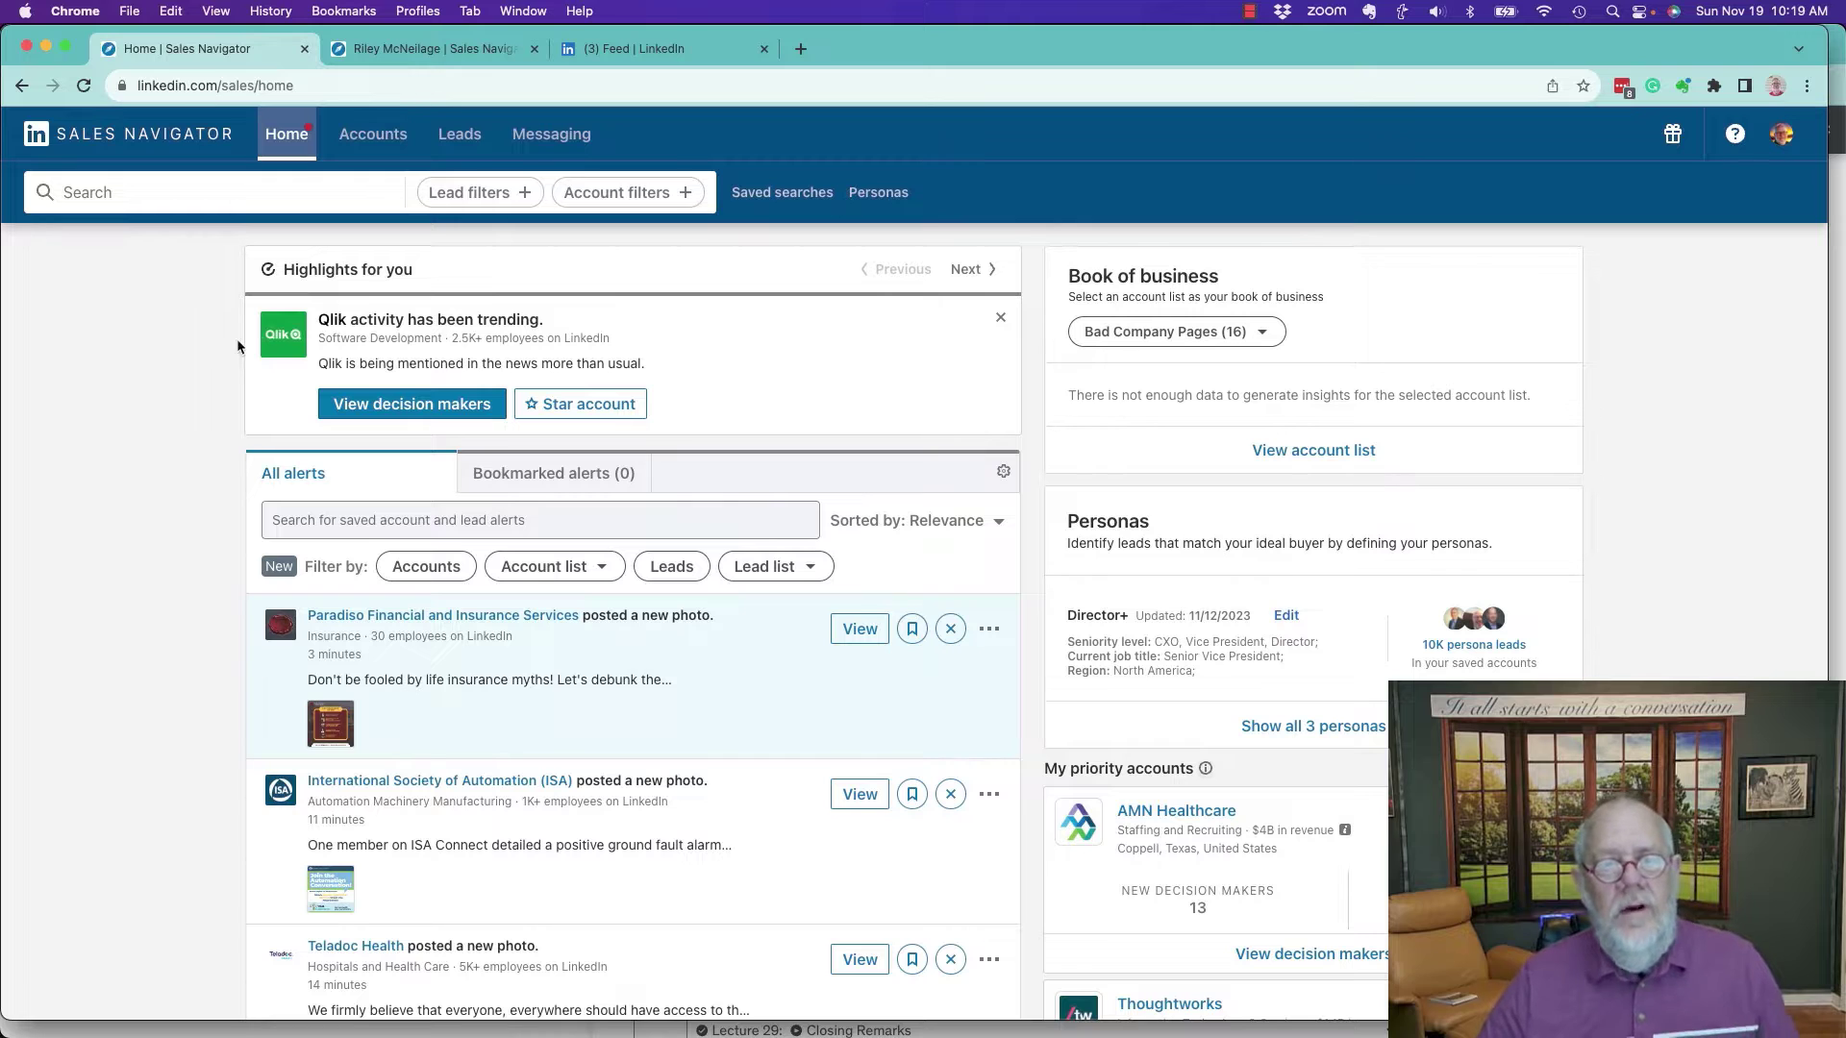
Open the Qlik account page from its Home alert and scroll to its empty Relationship map.
{"action": "left_click", "coordinate": [333, 321]}
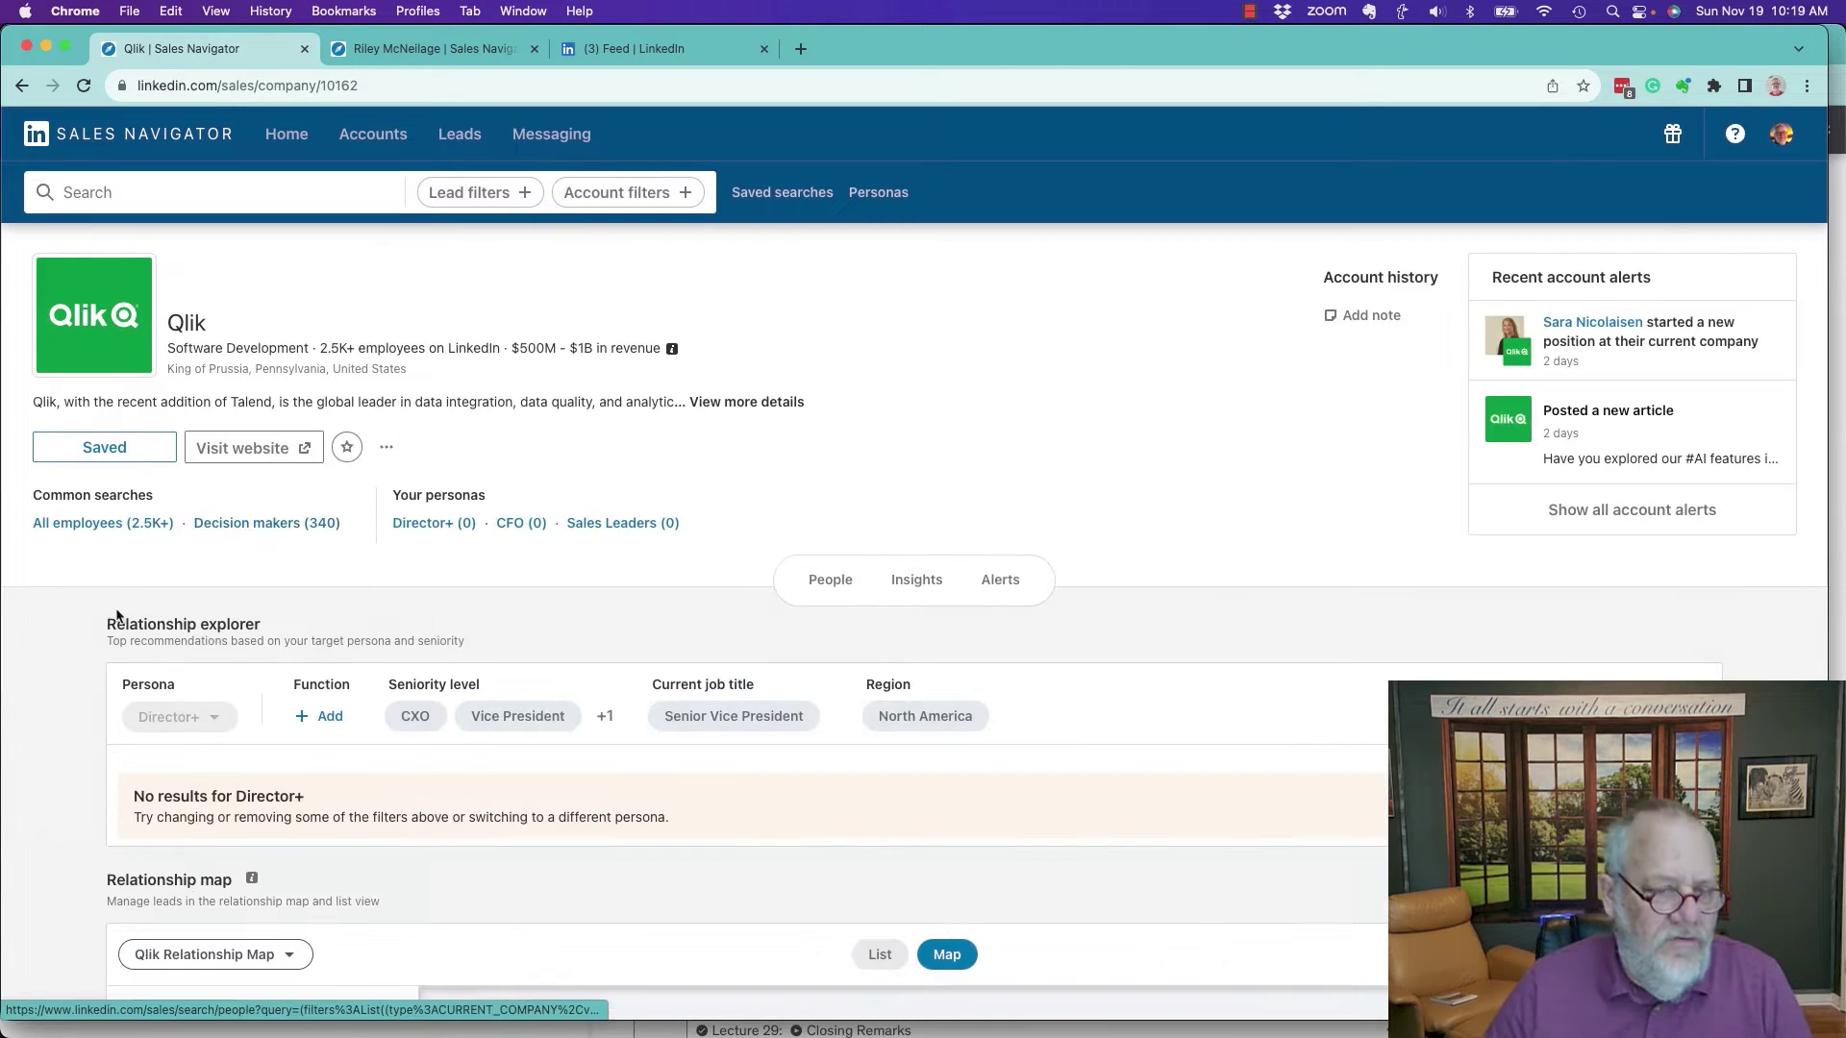
{"action": "scroll", "coordinate": [371, 630], "scroll_direction": "down", "scroll_amount": 2}
{"action": "scroll", "coordinate": [693, 647], "scroll_direction": "down", "scroll_amount": 5}
{"action": "scroll", "coordinate": [693, 647], "scroll_direction": "up", "scroll_amount": 1}
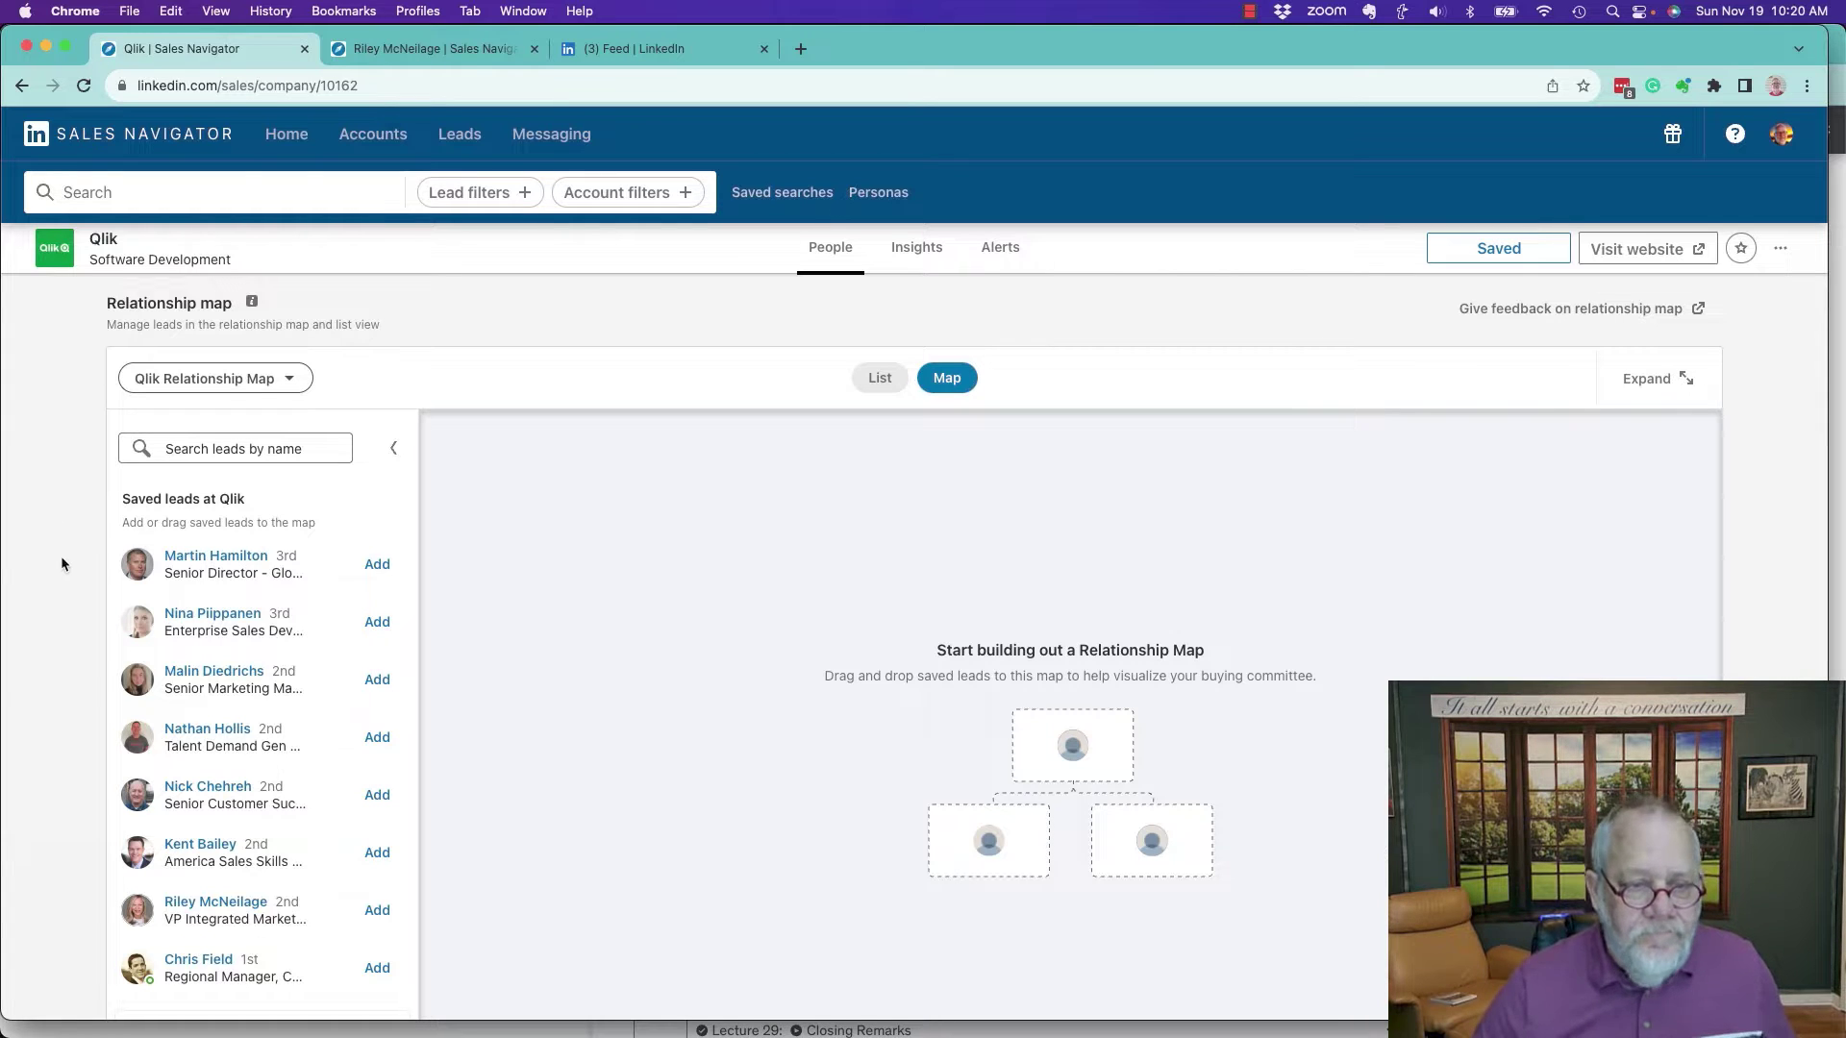
{"action": "scroll", "coordinate": [61, 556], "scroll_direction": "down", "scroll_amount": 2}
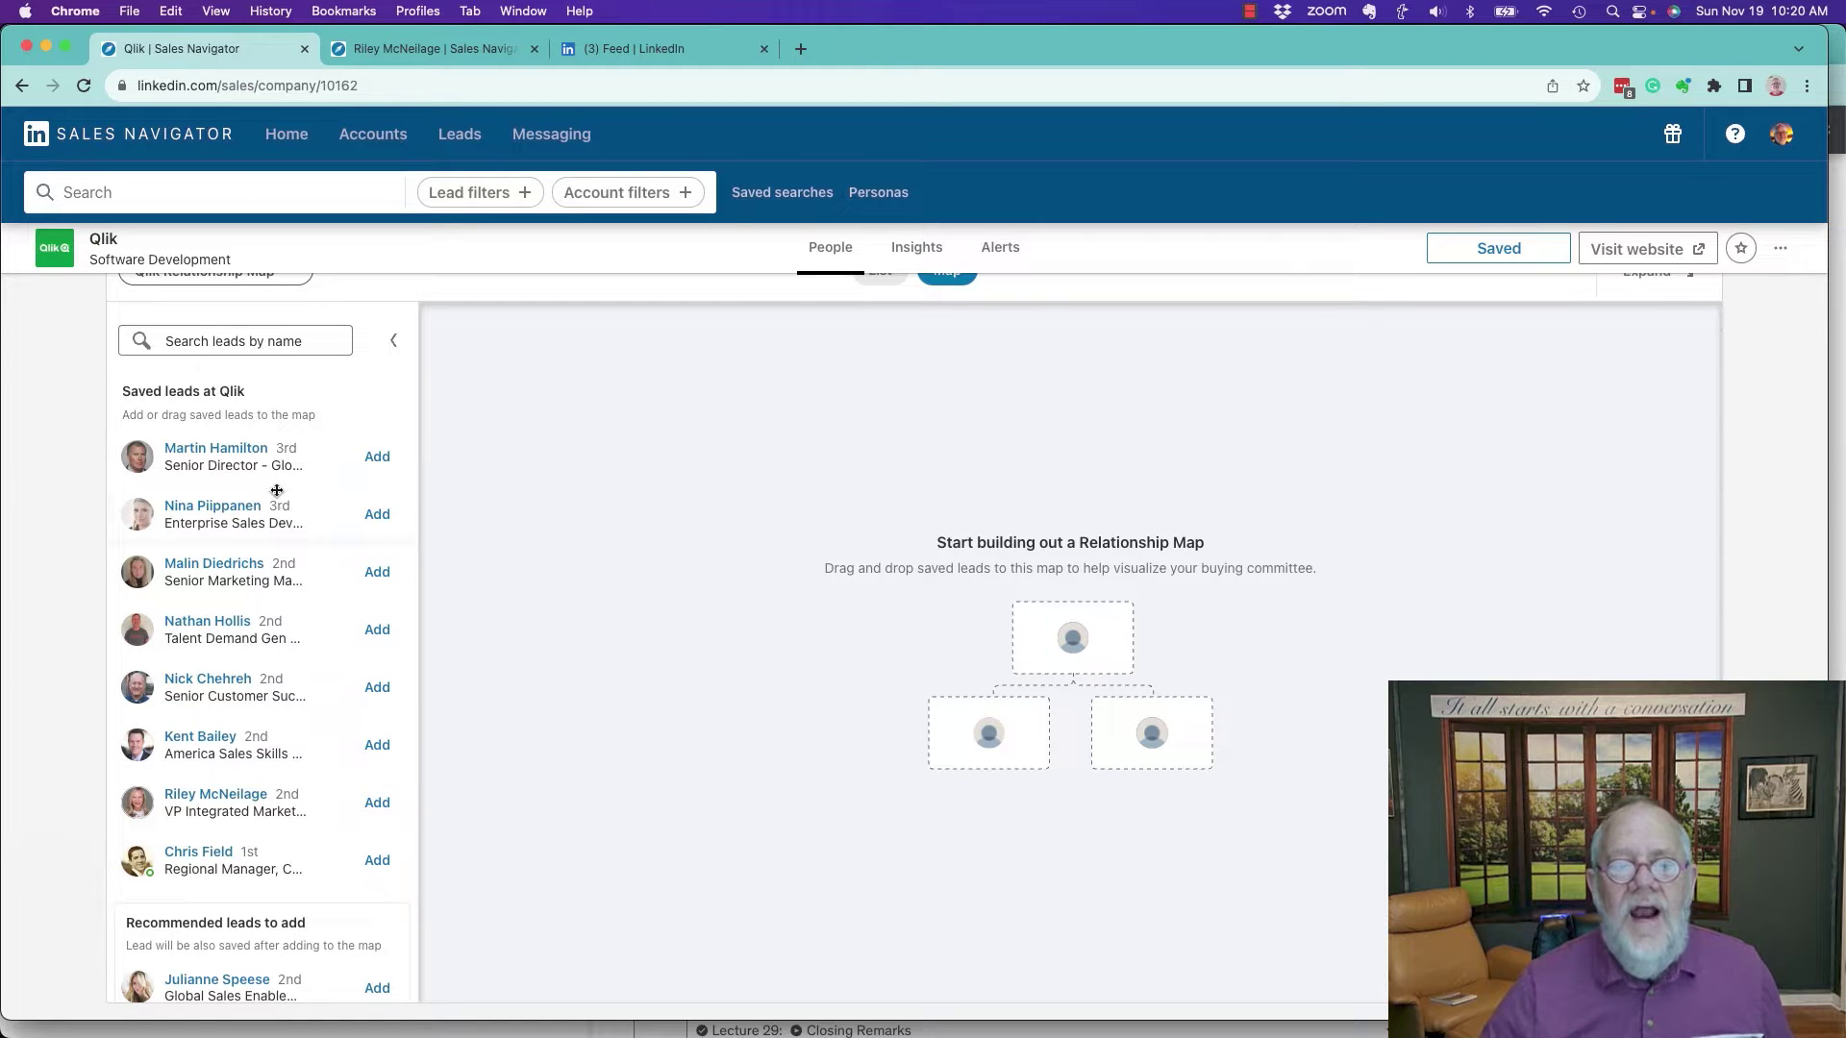
{"action": "scroll", "coordinate": [242, 735], "scroll_direction": "down", "scroll_amount": 2}
{"action": "scroll", "coordinate": [243, 735], "scroll_direction": "down", "scroll_amount": 1}
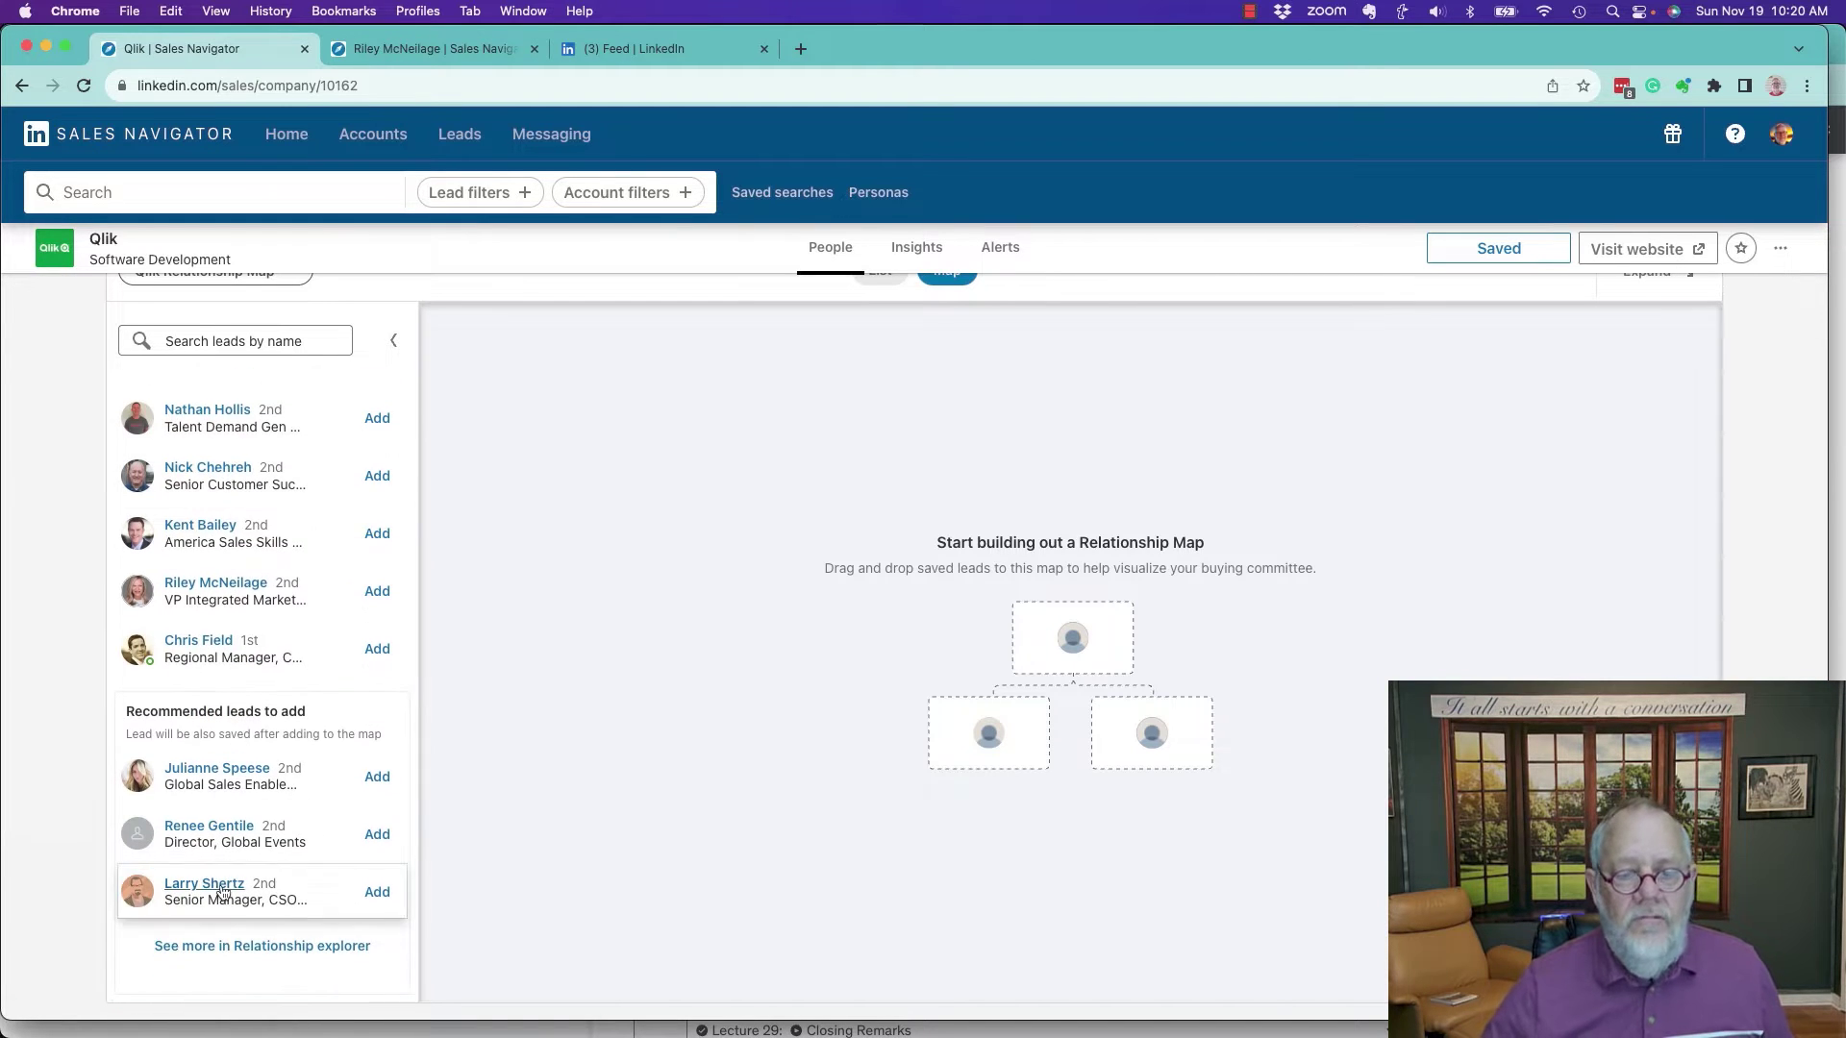
{"action": "scroll", "coordinate": [275, 839], "scroll_direction": "up", "scroll_amount": 3}
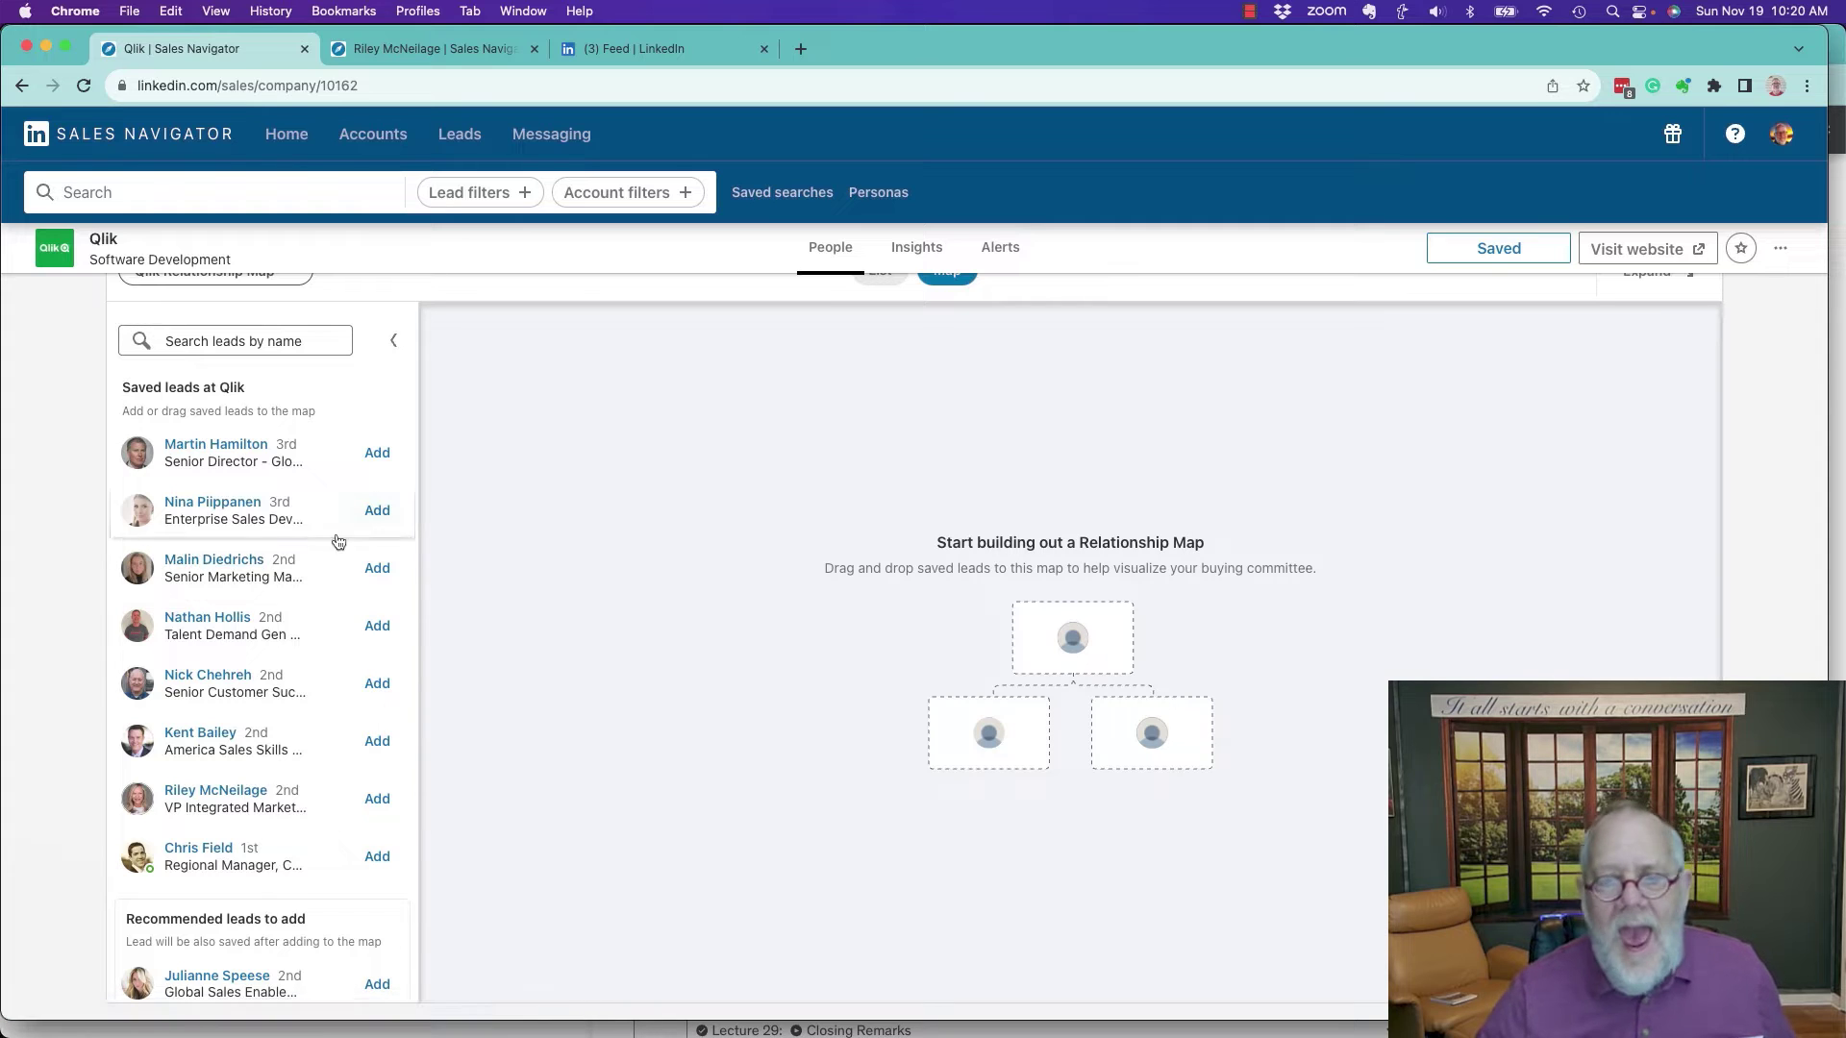
{"action": "scroll", "coordinate": [241, 609], "scroll_direction": "down", "scroll_amount": 3}
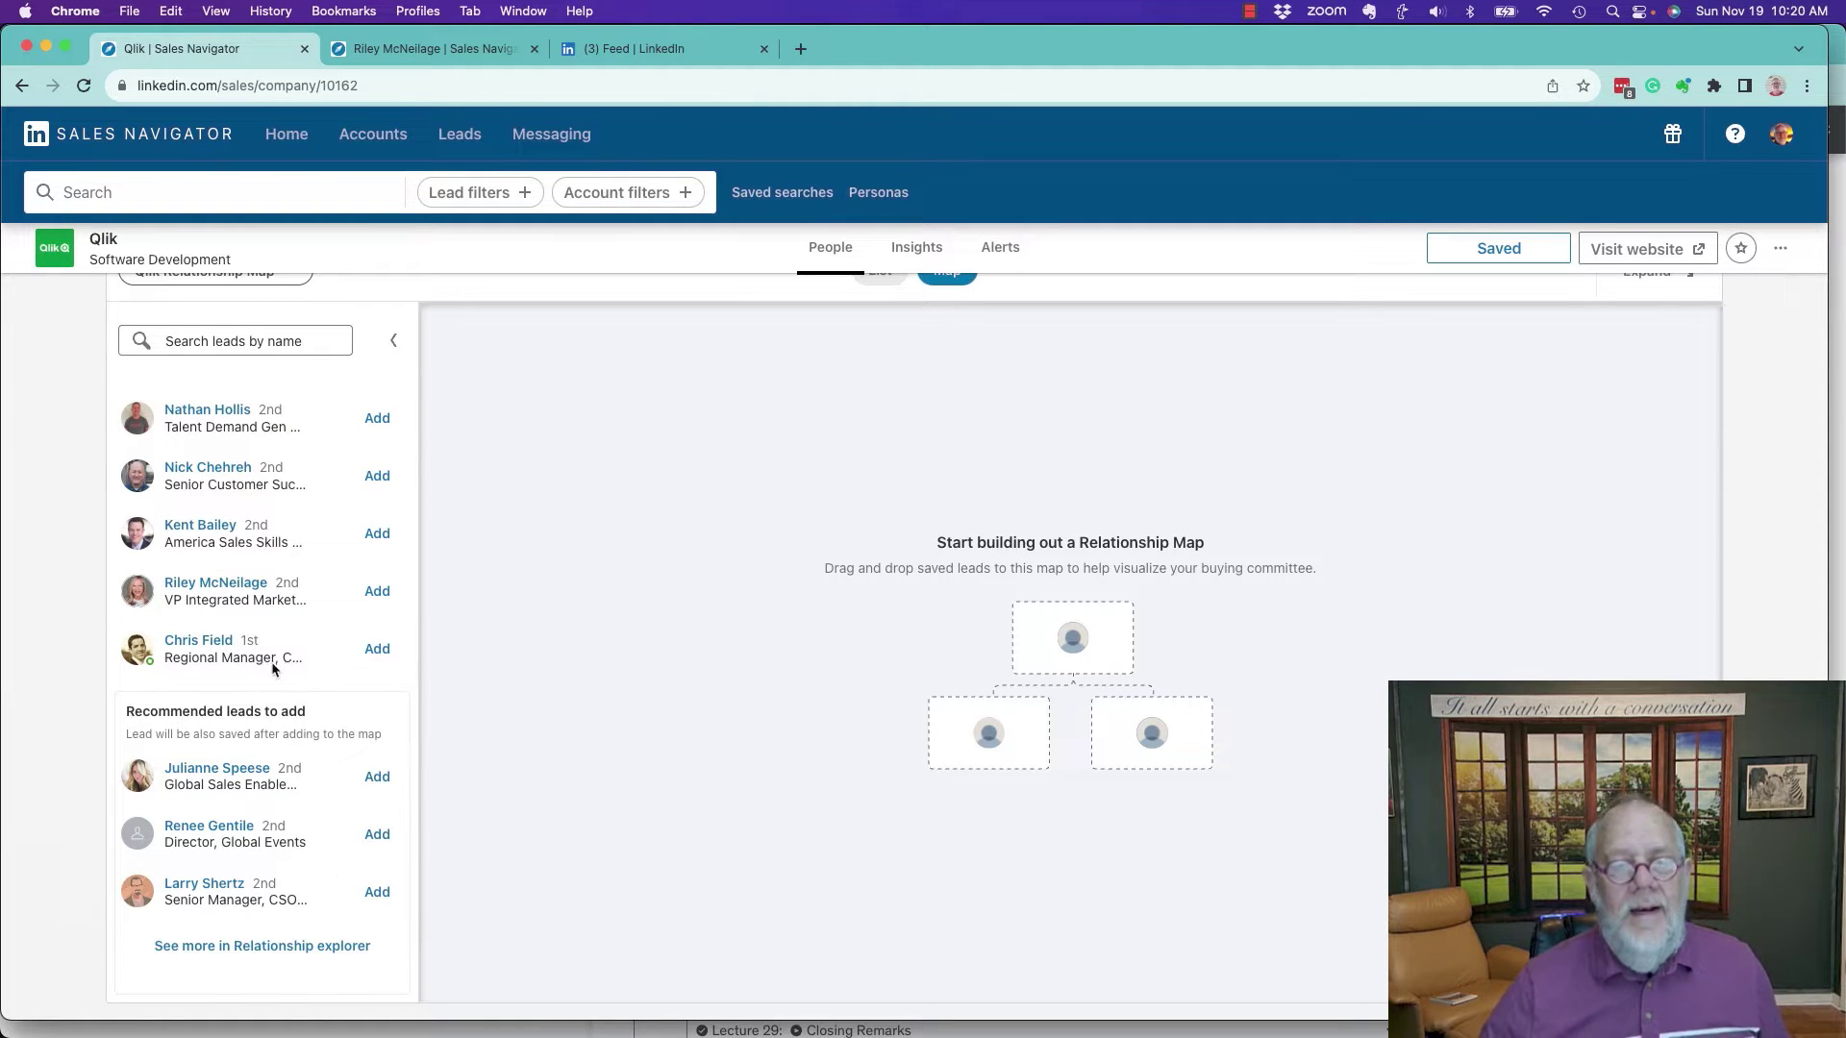
{"action": "scroll", "coordinate": [294, 500], "scroll_direction": "up", "scroll_amount": 3}
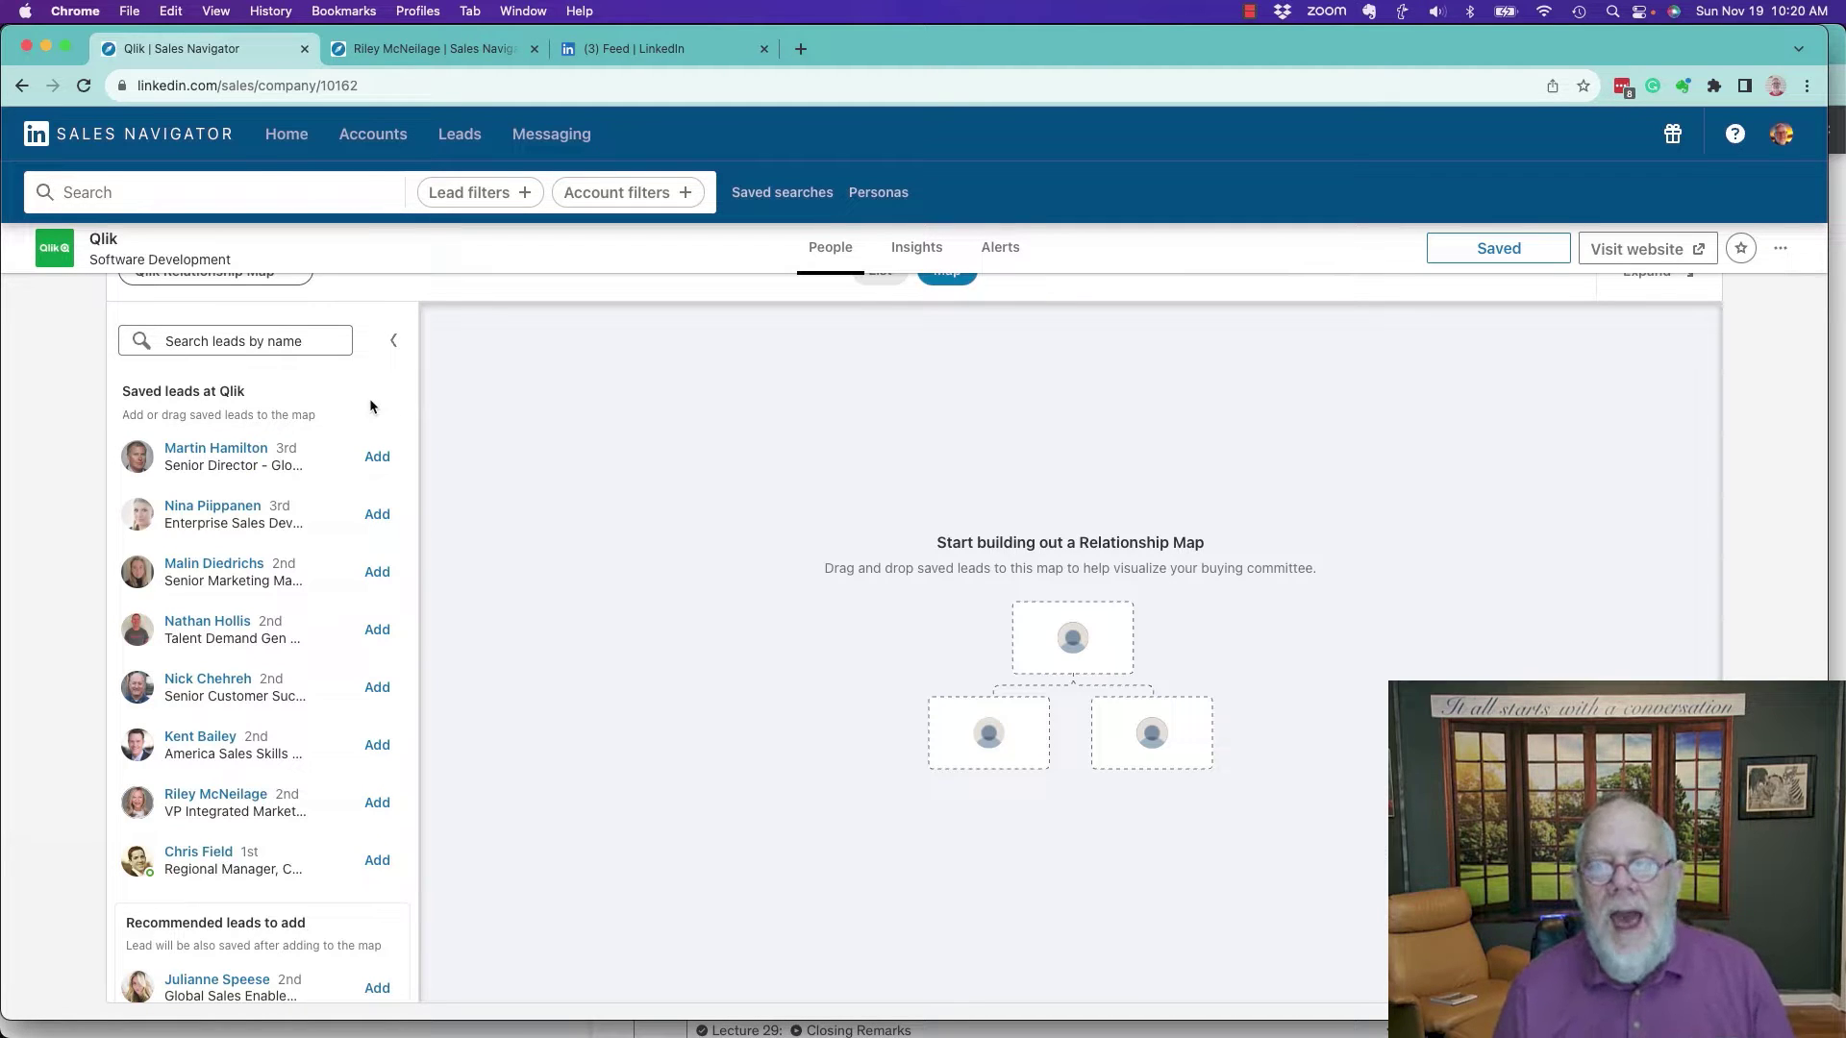
{"action": "scroll", "coordinate": [484, 433], "scroll_direction": "up", "scroll_amount": 2}
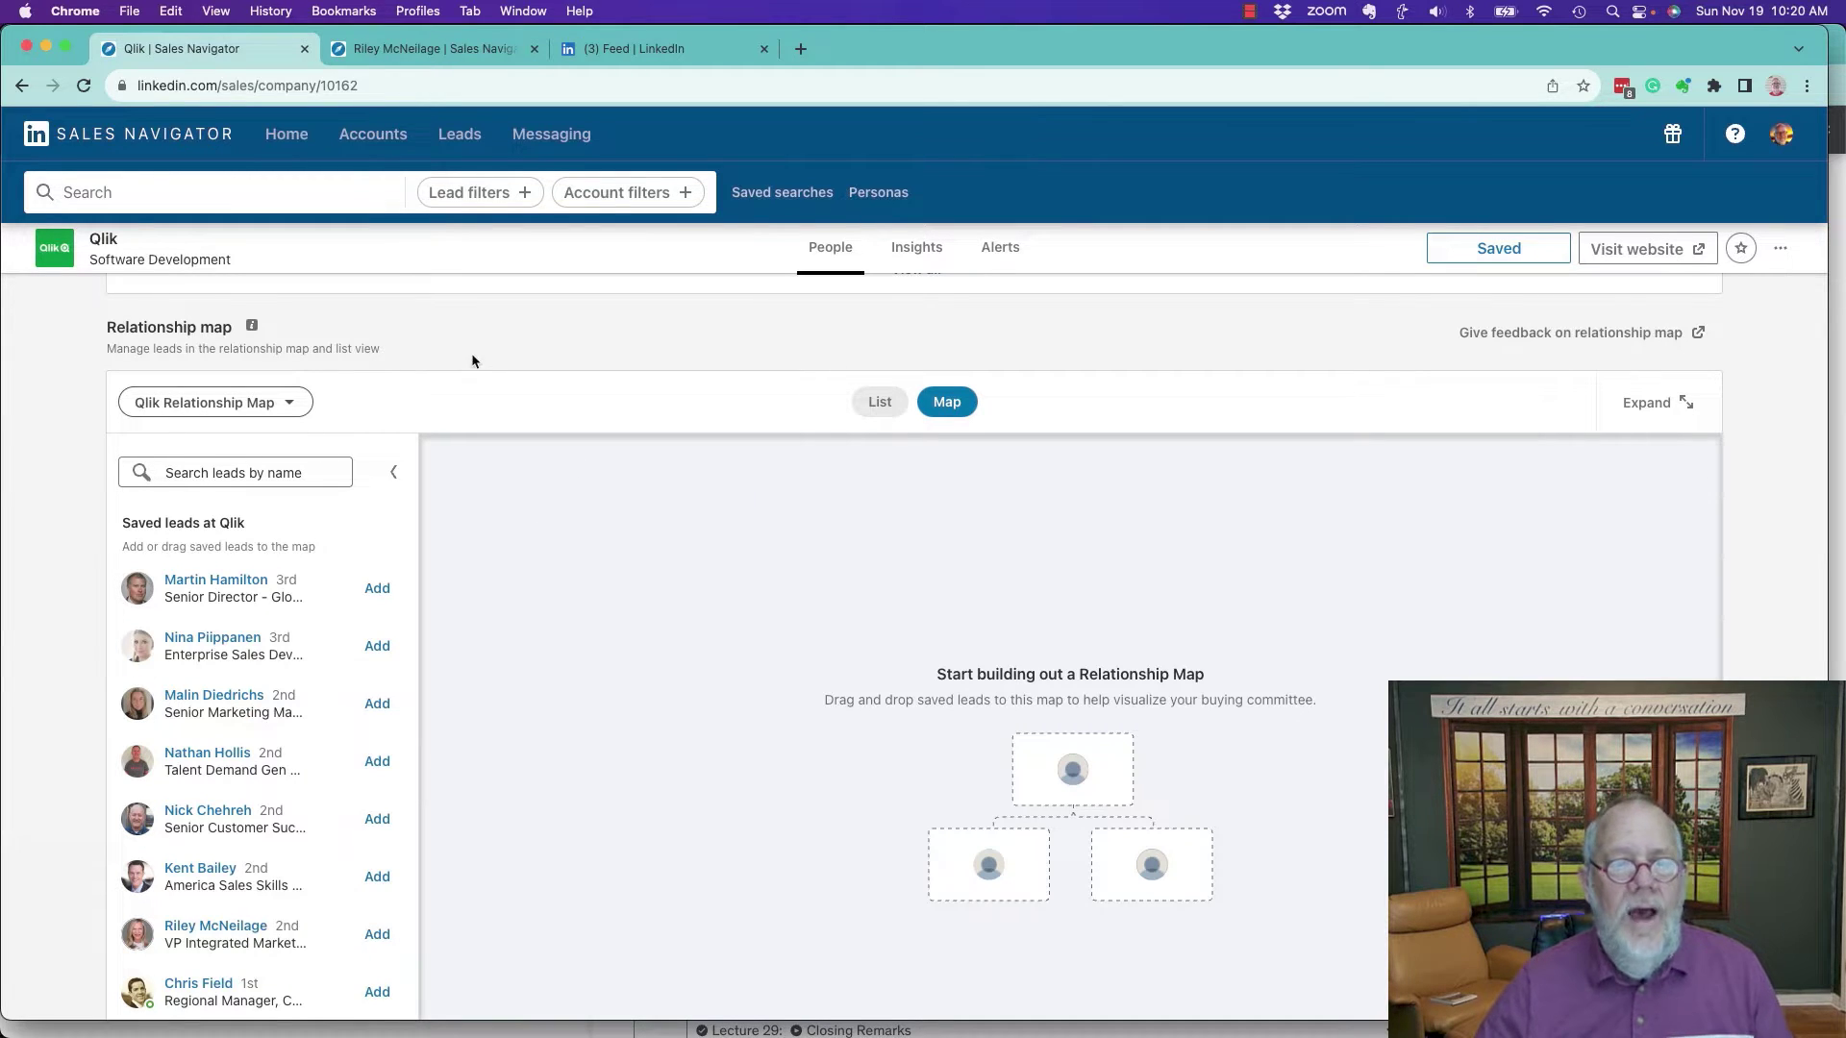
{"action": "scroll", "coordinate": [343, 618], "scroll_direction": "down", "scroll_amount": 2}
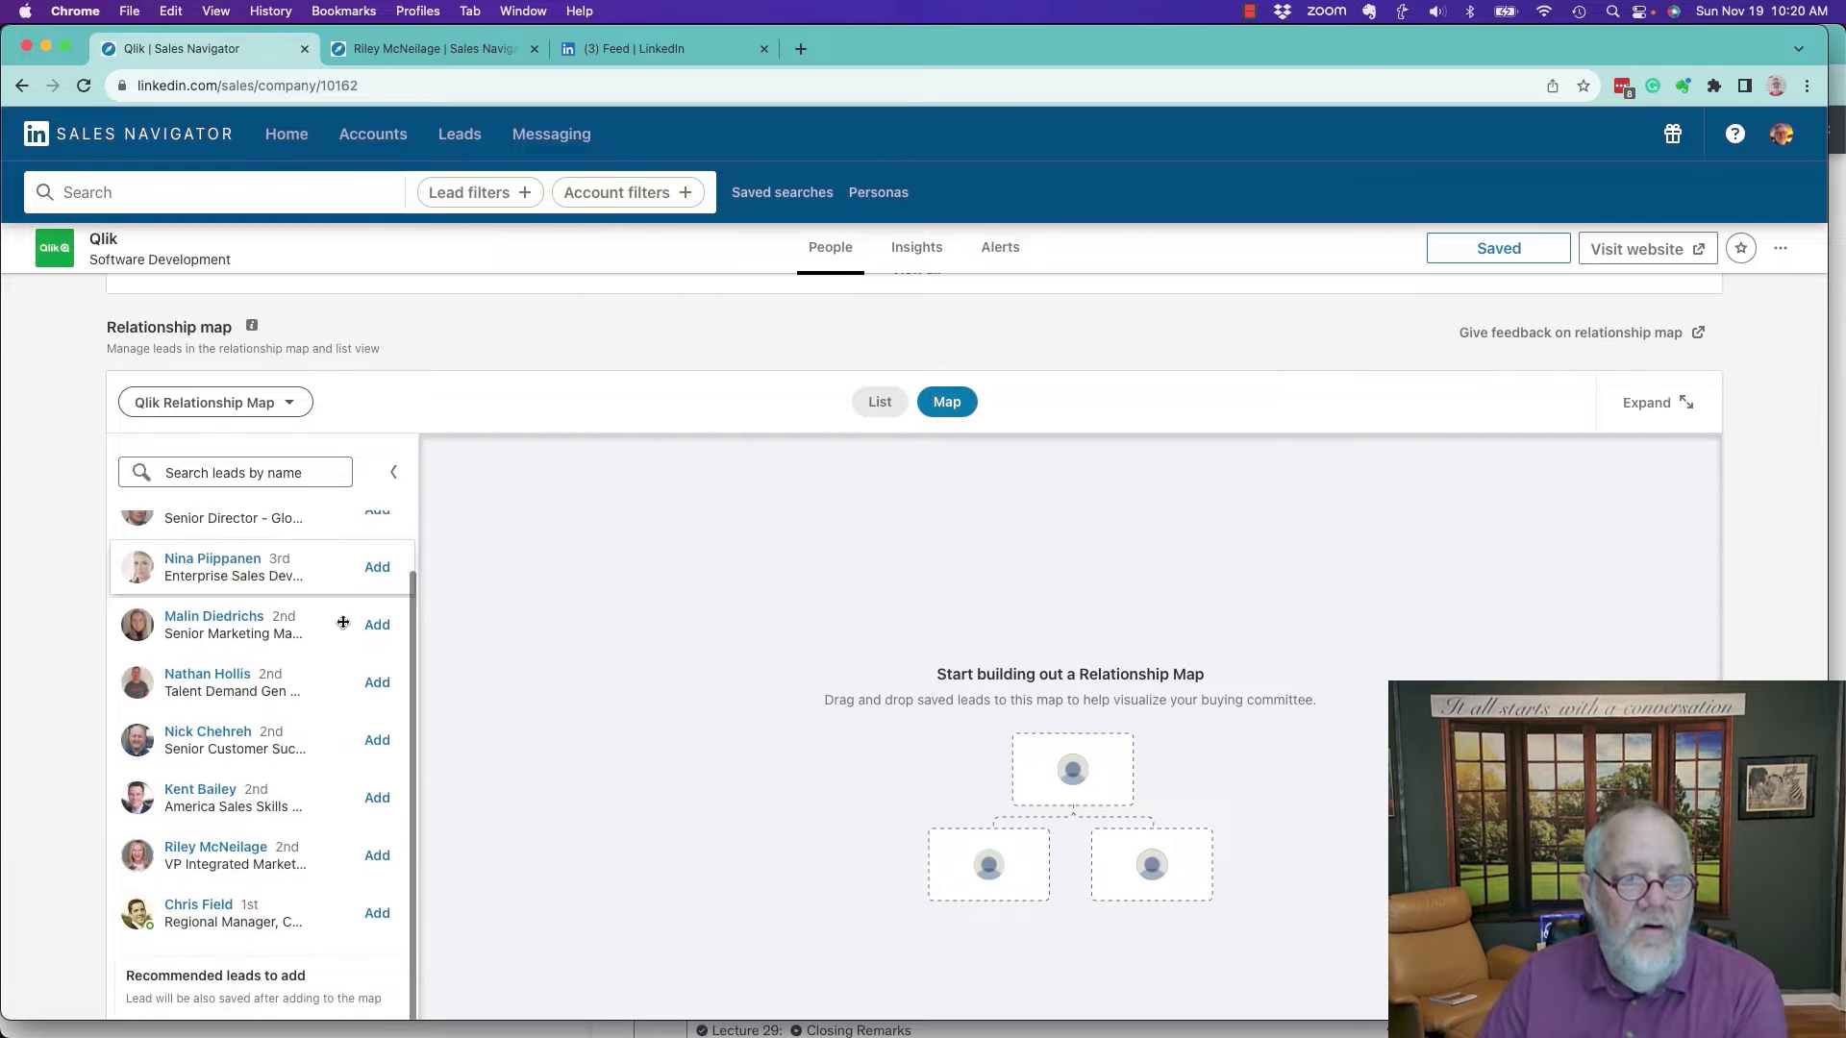
{"action": "scroll", "coordinate": [272, 625], "scroll_direction": "up", "scroll_amount": 1}
{"action": "left_click", "coordinate": [219, 555]}
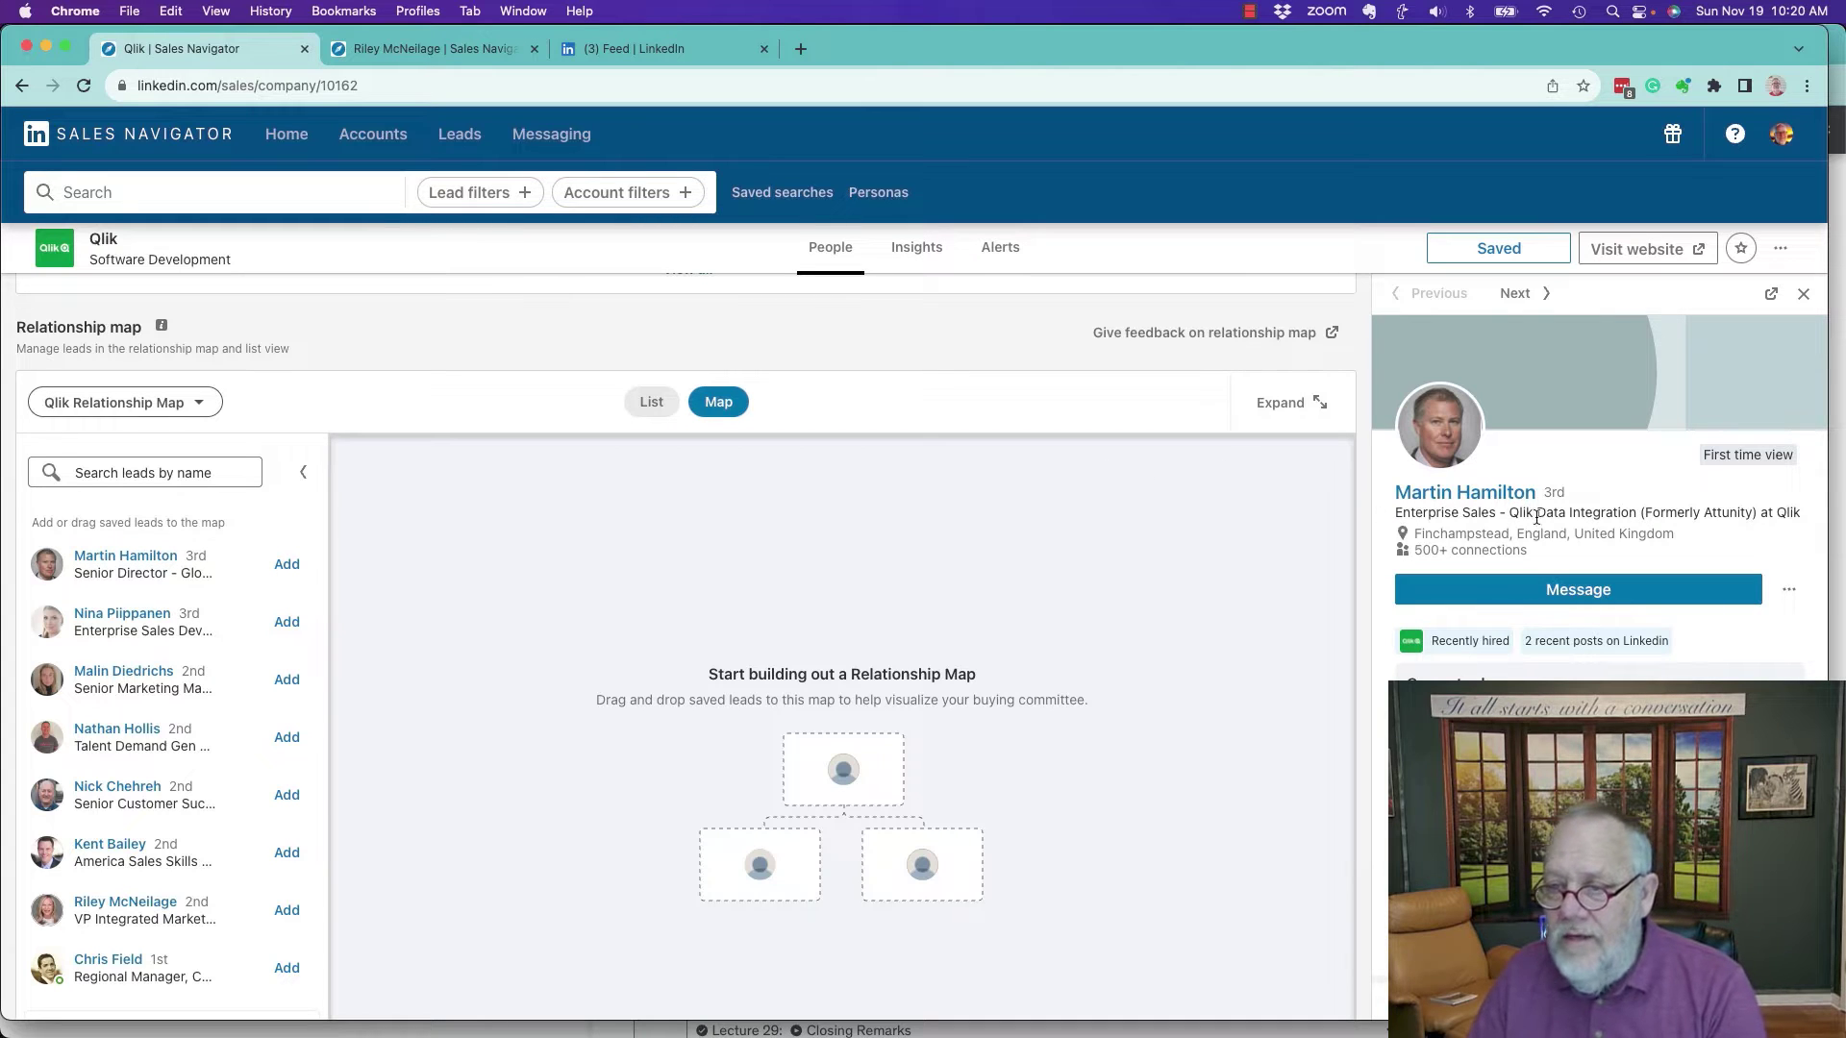
{"action": "left_click", "coordinate": [1804, 294]}
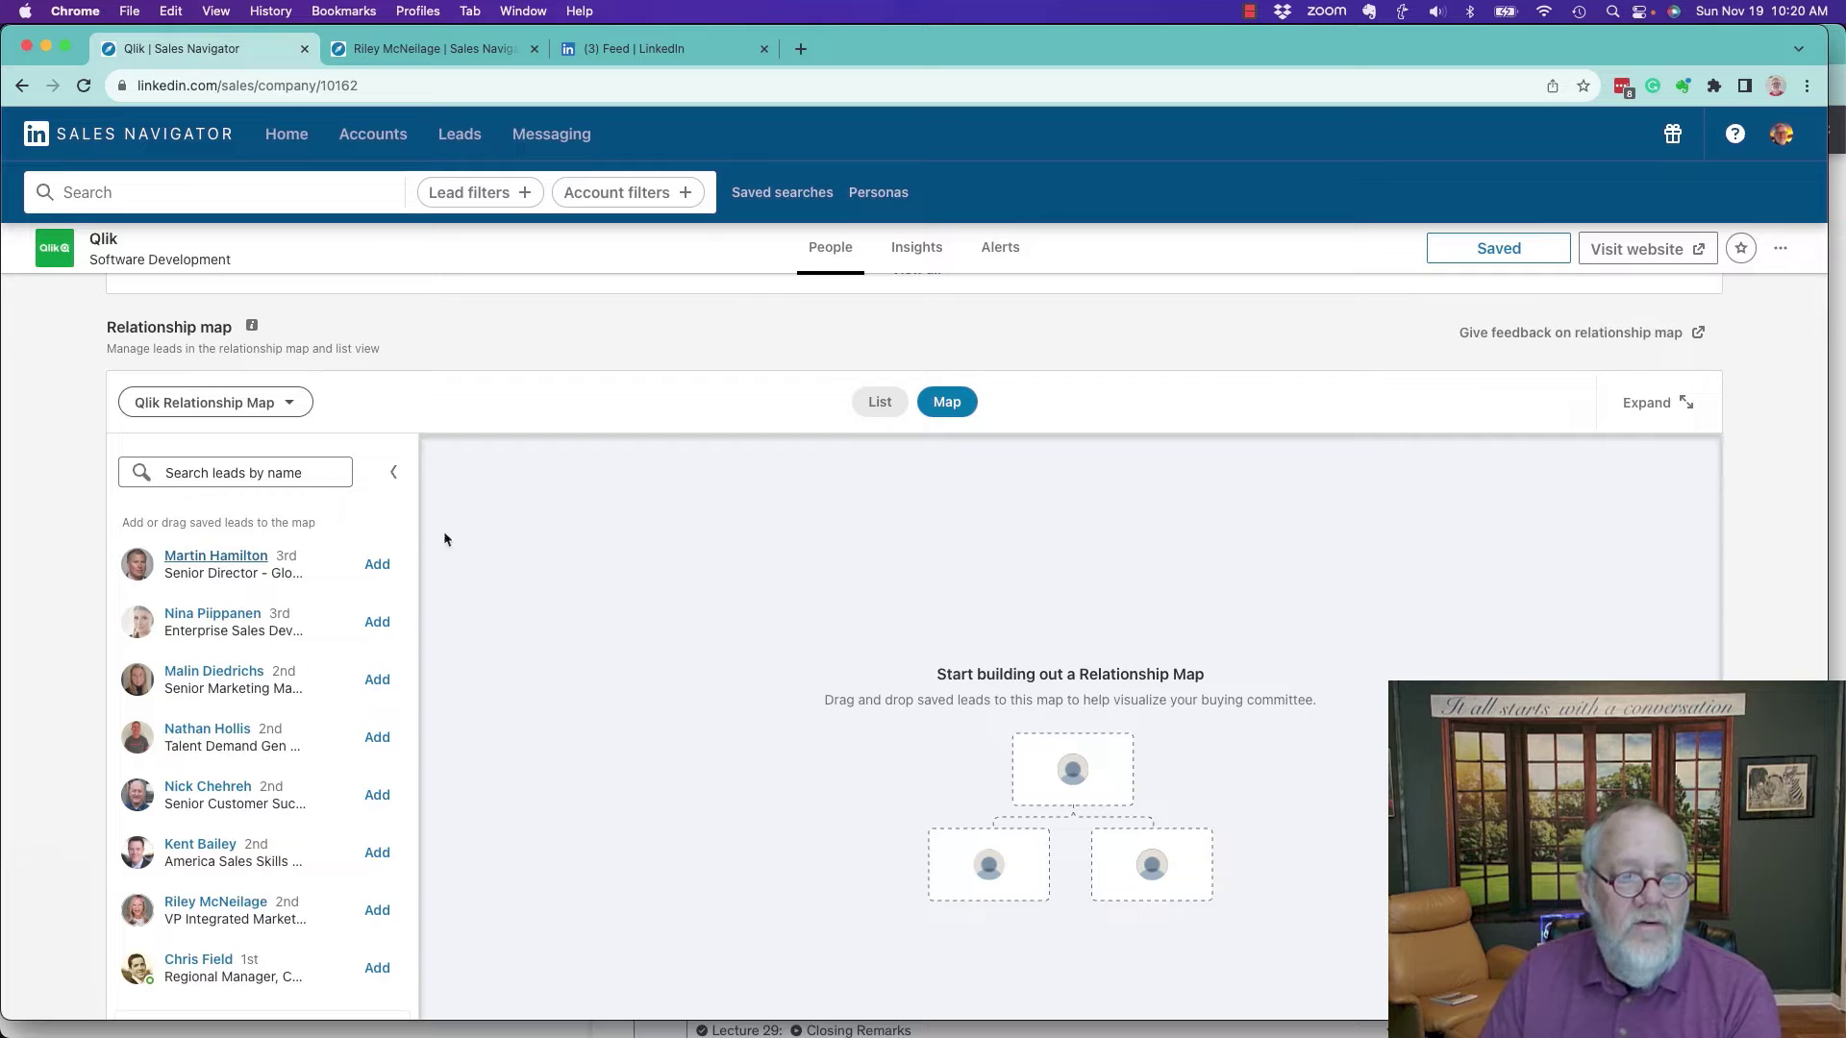
Place the Senior Director lead on the map and tag it Decision maker.
{"action": "left_click_drag", "start_coordinate": [208, 561], "coordinate": [841, 573]}
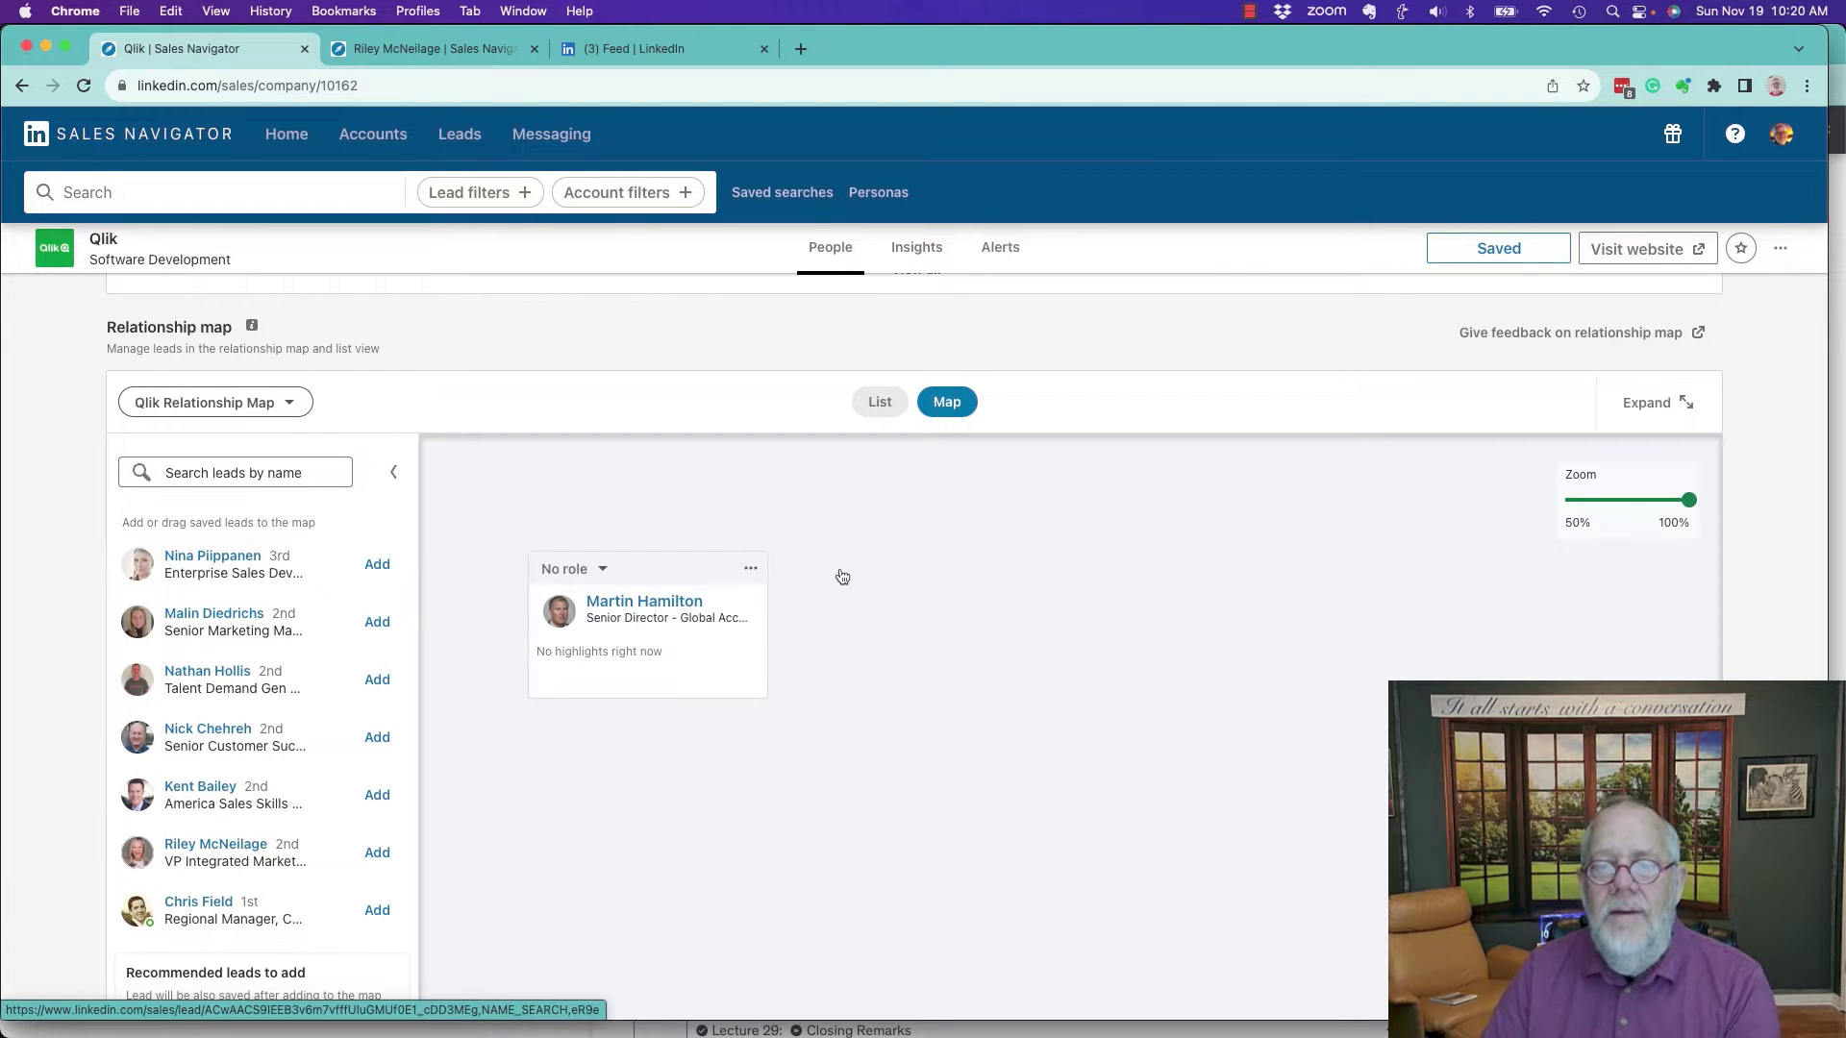
{"action": "left_click", "coordinate": [601, 573]}
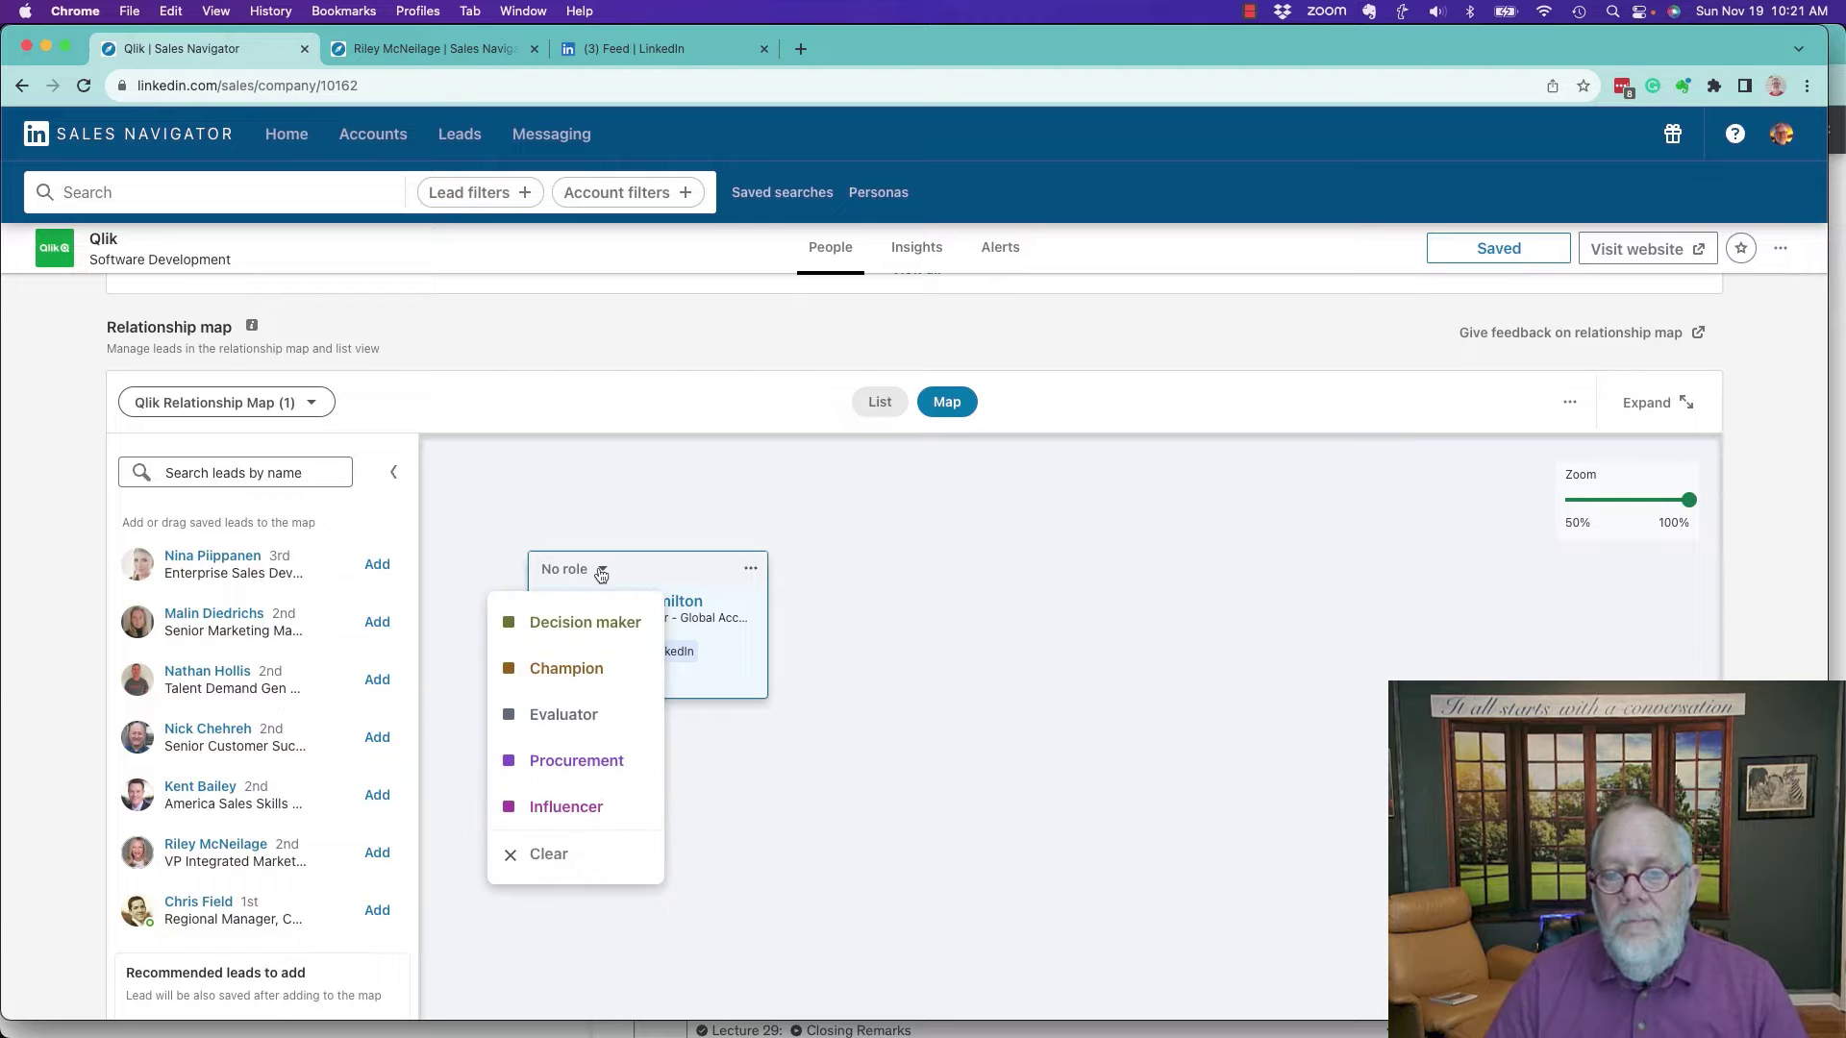
{"action": "left_click", "coordinate": [554, 624]}
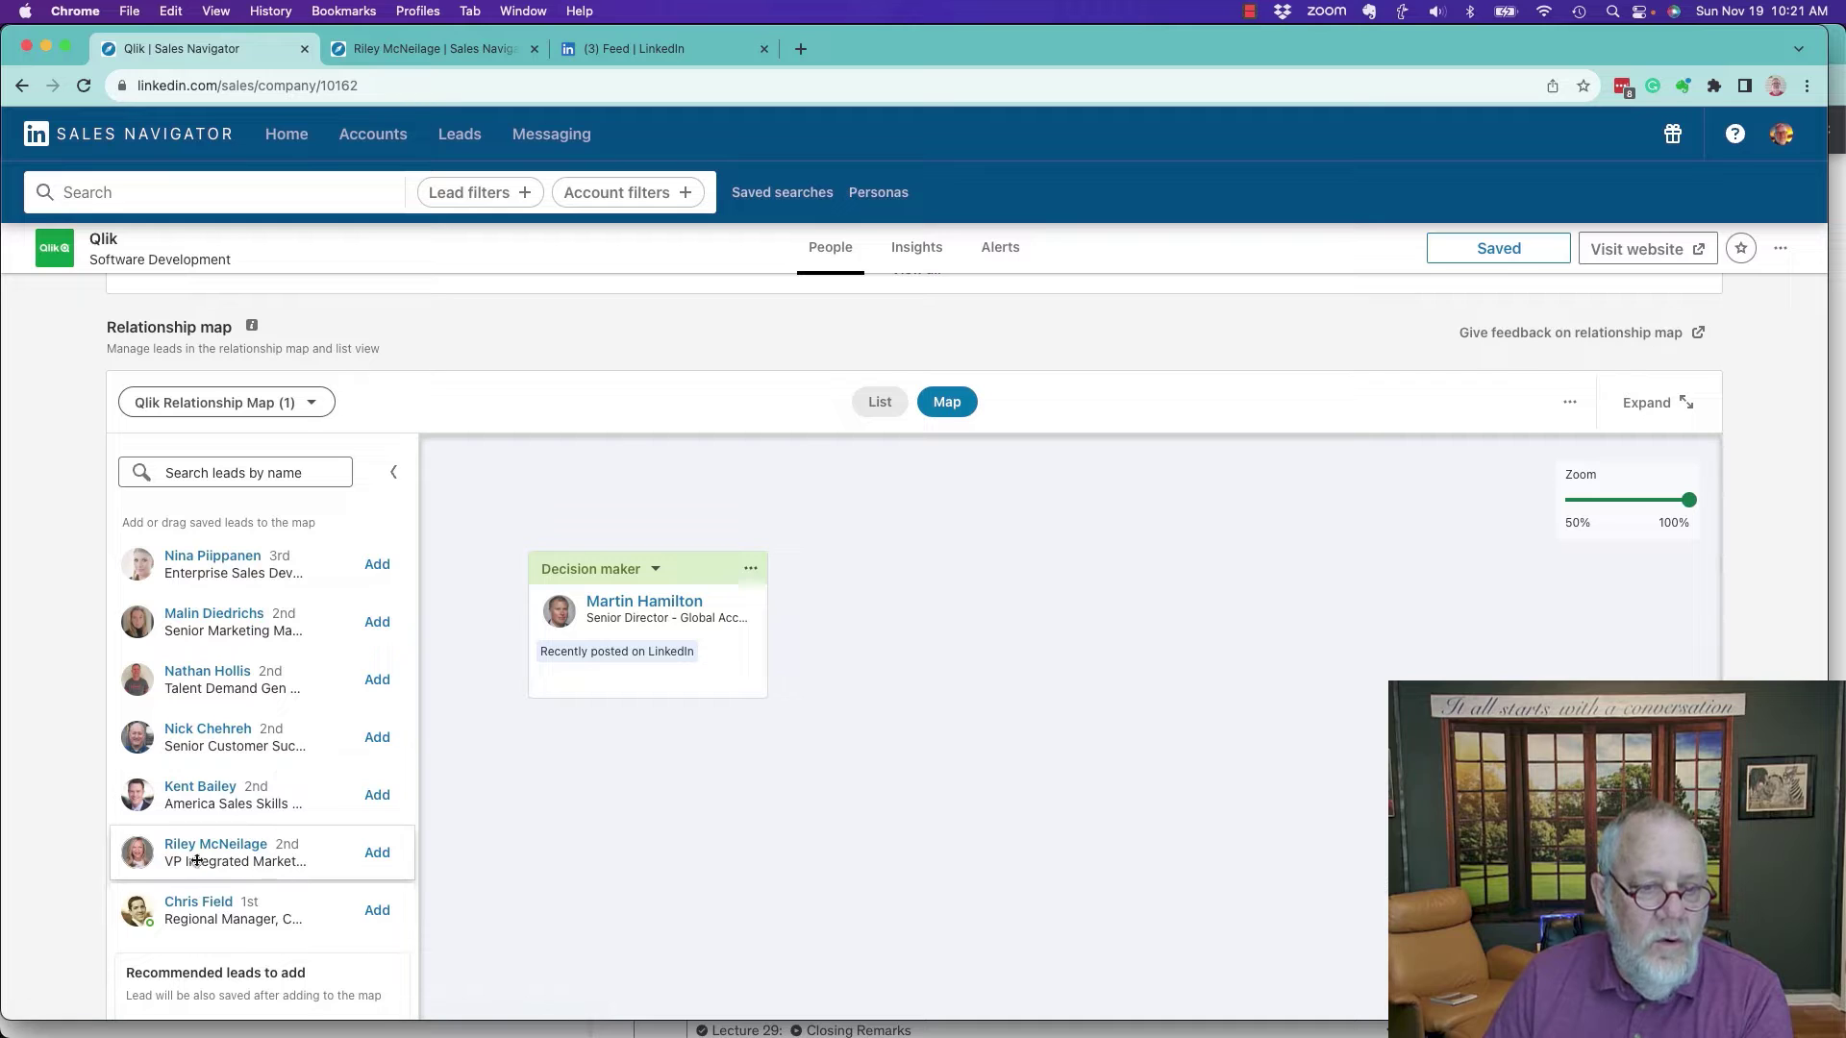
Add the Regional Manager lead to a new column beside the Decision maker.
{"action": "left_click_drag", "start_coordinate": [192, 911], "coordinate": [603, 777]}
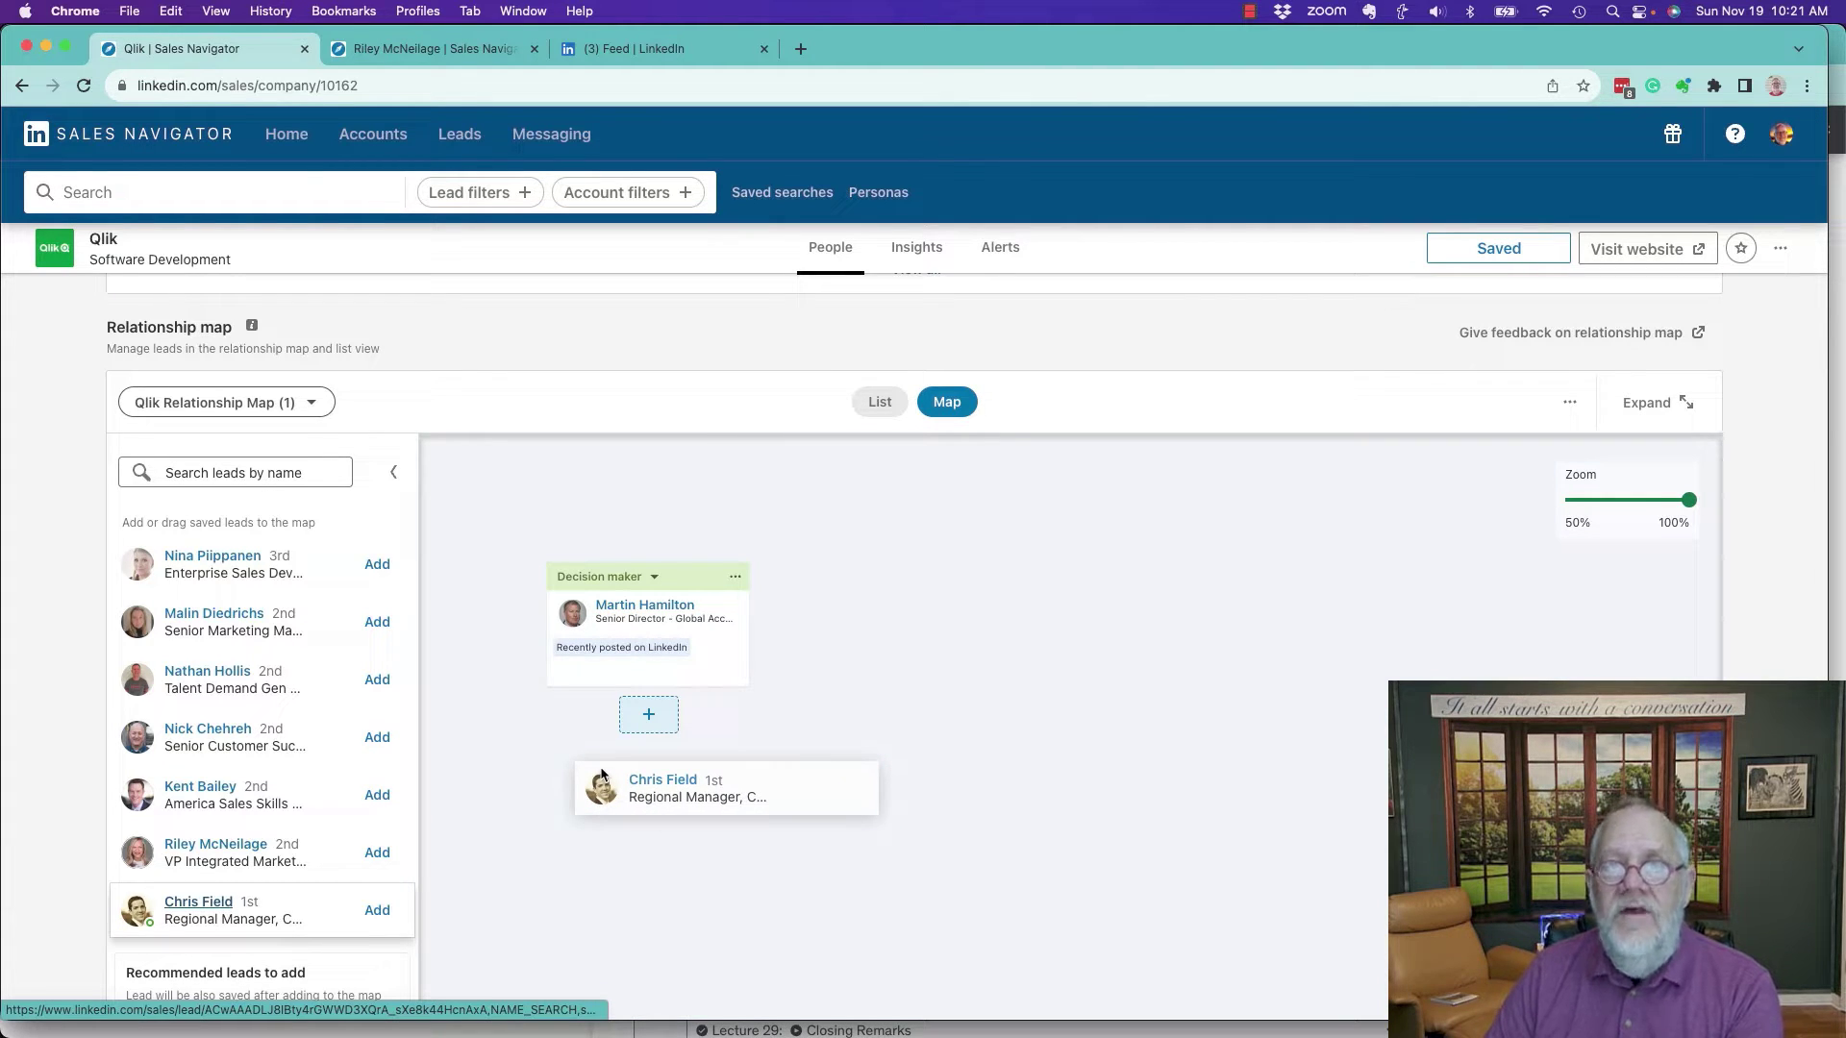
{"action": "left_click_drag", "start_coordinate": [603, 777], "coordinate": [828, 610]}
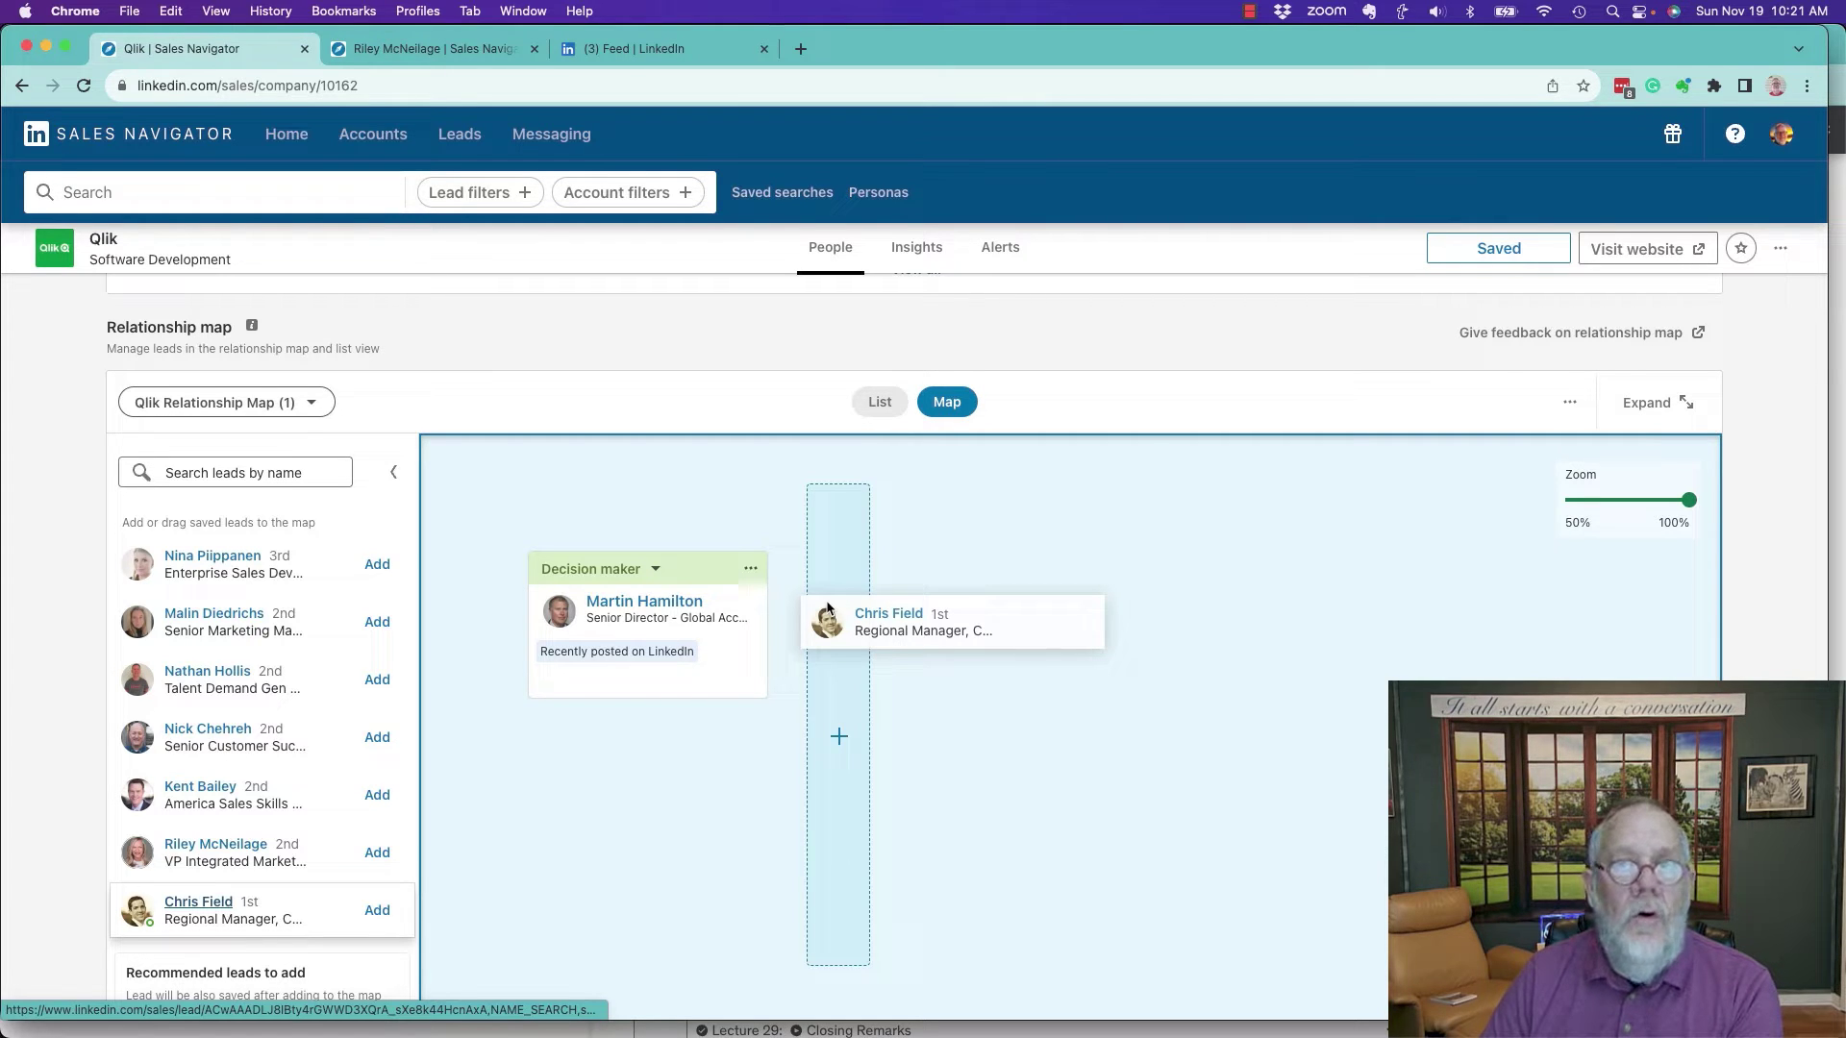
{"action": "left_click_drag", "start_coordinate": [827, 604], "coordinate": [827, 606]}
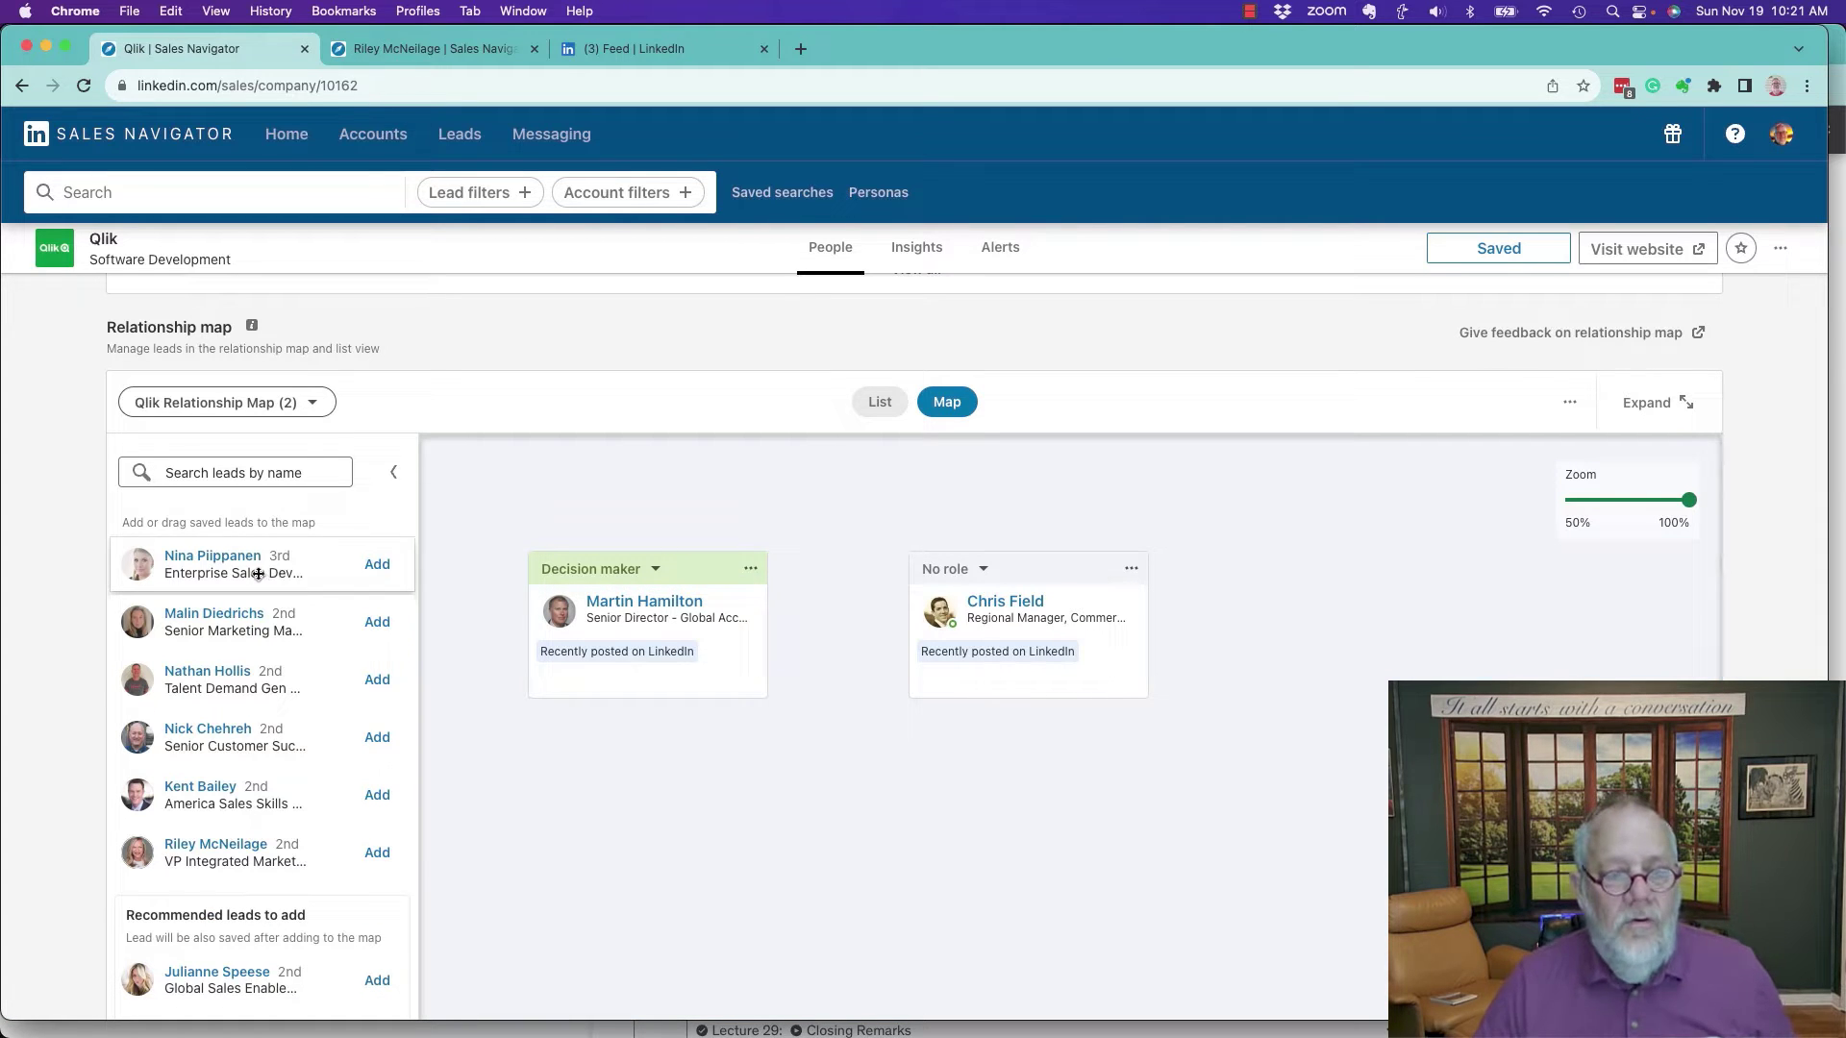
Preview the Customer Success lead, place it under the Decision maker, and add the VP lead above the Regional Manager.
{"action": "left_click", "coordinate": [195, 732]}
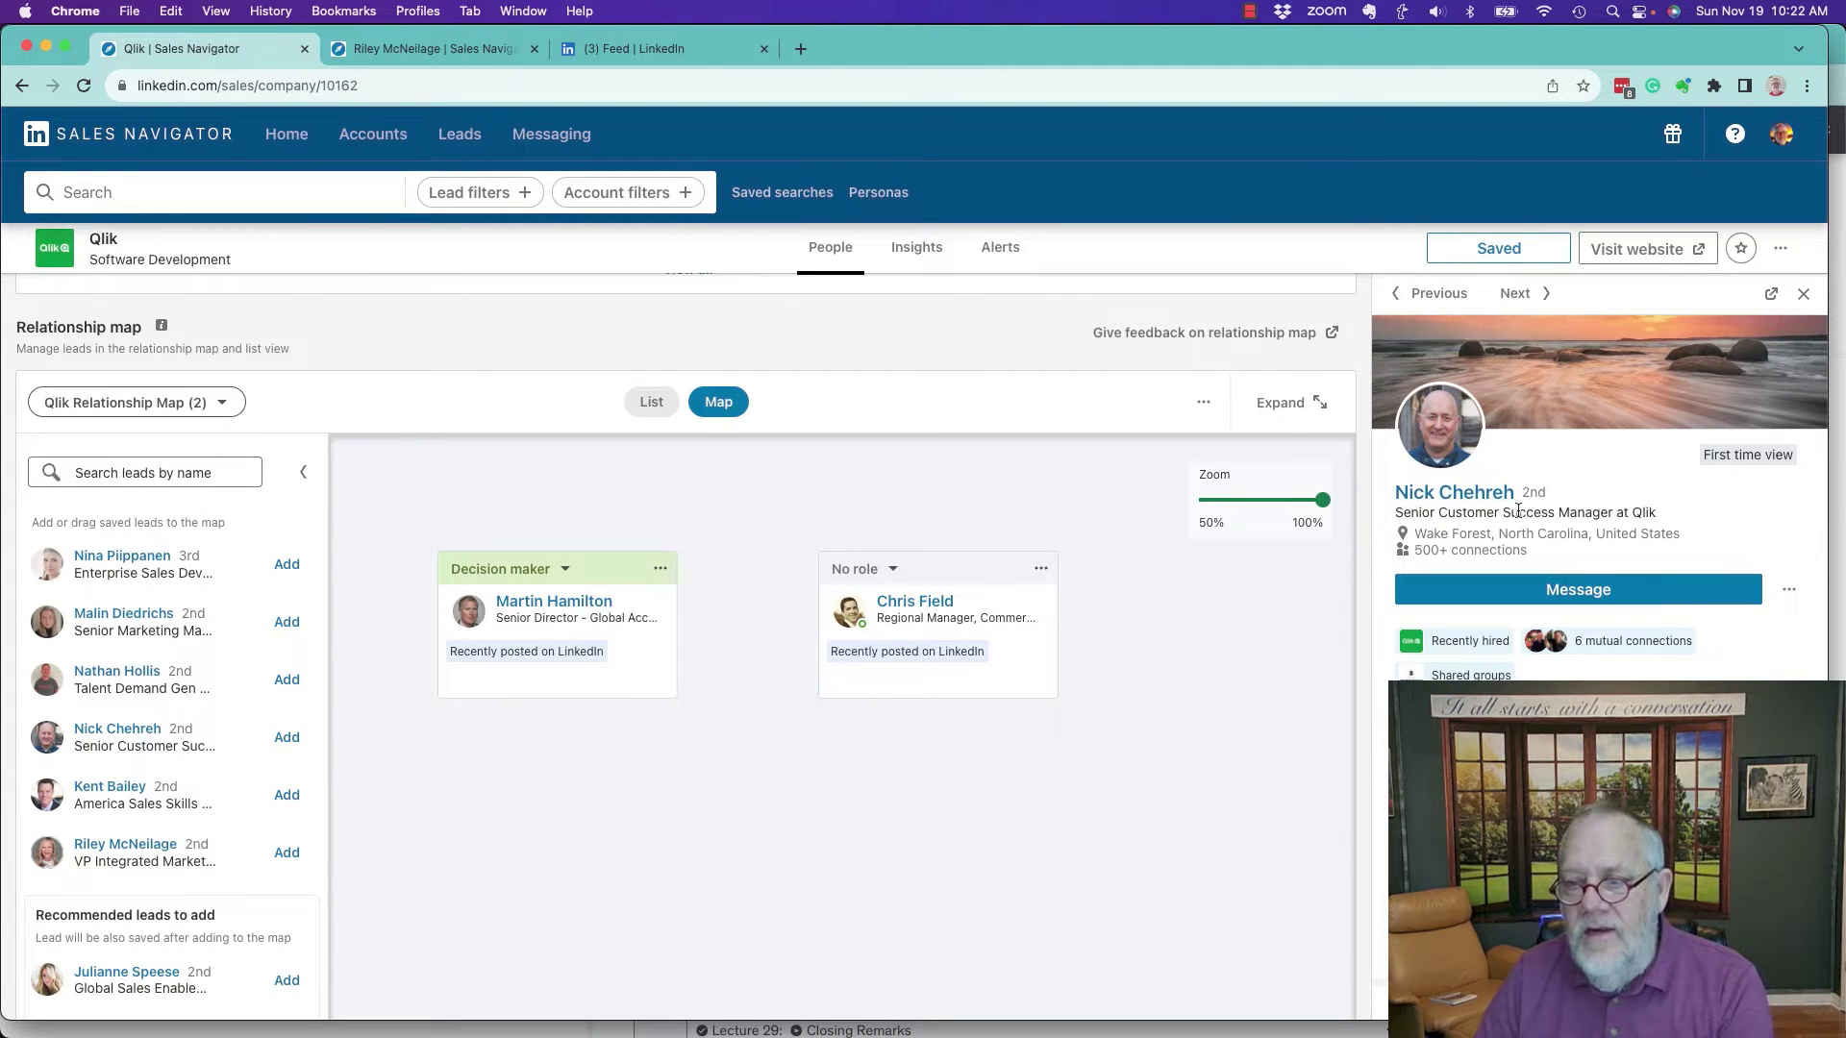
{"action": "left_click", "coordinate": [1804, 293]}
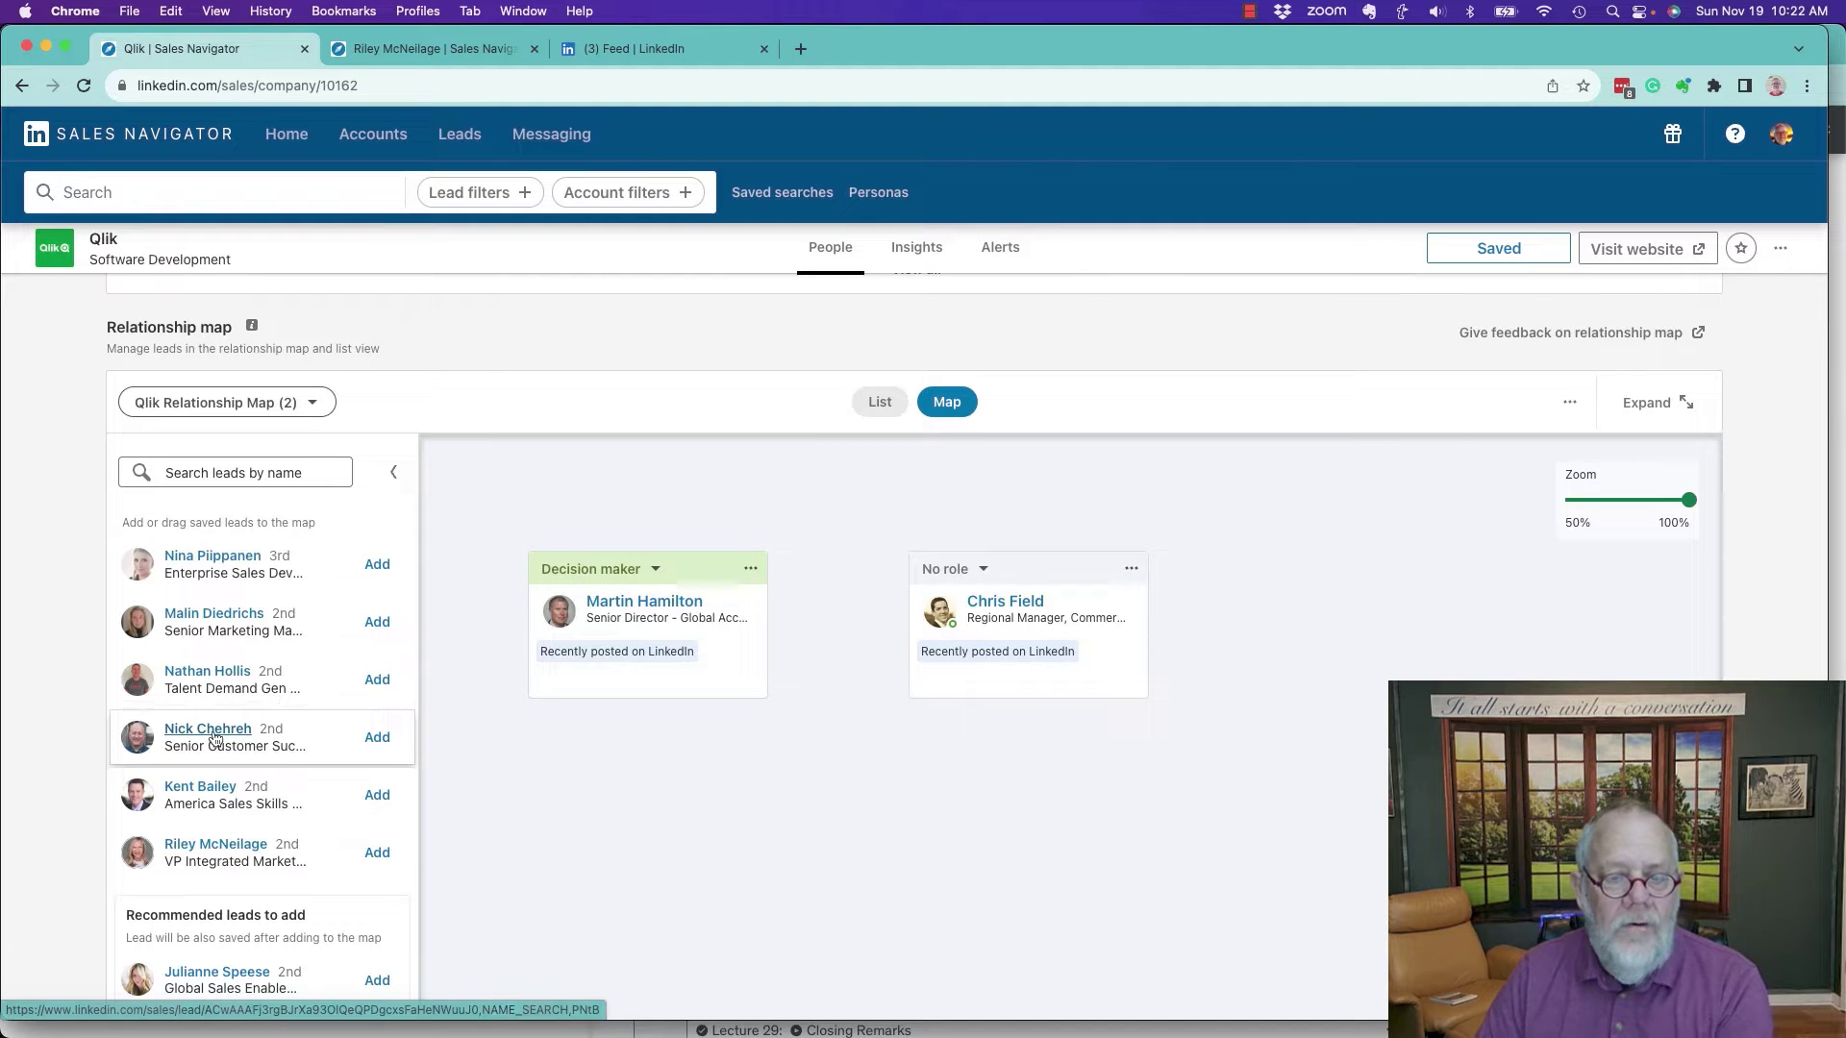
{"action": "left_click_drag", "start_coordinate": [216, 738], "coordinate": [637, 757]}
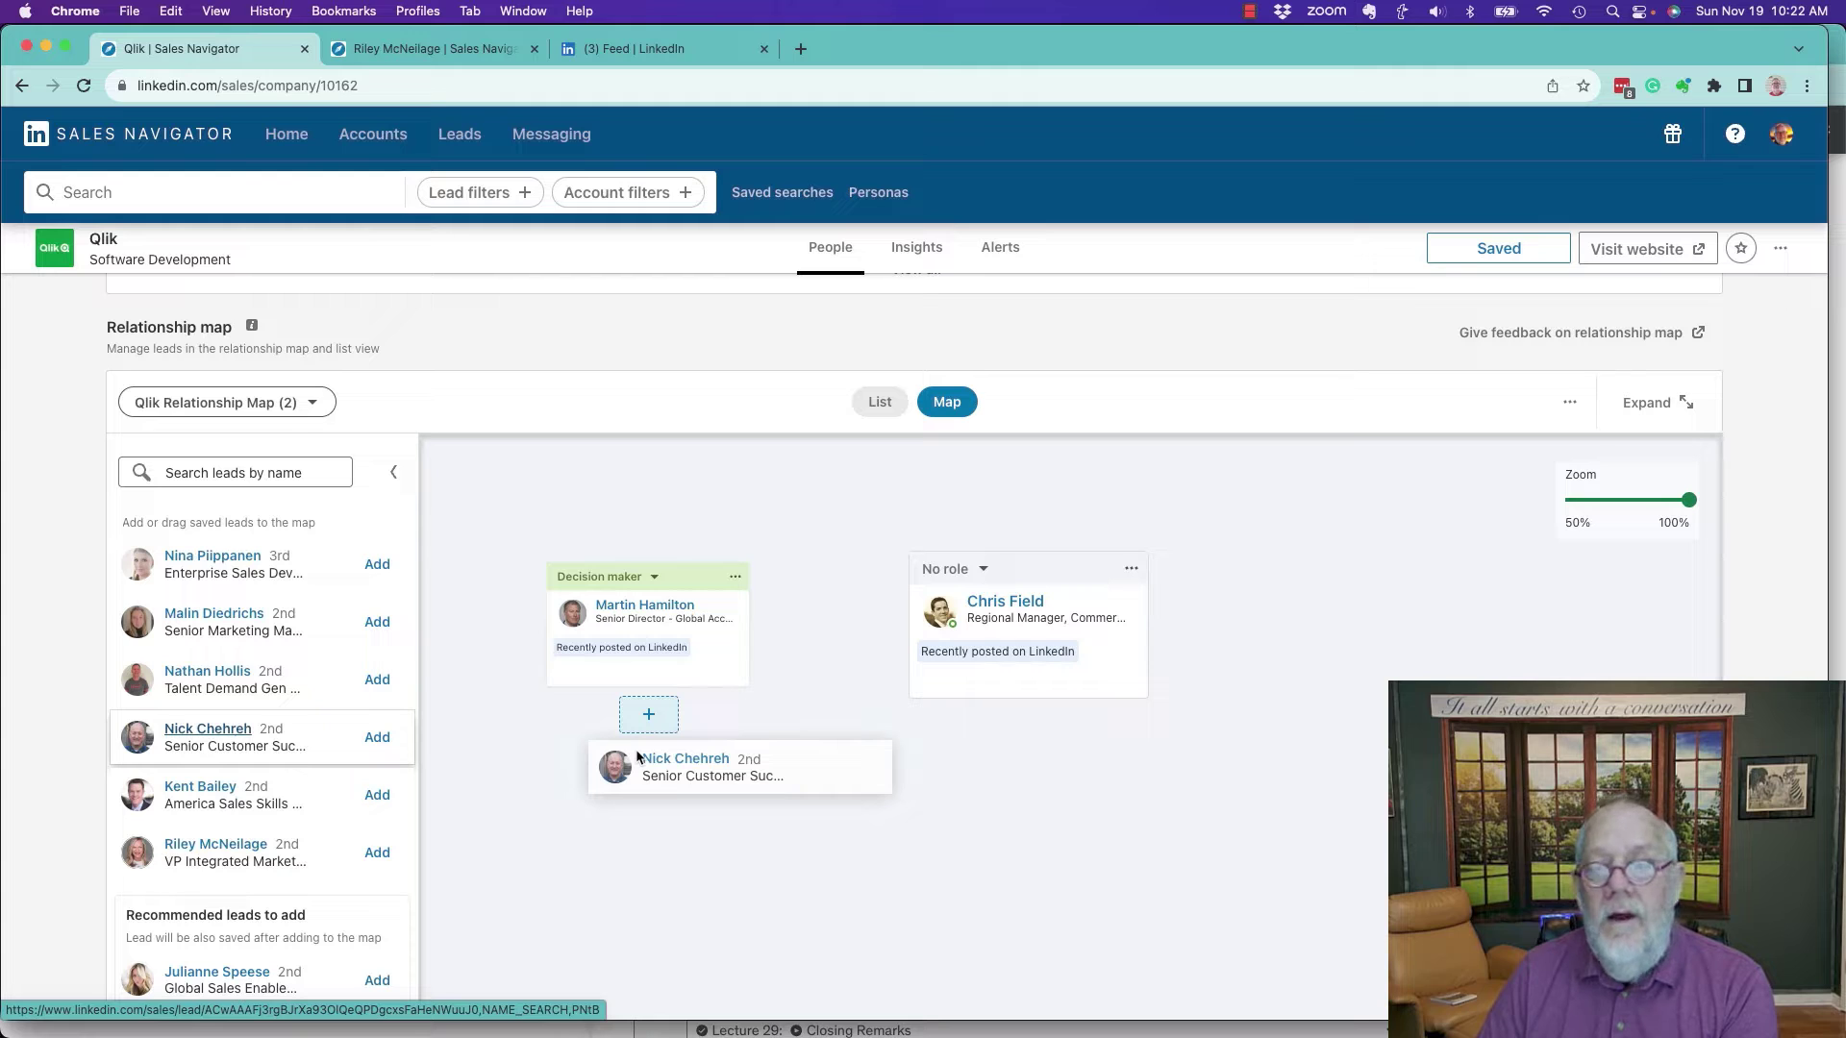
{"action": "left_click_drag", "start_coordinate": [636, 755], "coordinate": [637, 757]}
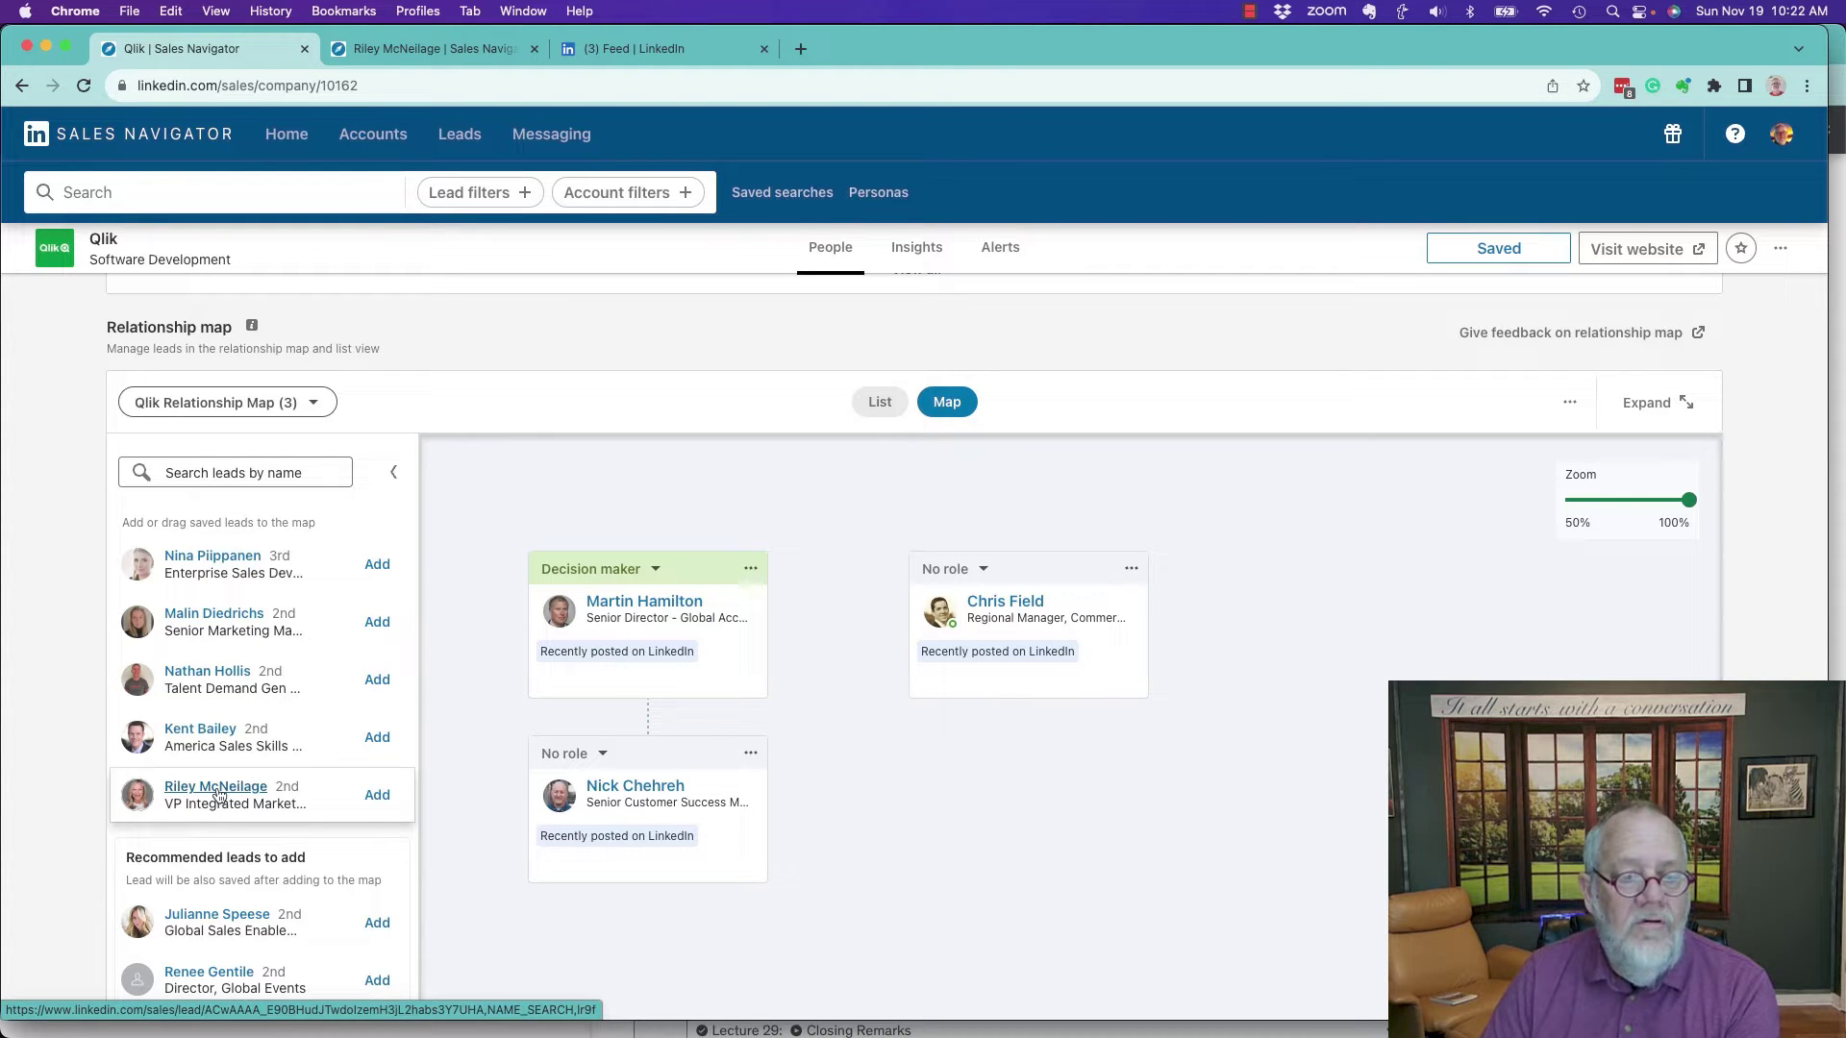
{"action": "left_click_drag", "start_coordinate": [218, 794], "coordinate": [1019, 546]}
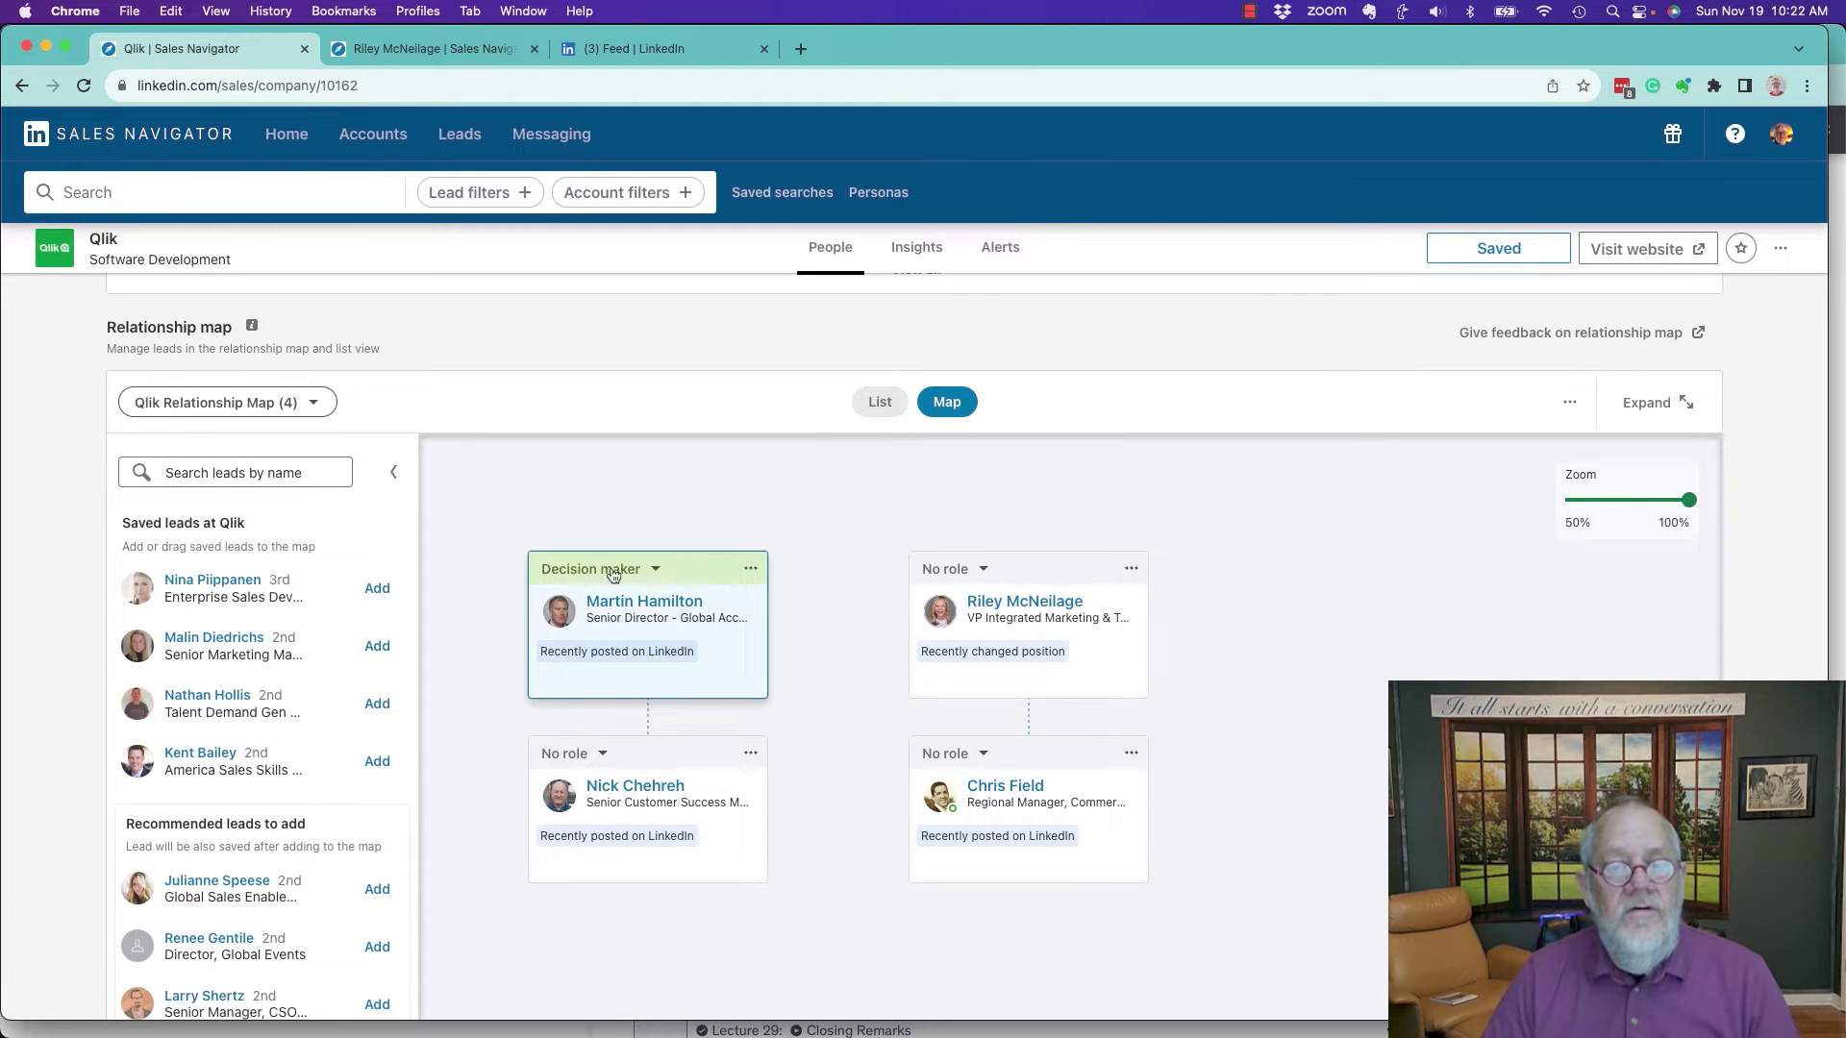
Tag the VP Integrated Marketing and Regional Manager leads as Champions and the Customer Success Manager as Influencer.
{"action": "left_click", "coordinate": [983, 568]}
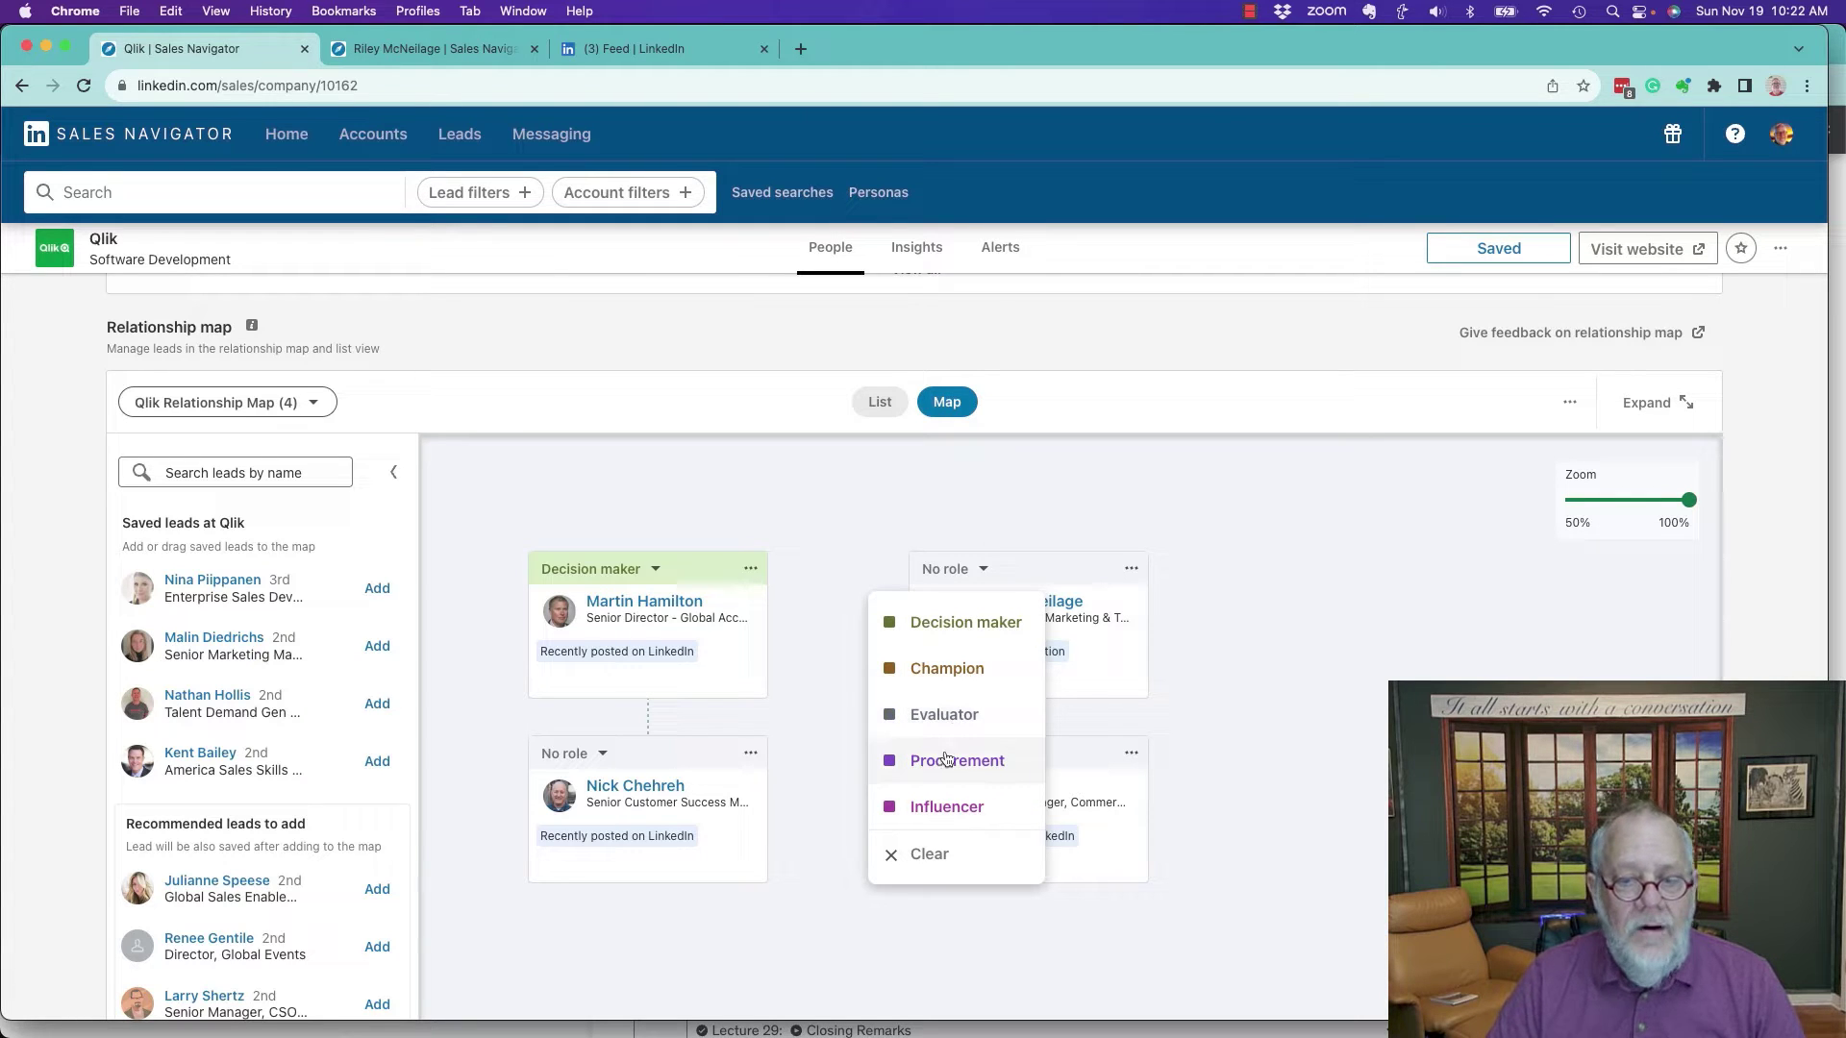
{"action": "left_click", "coordinate": [956, 674]}
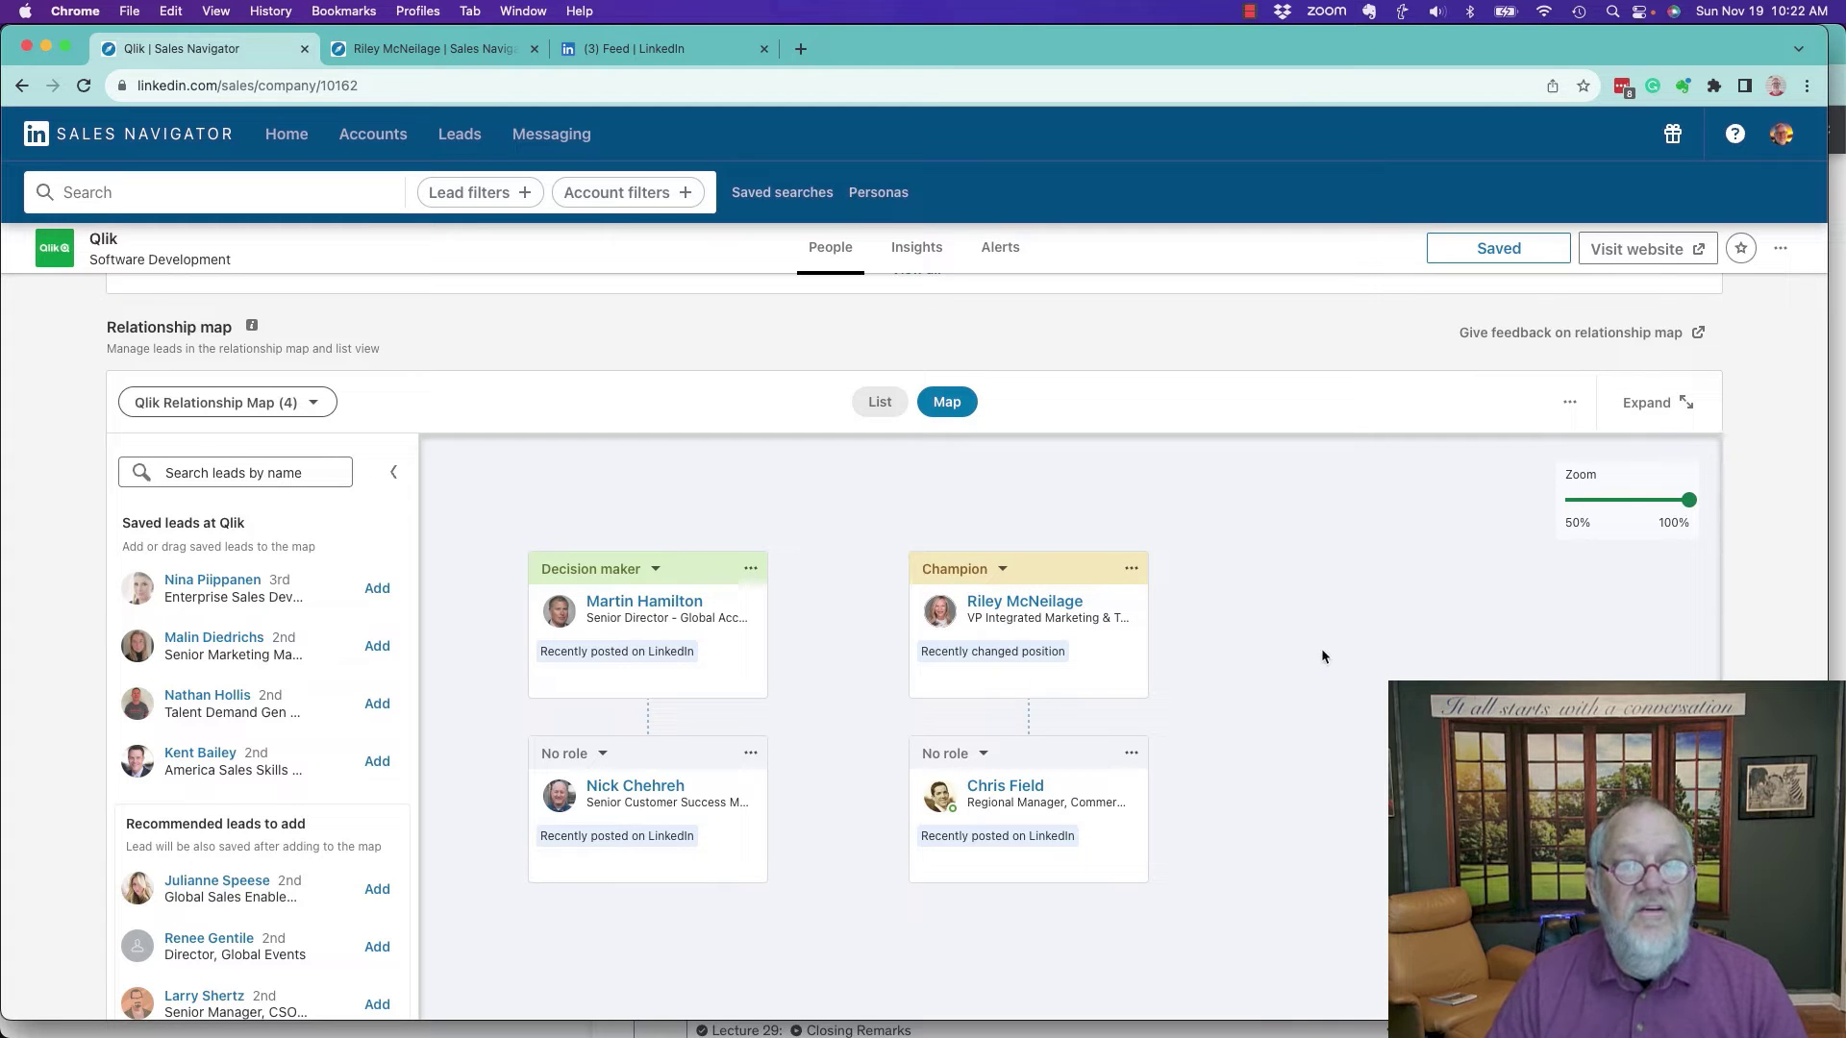
{"action": "left_click", "coordinate": [945, 759]}
{"action": "left_click", "coordinate": [944, 856]}
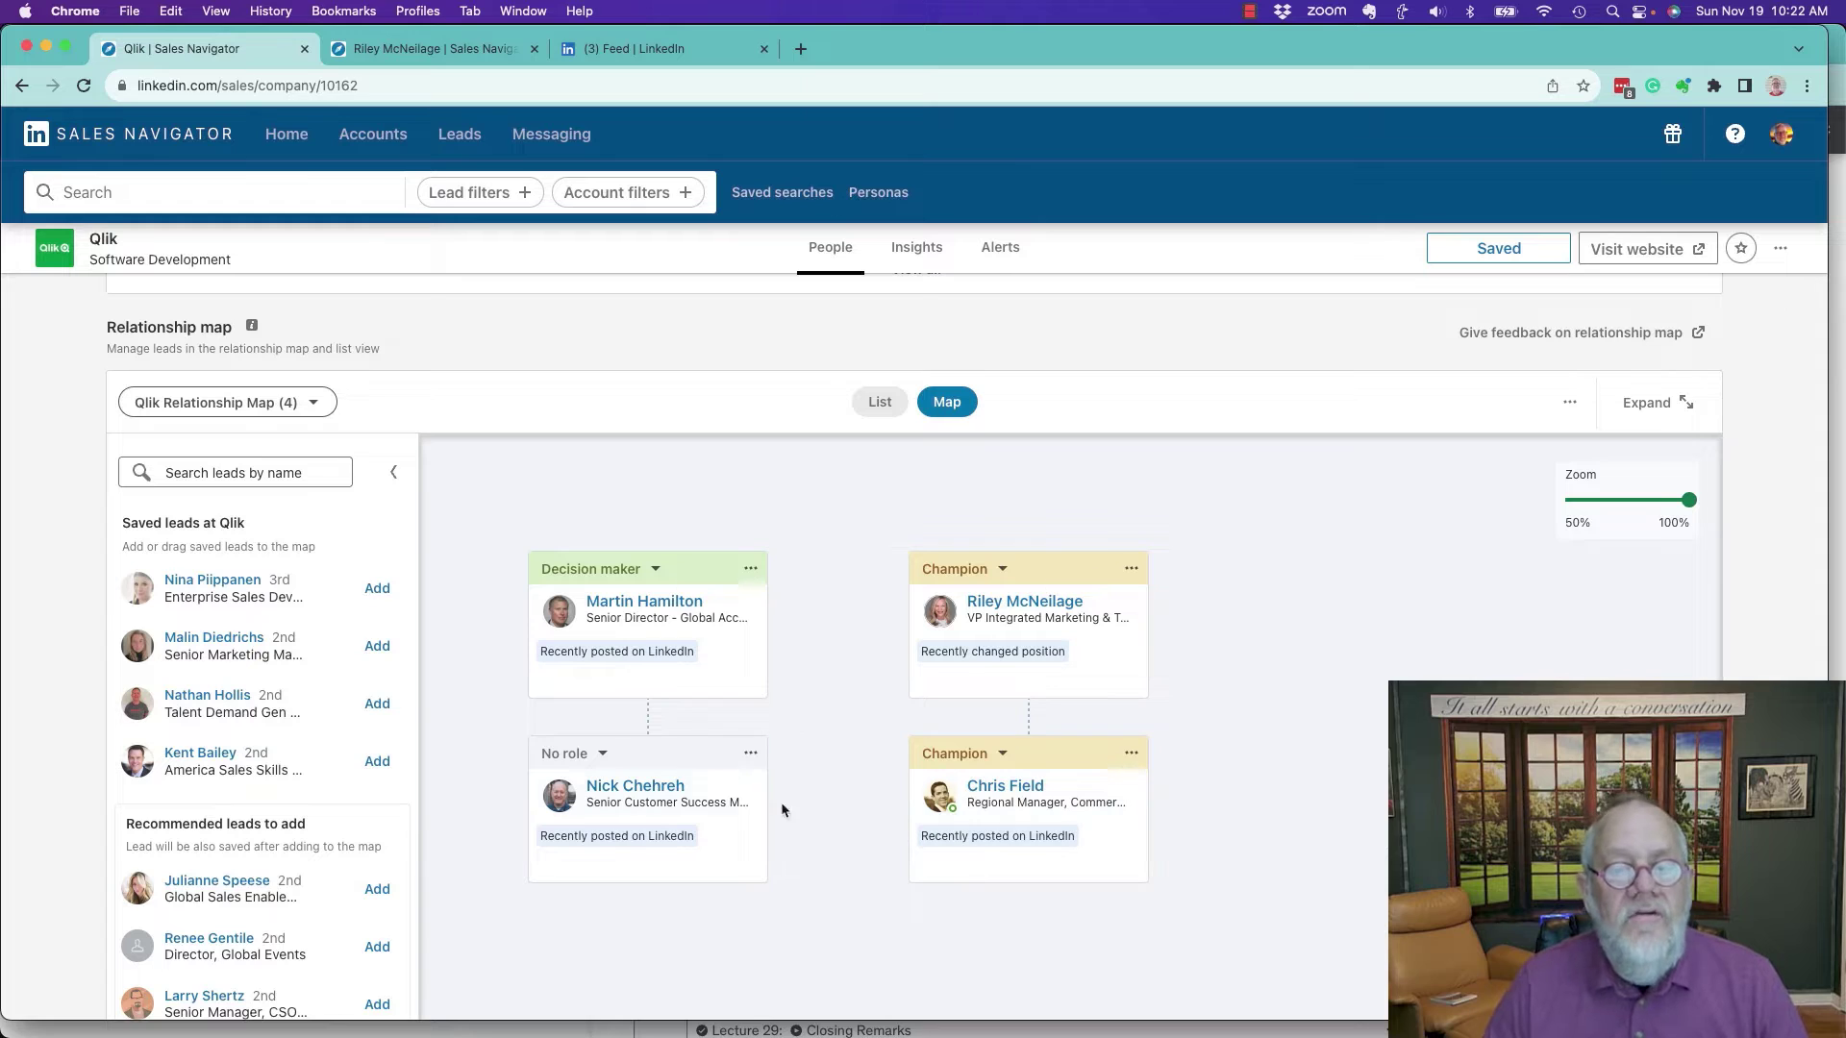
{"action": "left_click", "coordinate": [599, 754]}
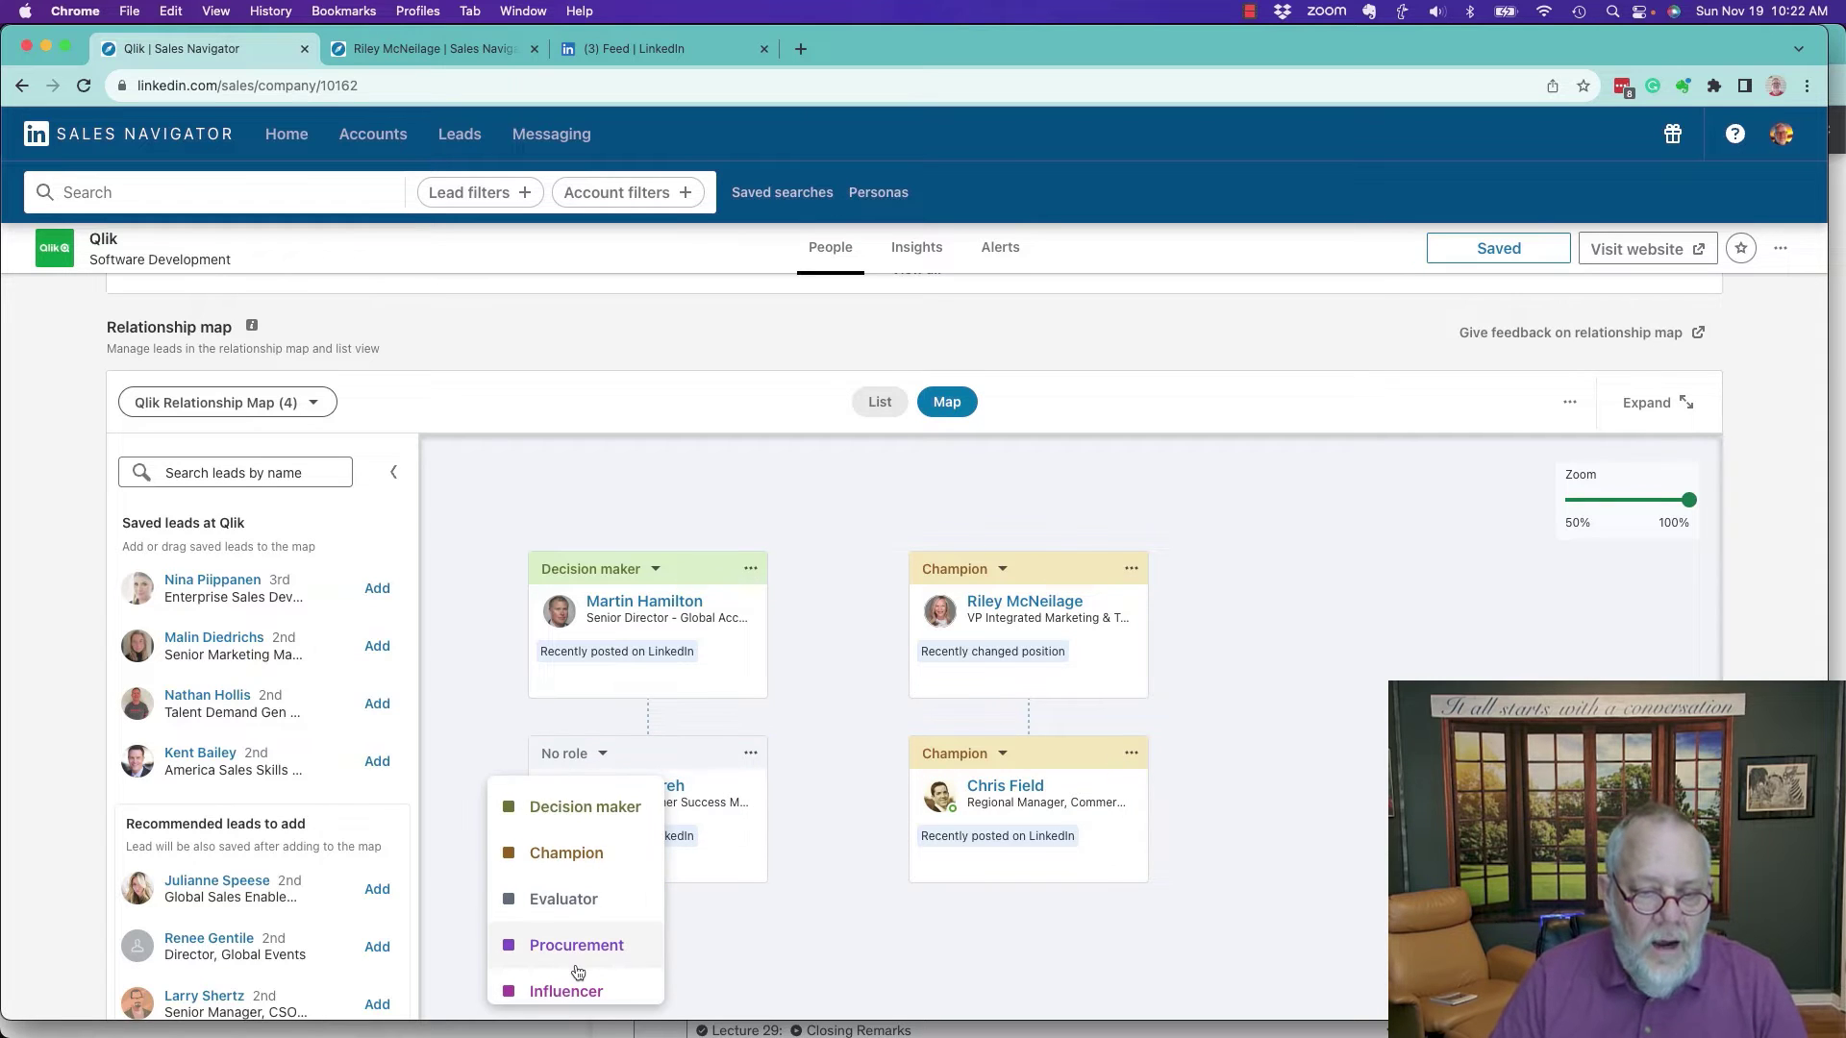
{"action": "scroll", "coordinate": [577, 969], "scroll_direction": "down", "scroll_amount": 1}
{"action": "left_click", "coordinate": [556, 938]}
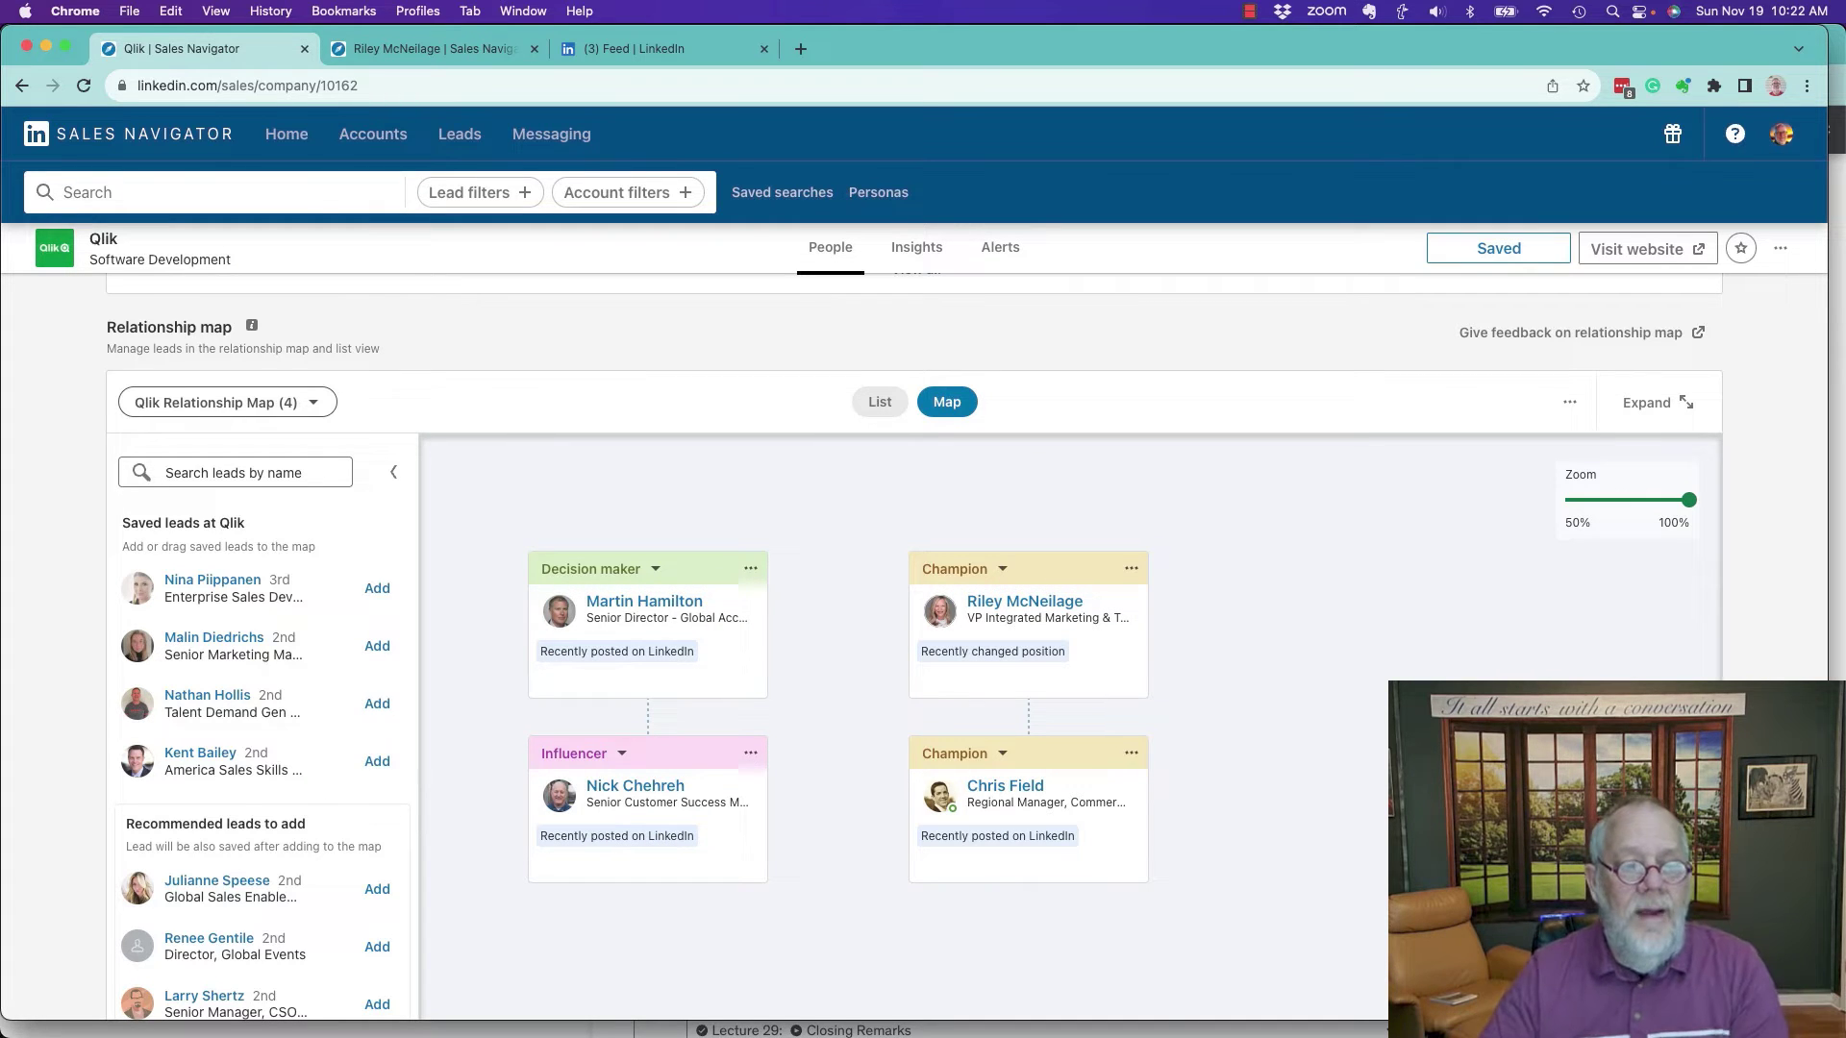
{"action": "scroll", "coordinate": [326, 812], "scroll_direction": "down", "scroll_amount": 1}
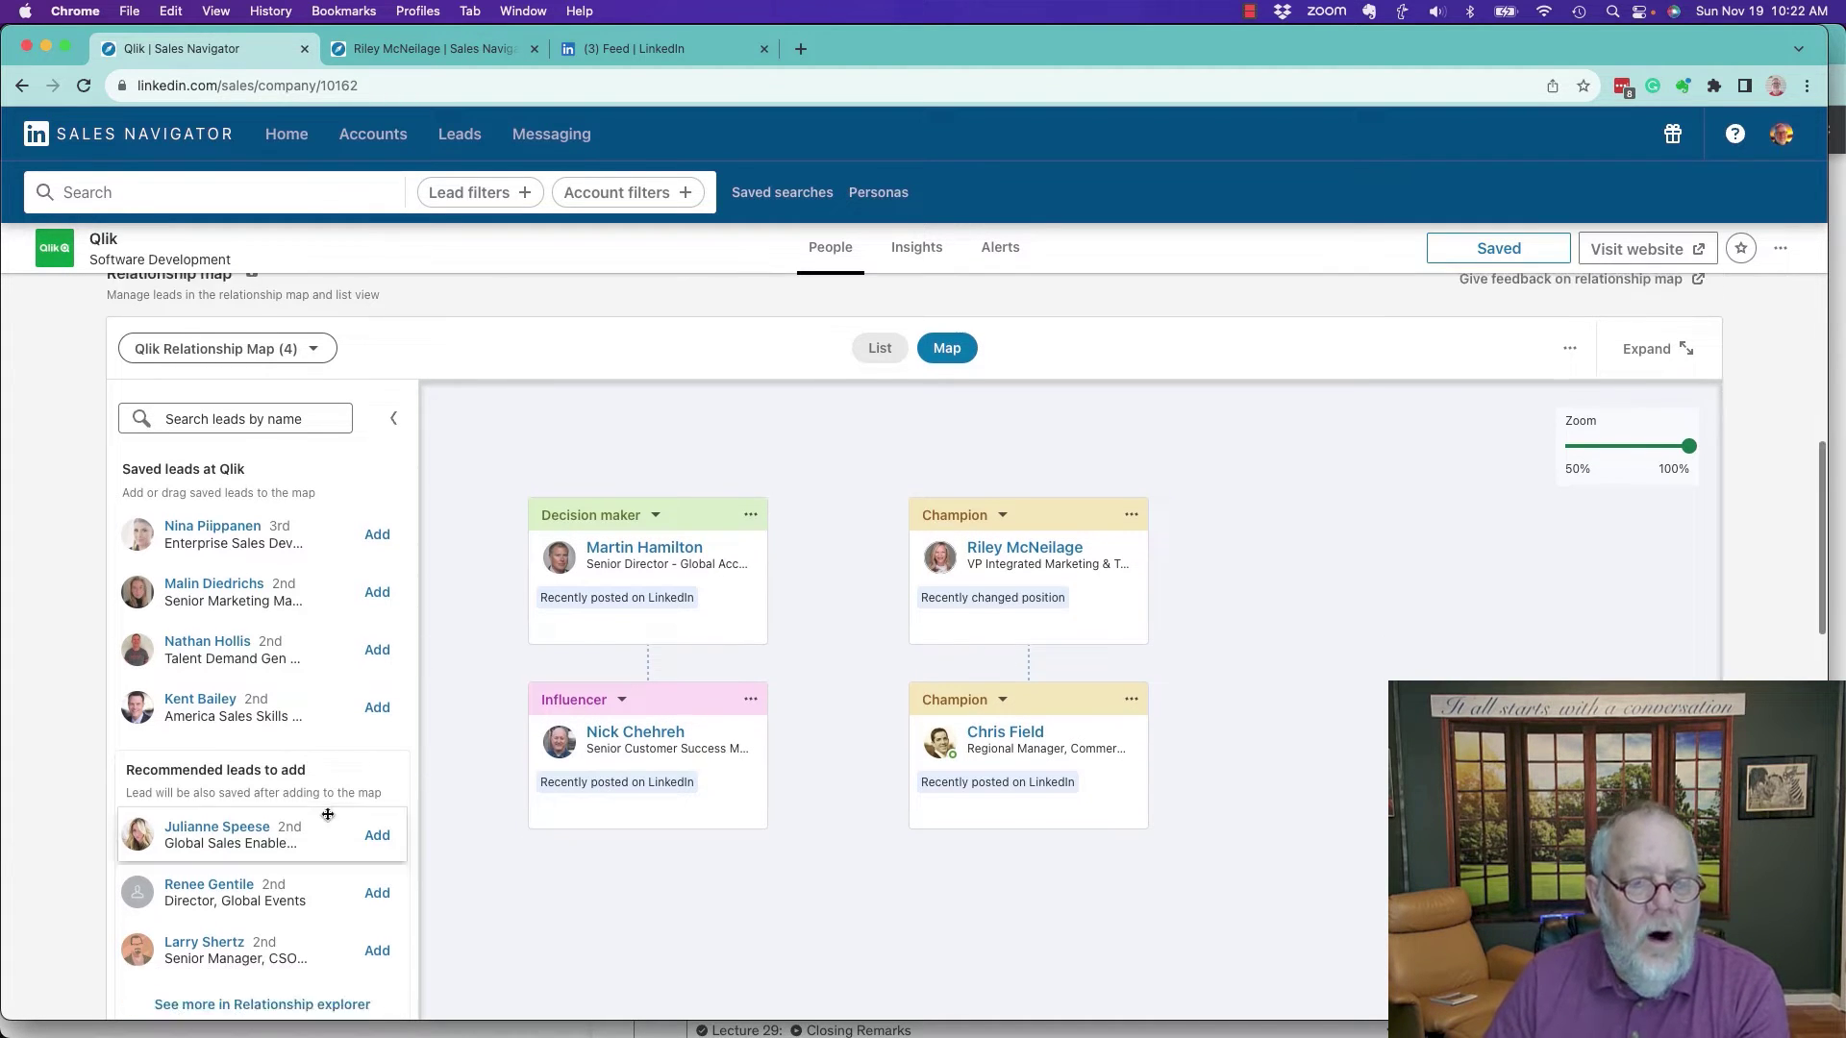
Drop the Global Sales Enablement lead onto the map and tag it as Influencer.
{"action": "left_click_drag", "start_coordinate": [305, 825], "coordinate": [1231, 567]}
{"action": "left_click", "coordinate": [1513, 514]}
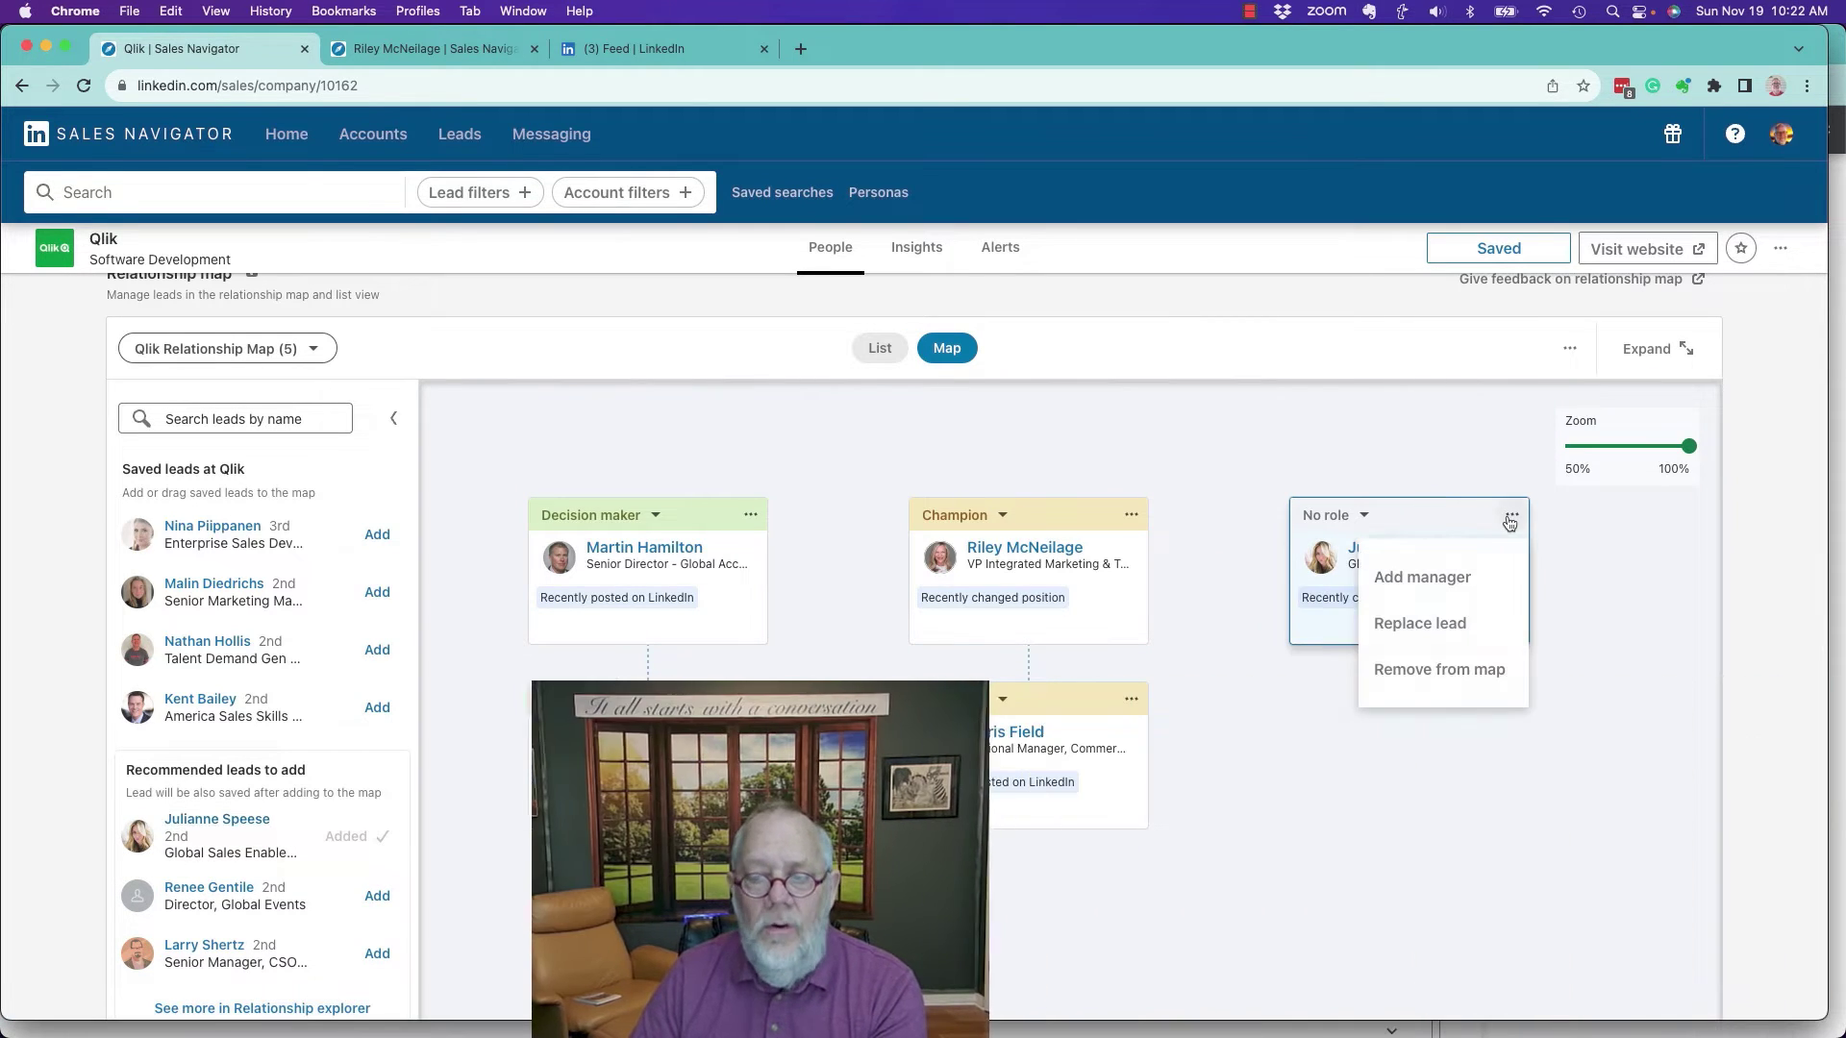
{"action": "left_click", "coordinate": [1325, 519]}
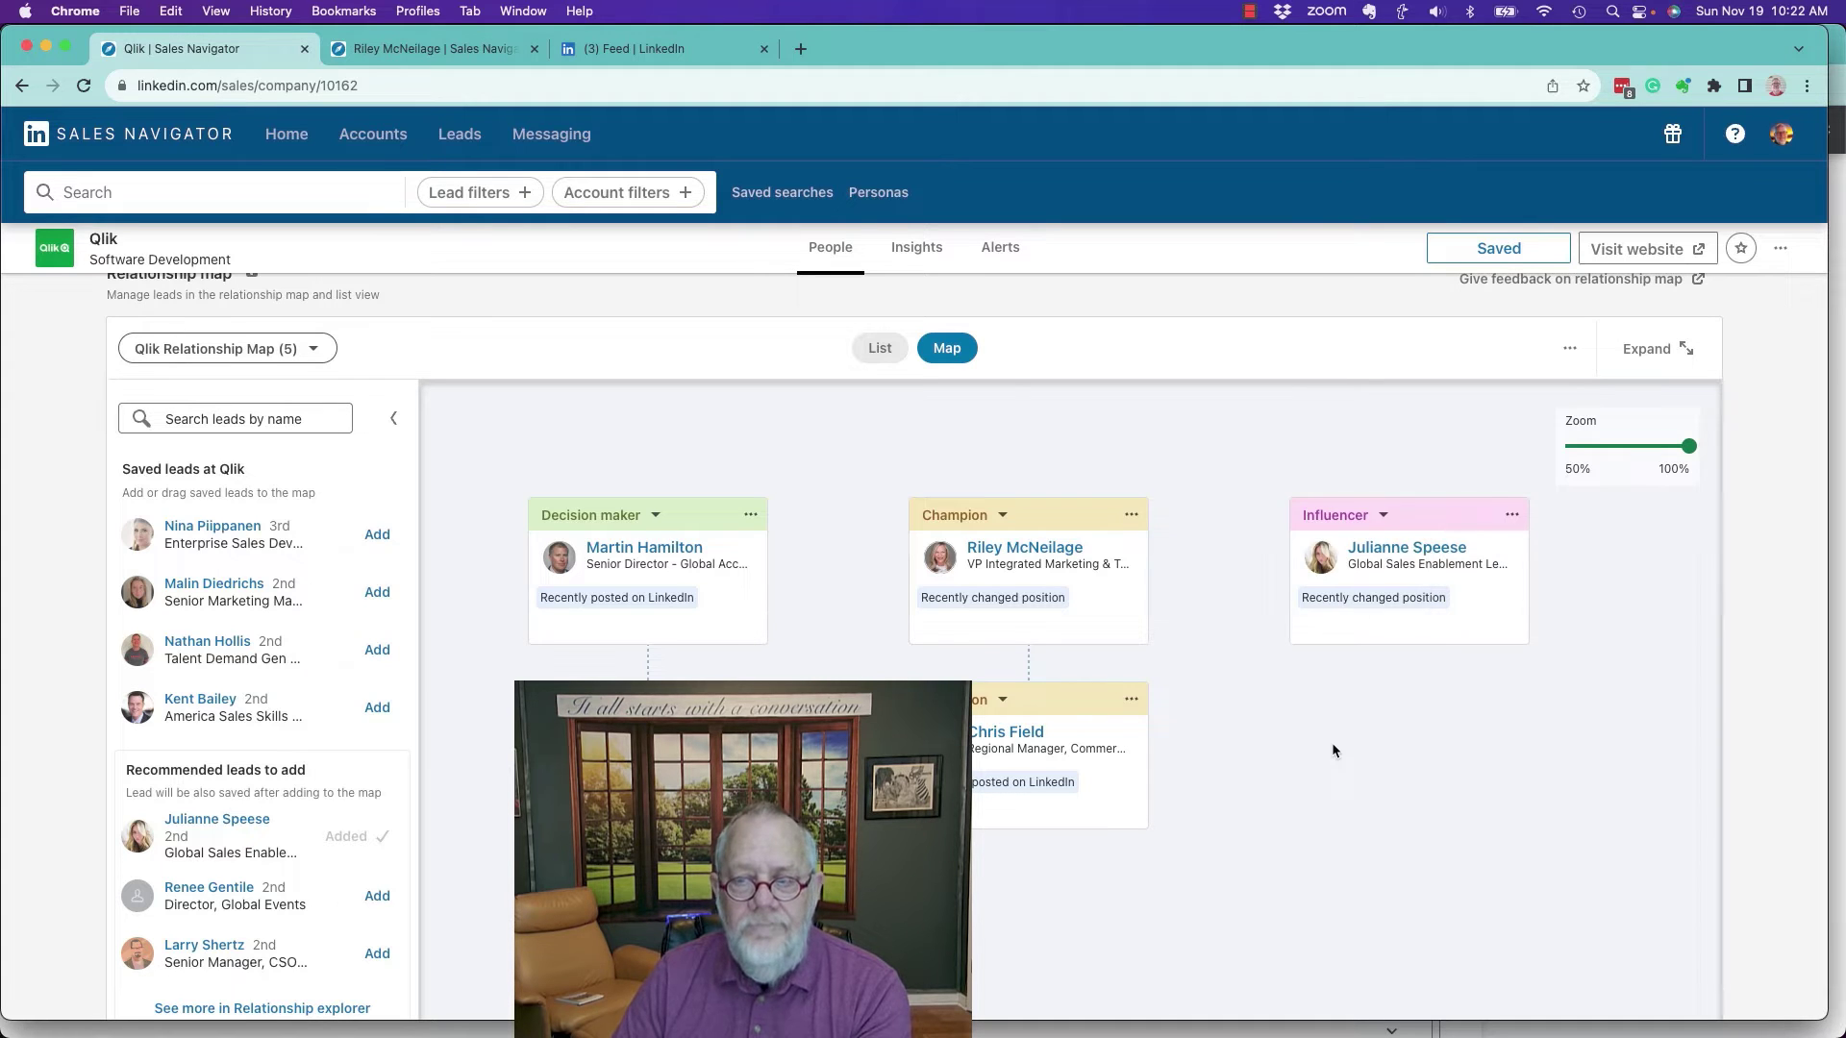
{"action": "left_click", "coordinate": [1513, 517]}
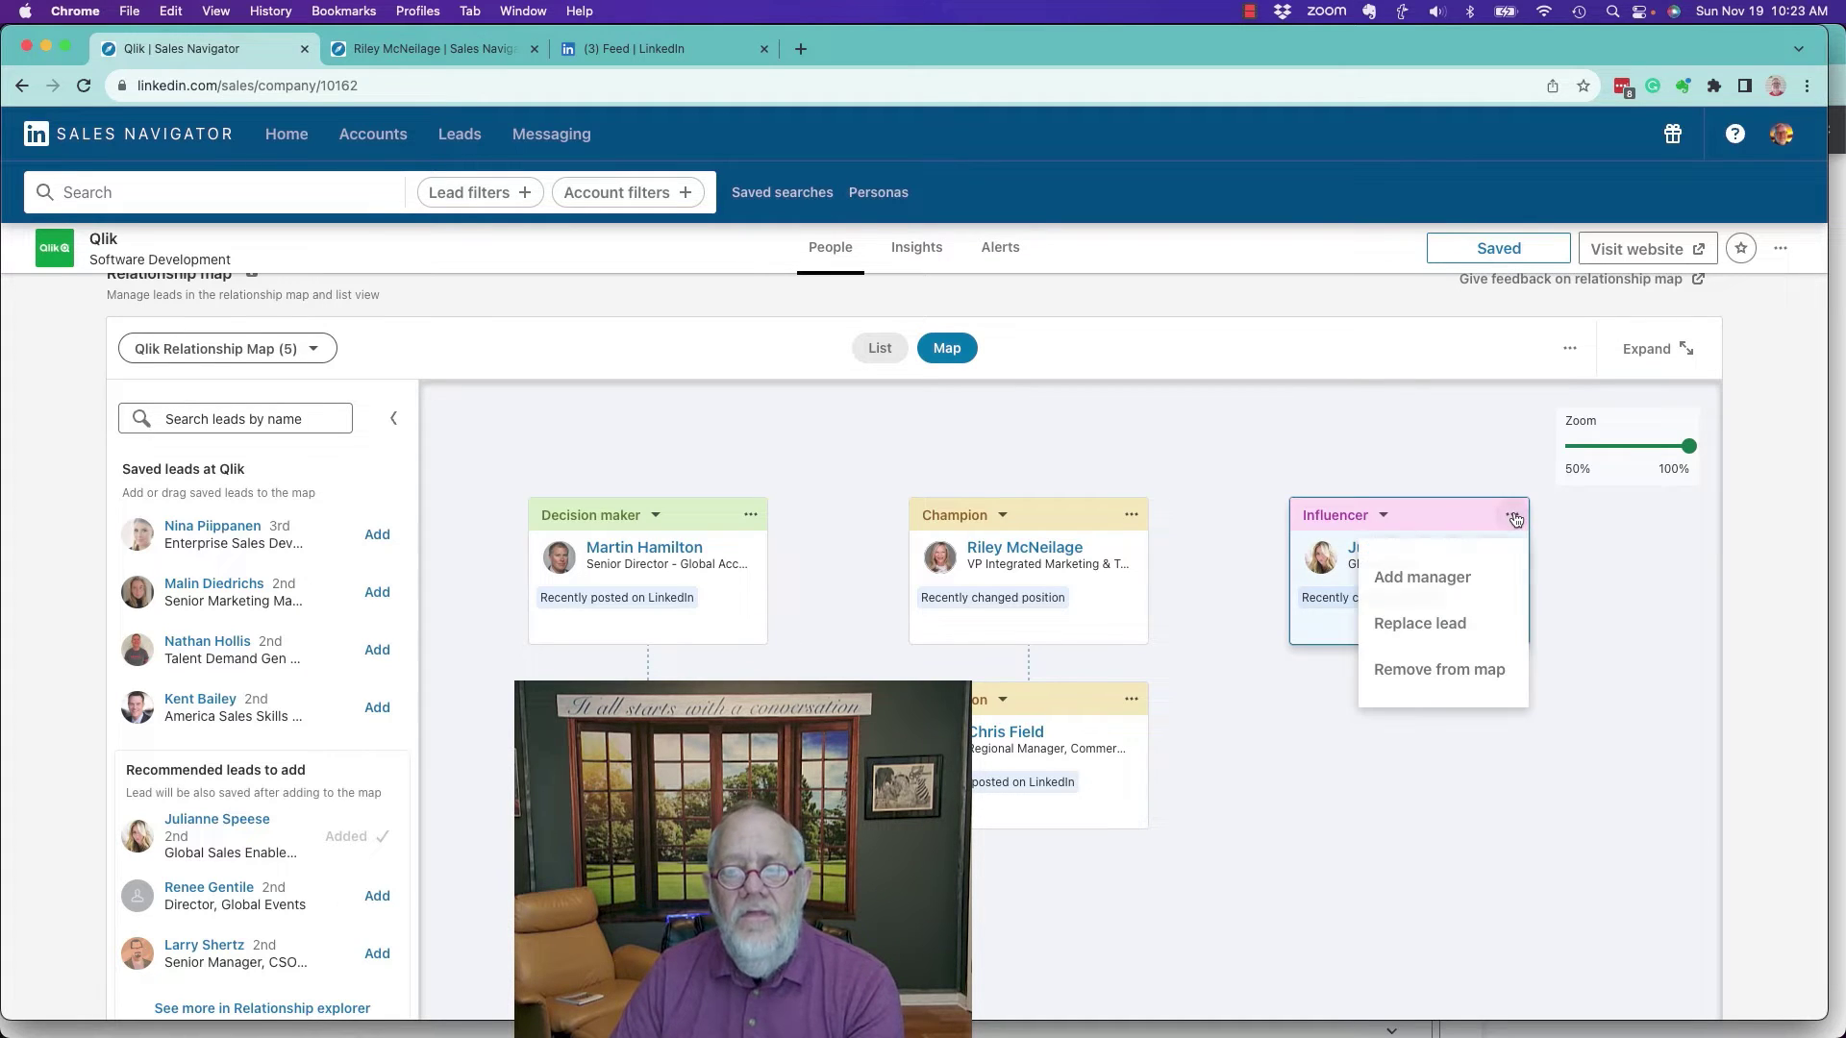
Replace the Global Sales Enablement lead with the saved America Sales Skills lead.
{"action": "left_click", "coordinate": [1452, 625]}
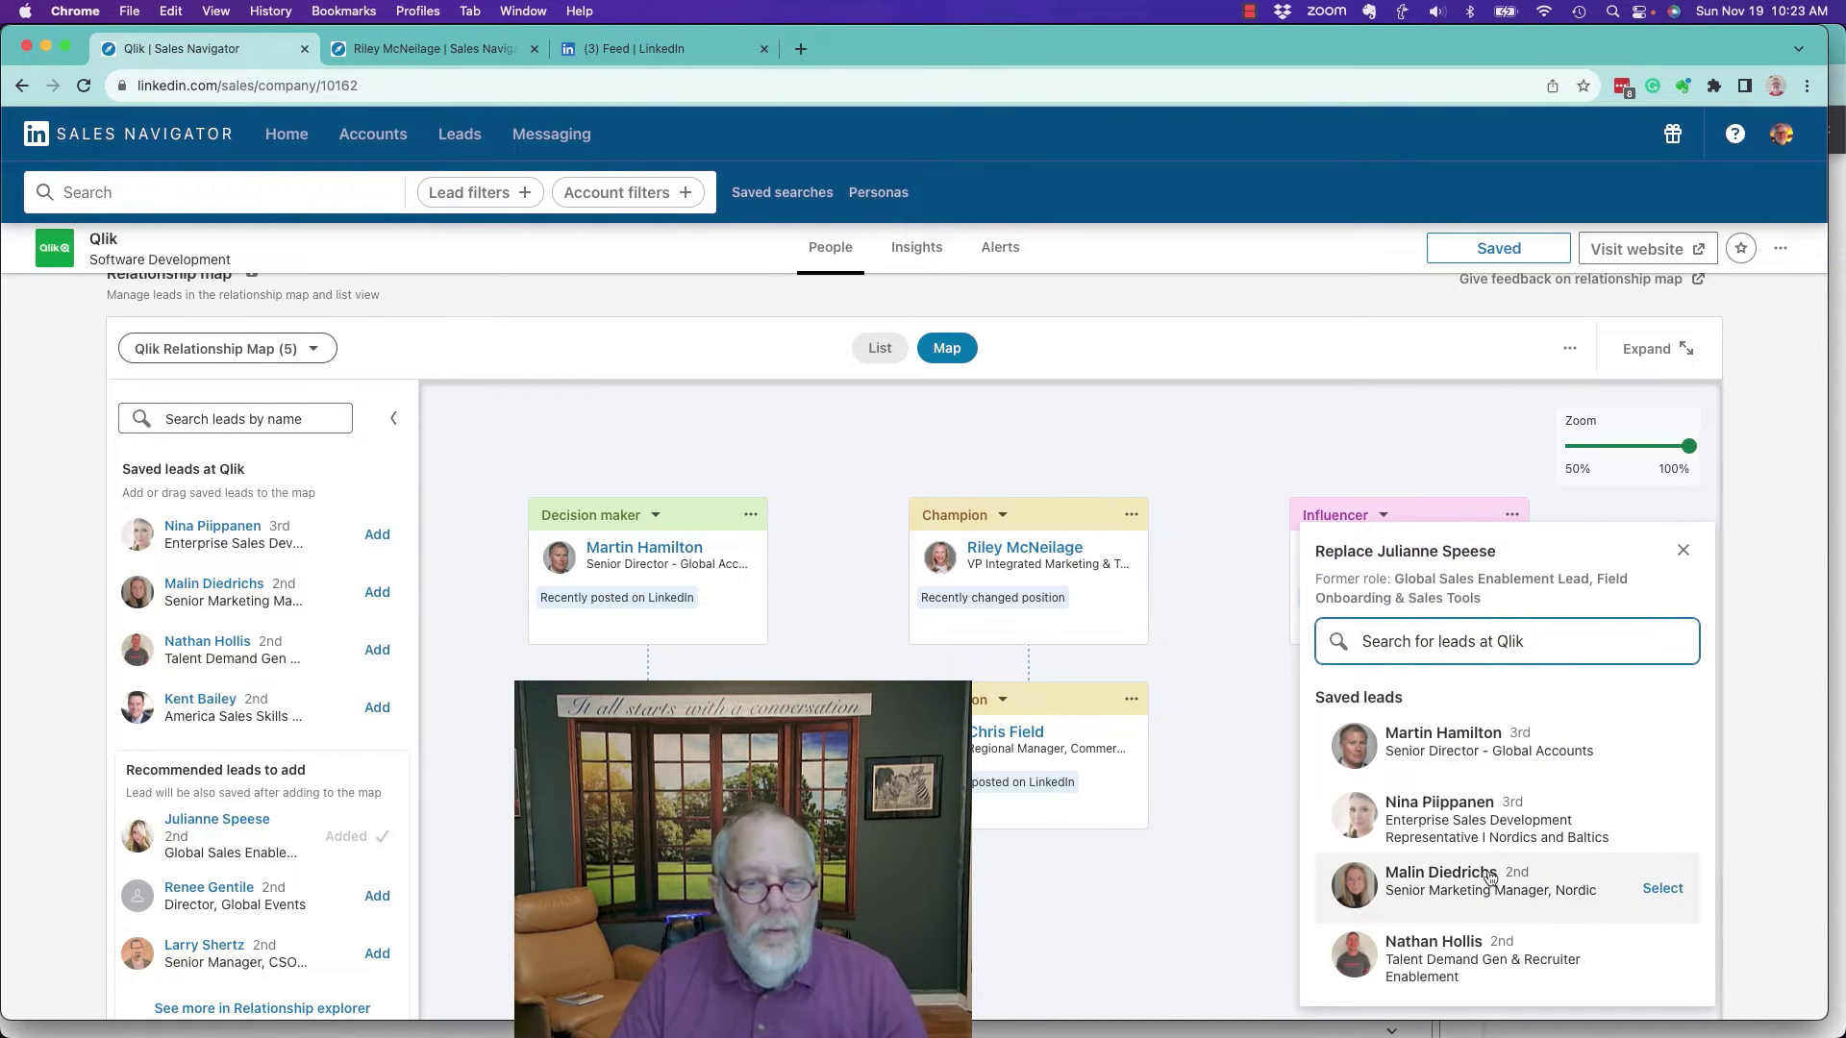
{"action": "scroll", "coordinate": [1462, 855], "scroll_direction": "down", "scroll_amount": 5}
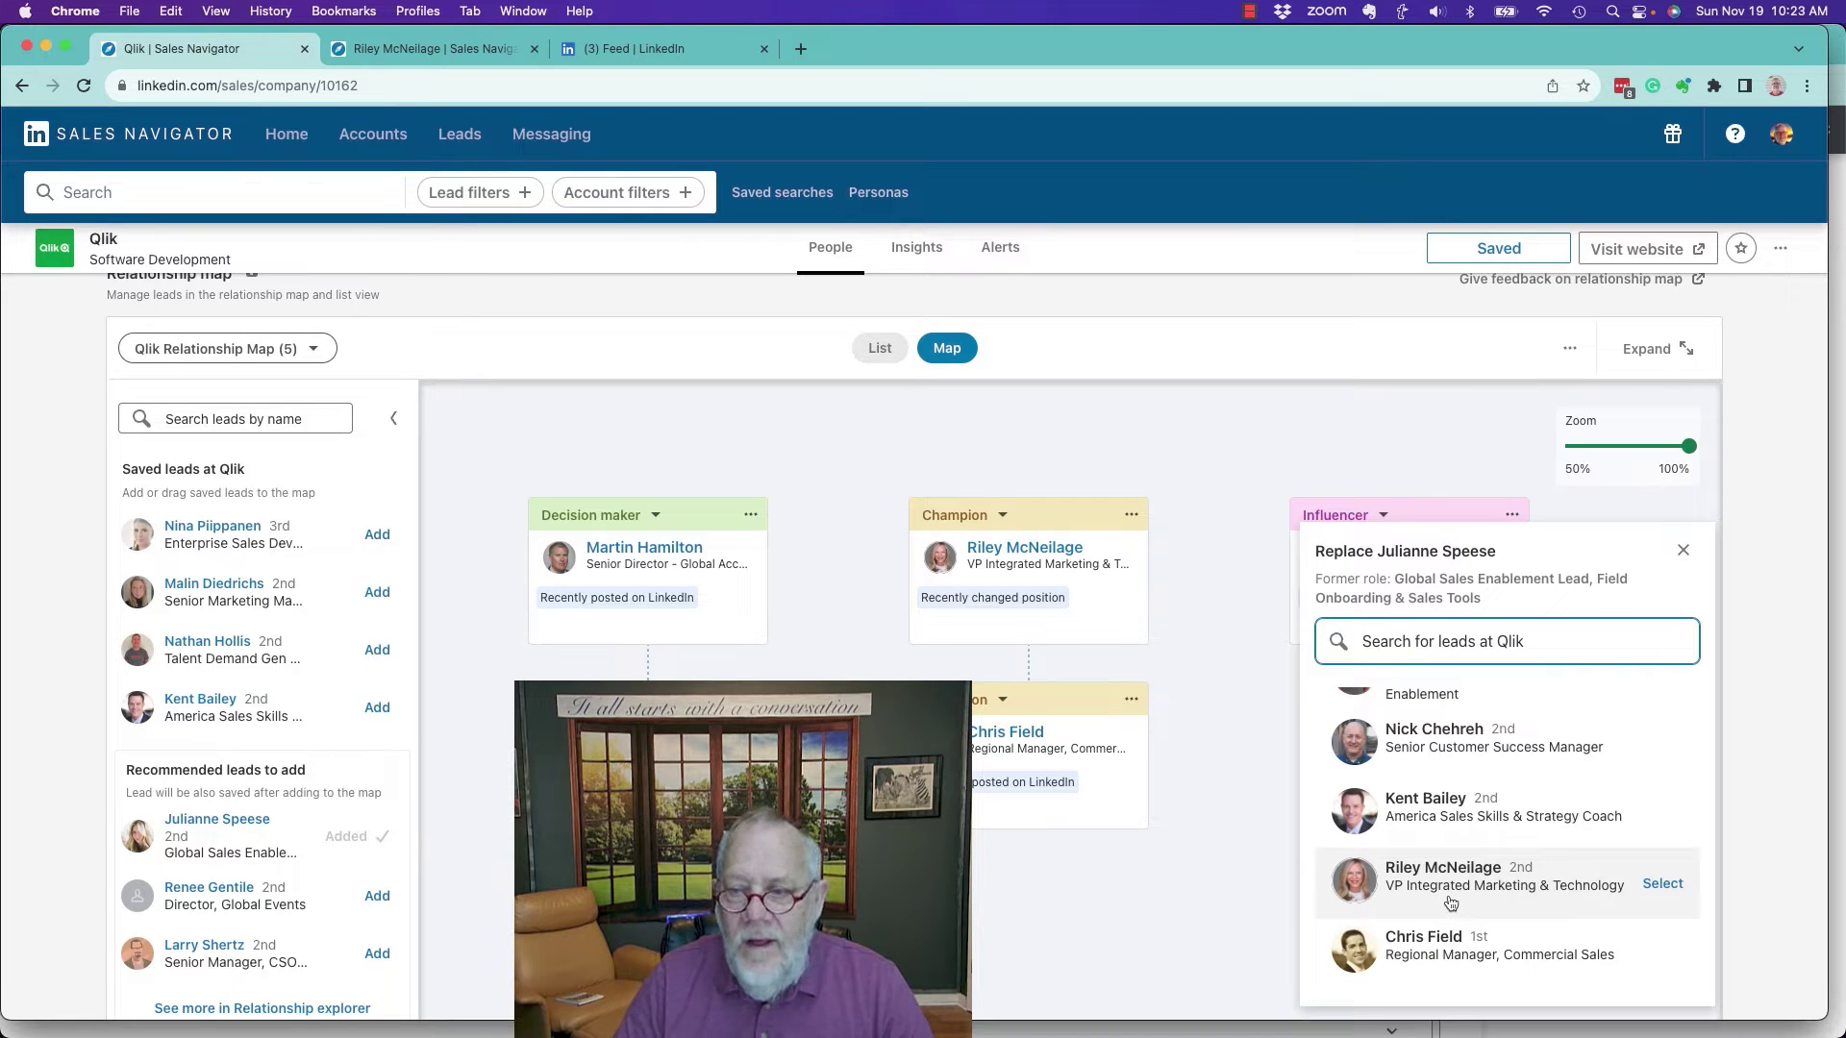
{"action": "scroll", "coordinate": [1450, 903], "scroll_direction": "up", "scroll_amount": 1}
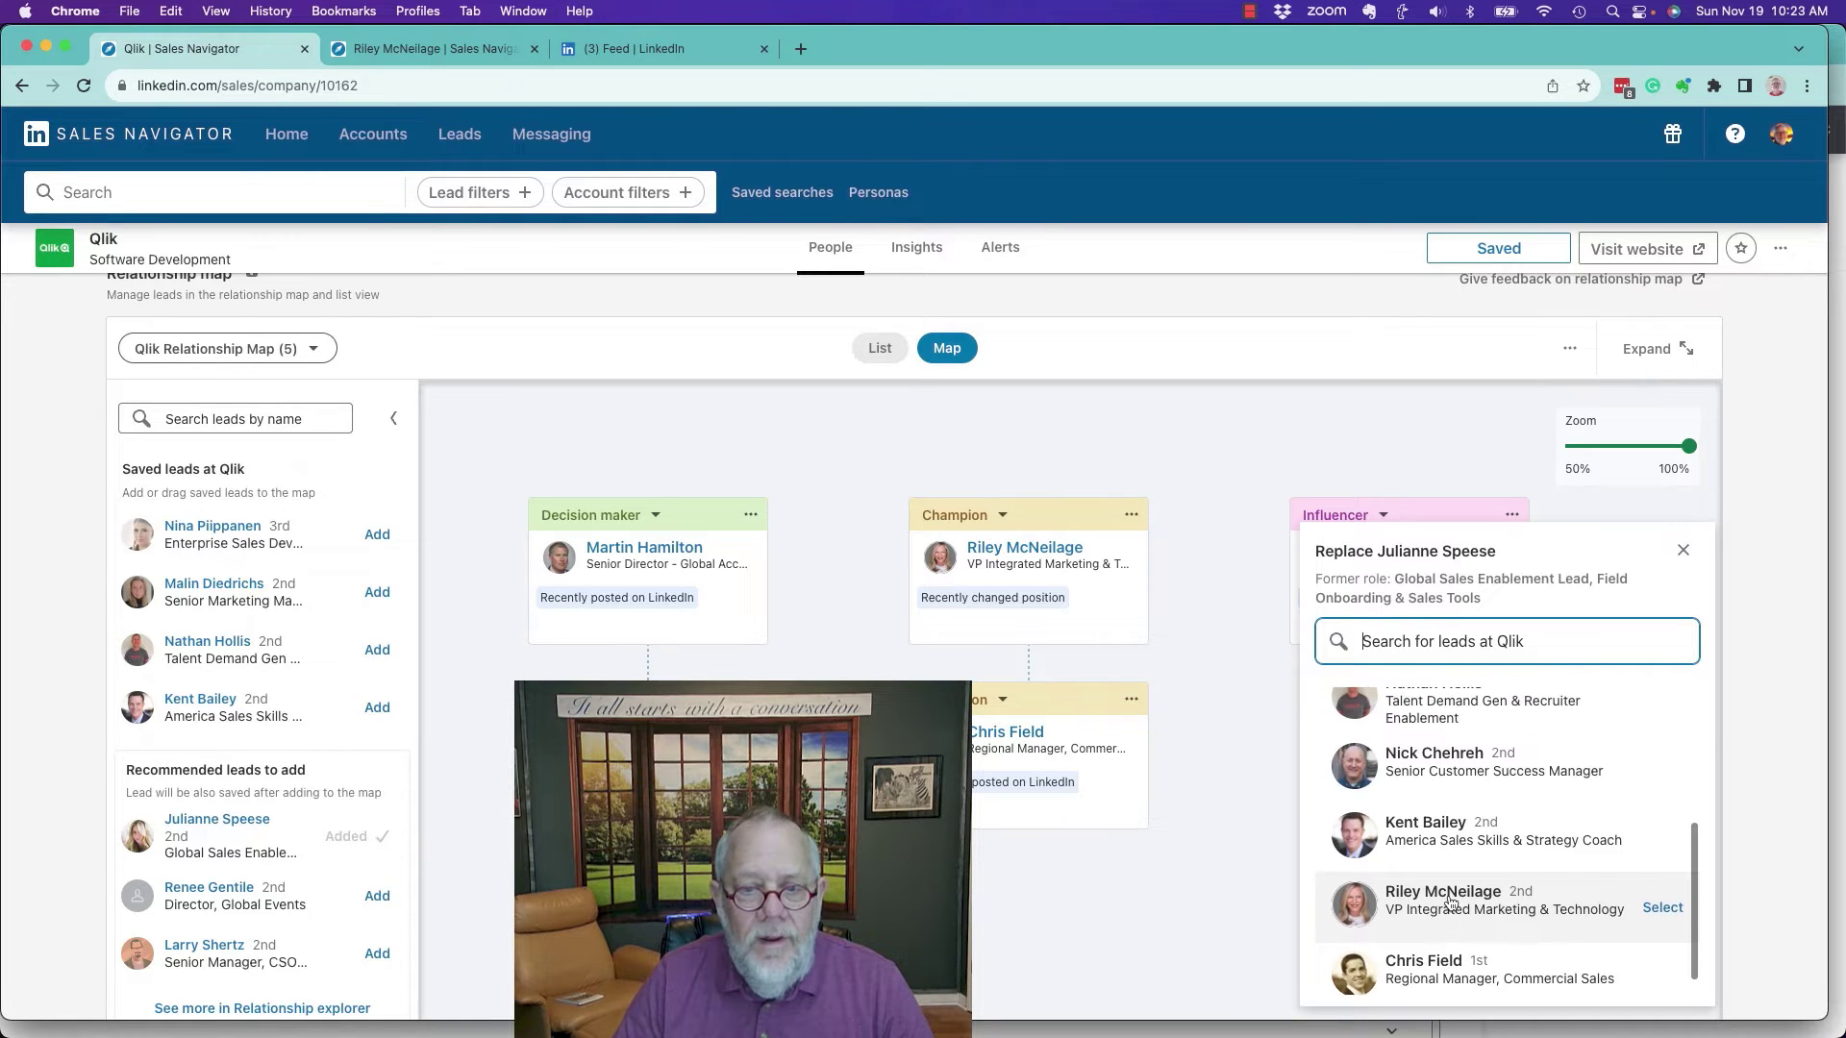
{"action": "left_click", "coordinate": [1424, 827]}
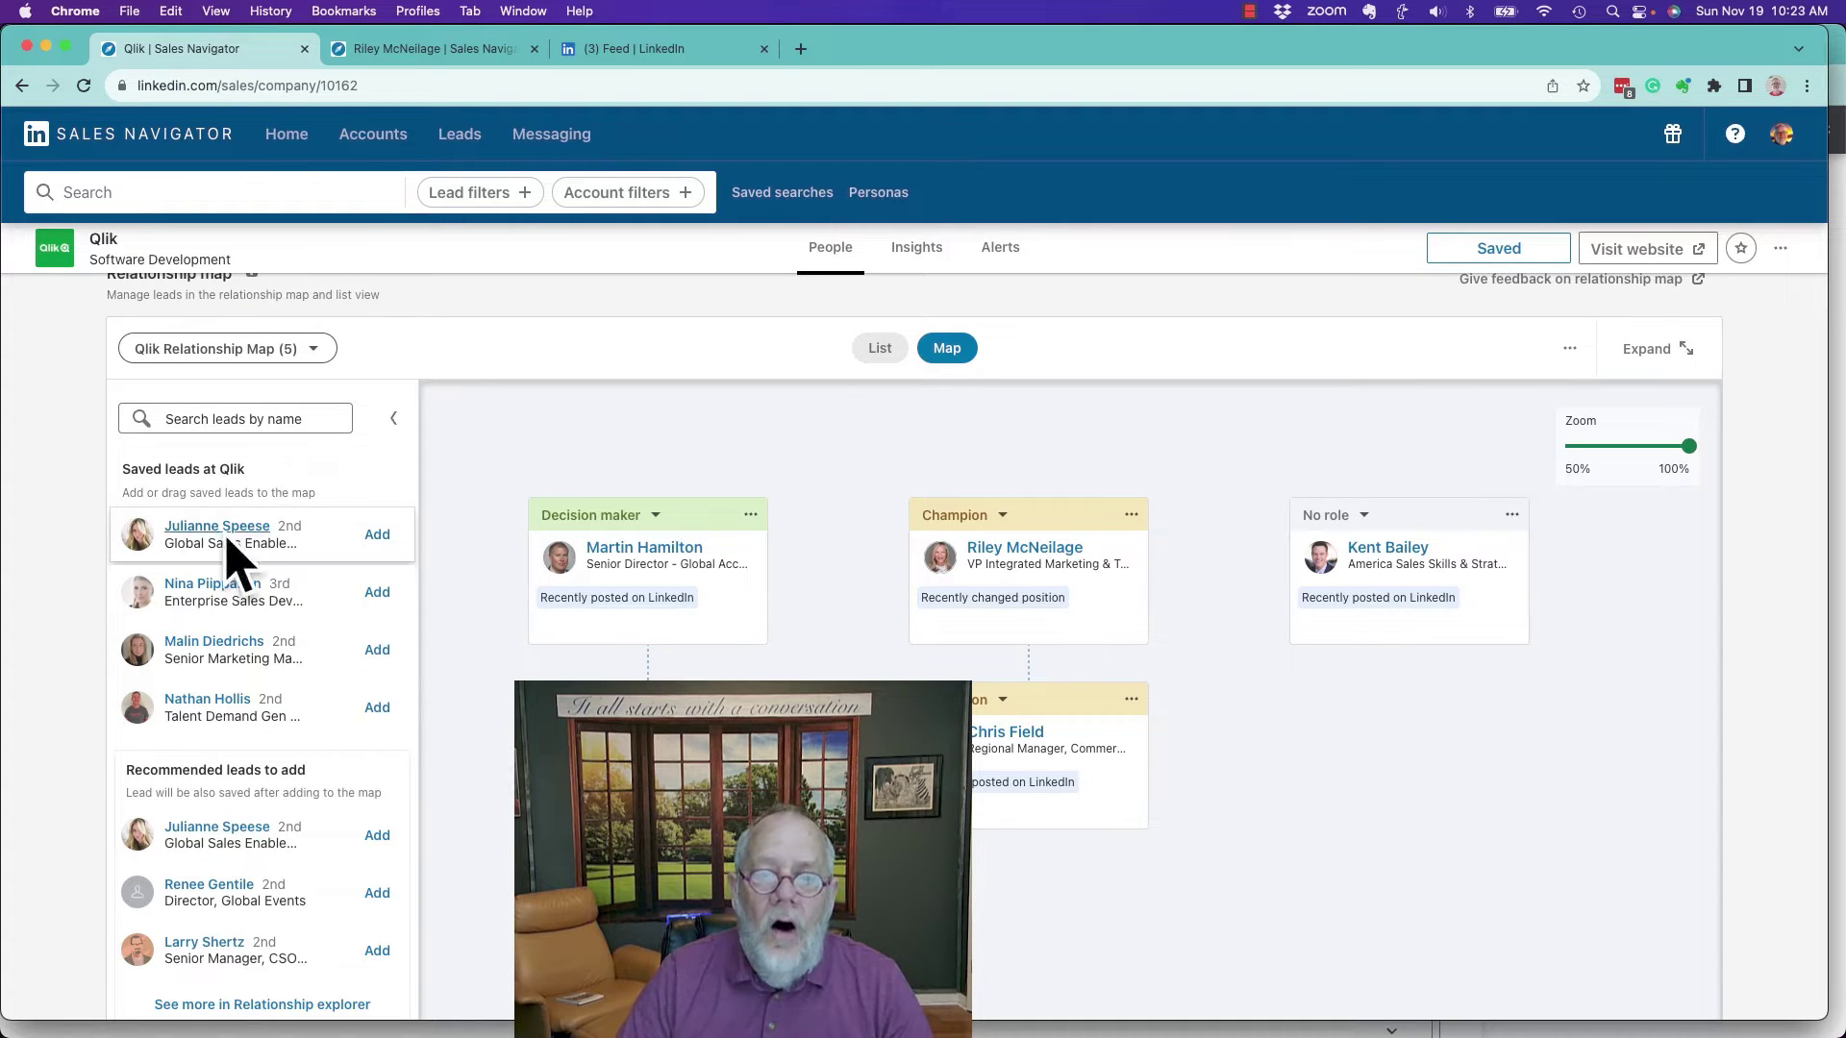
Tag the America Sales Skills lead as Influencer and add the Senior Marketing Manager lead to the map.
{"action": "left_click", "coordinate": [1361, 518]}
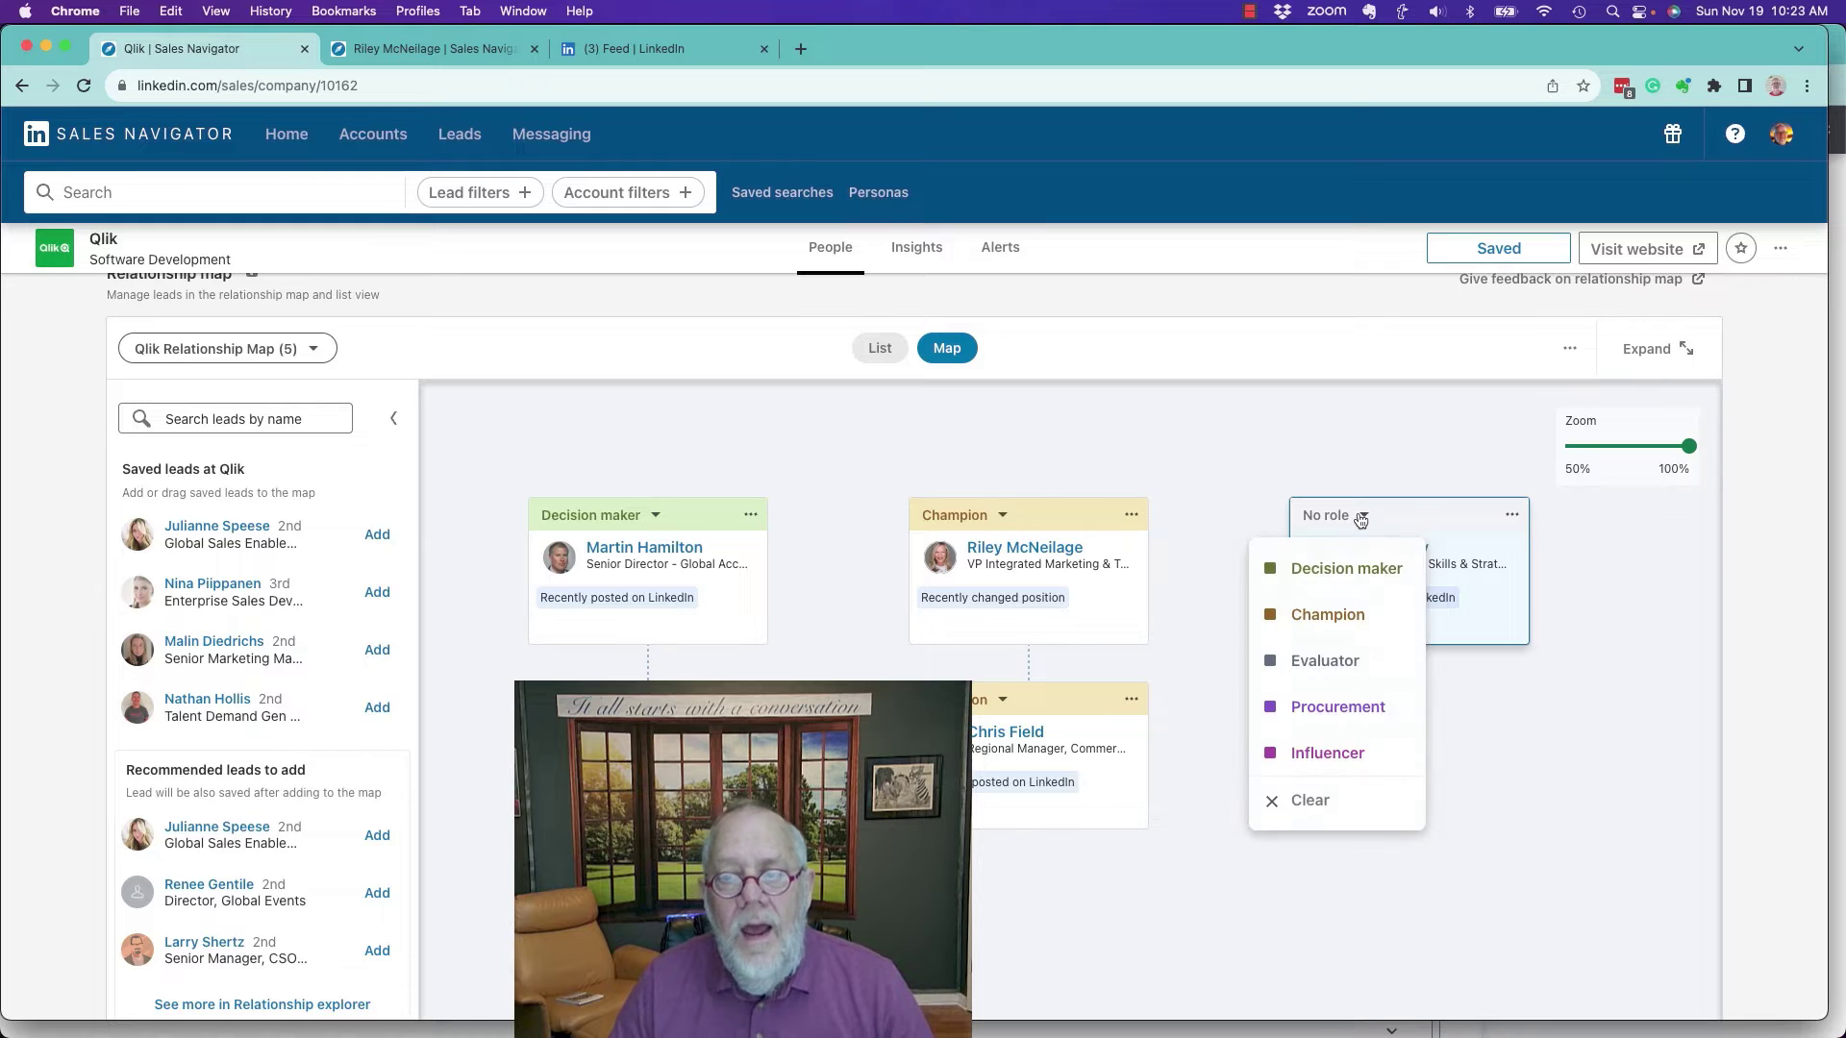
{"action": "left_click", "coordinate": [1319, 753]}
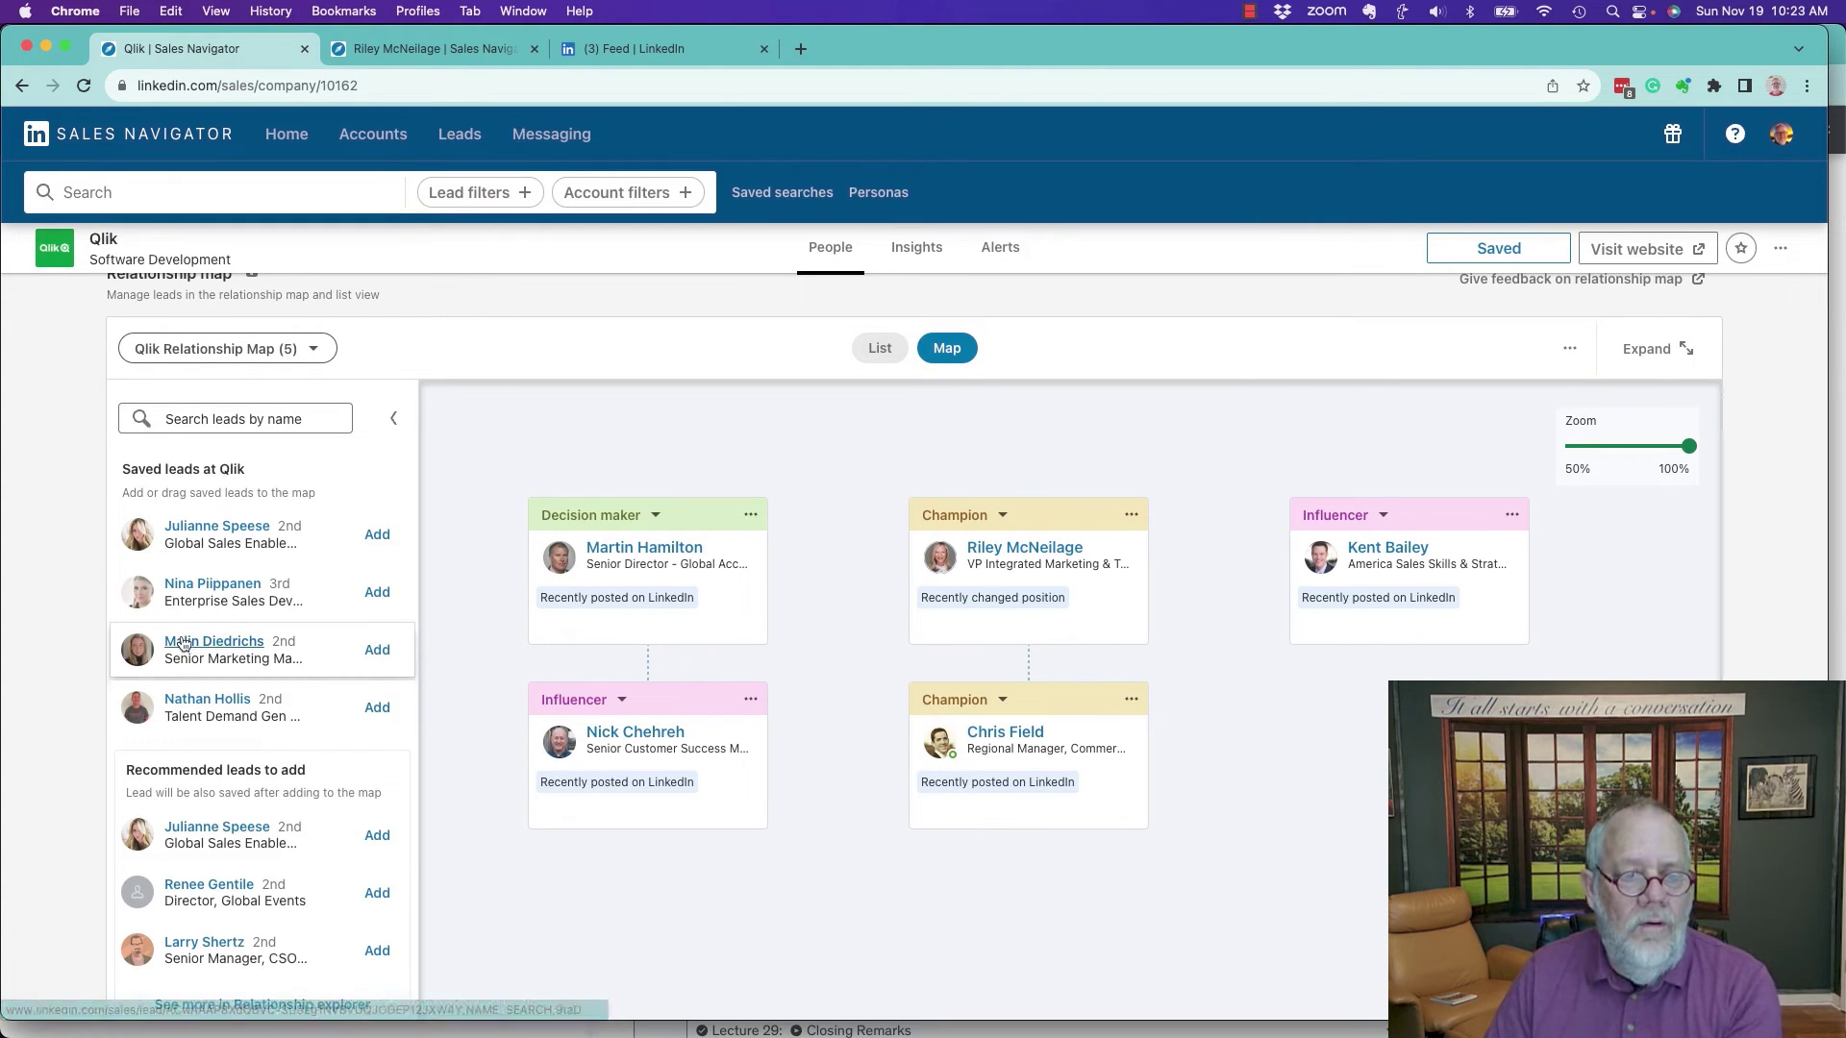
{"action": "left_click_drag", "start_coordinate": [193, 644], "coordinate": [1609, 604]}
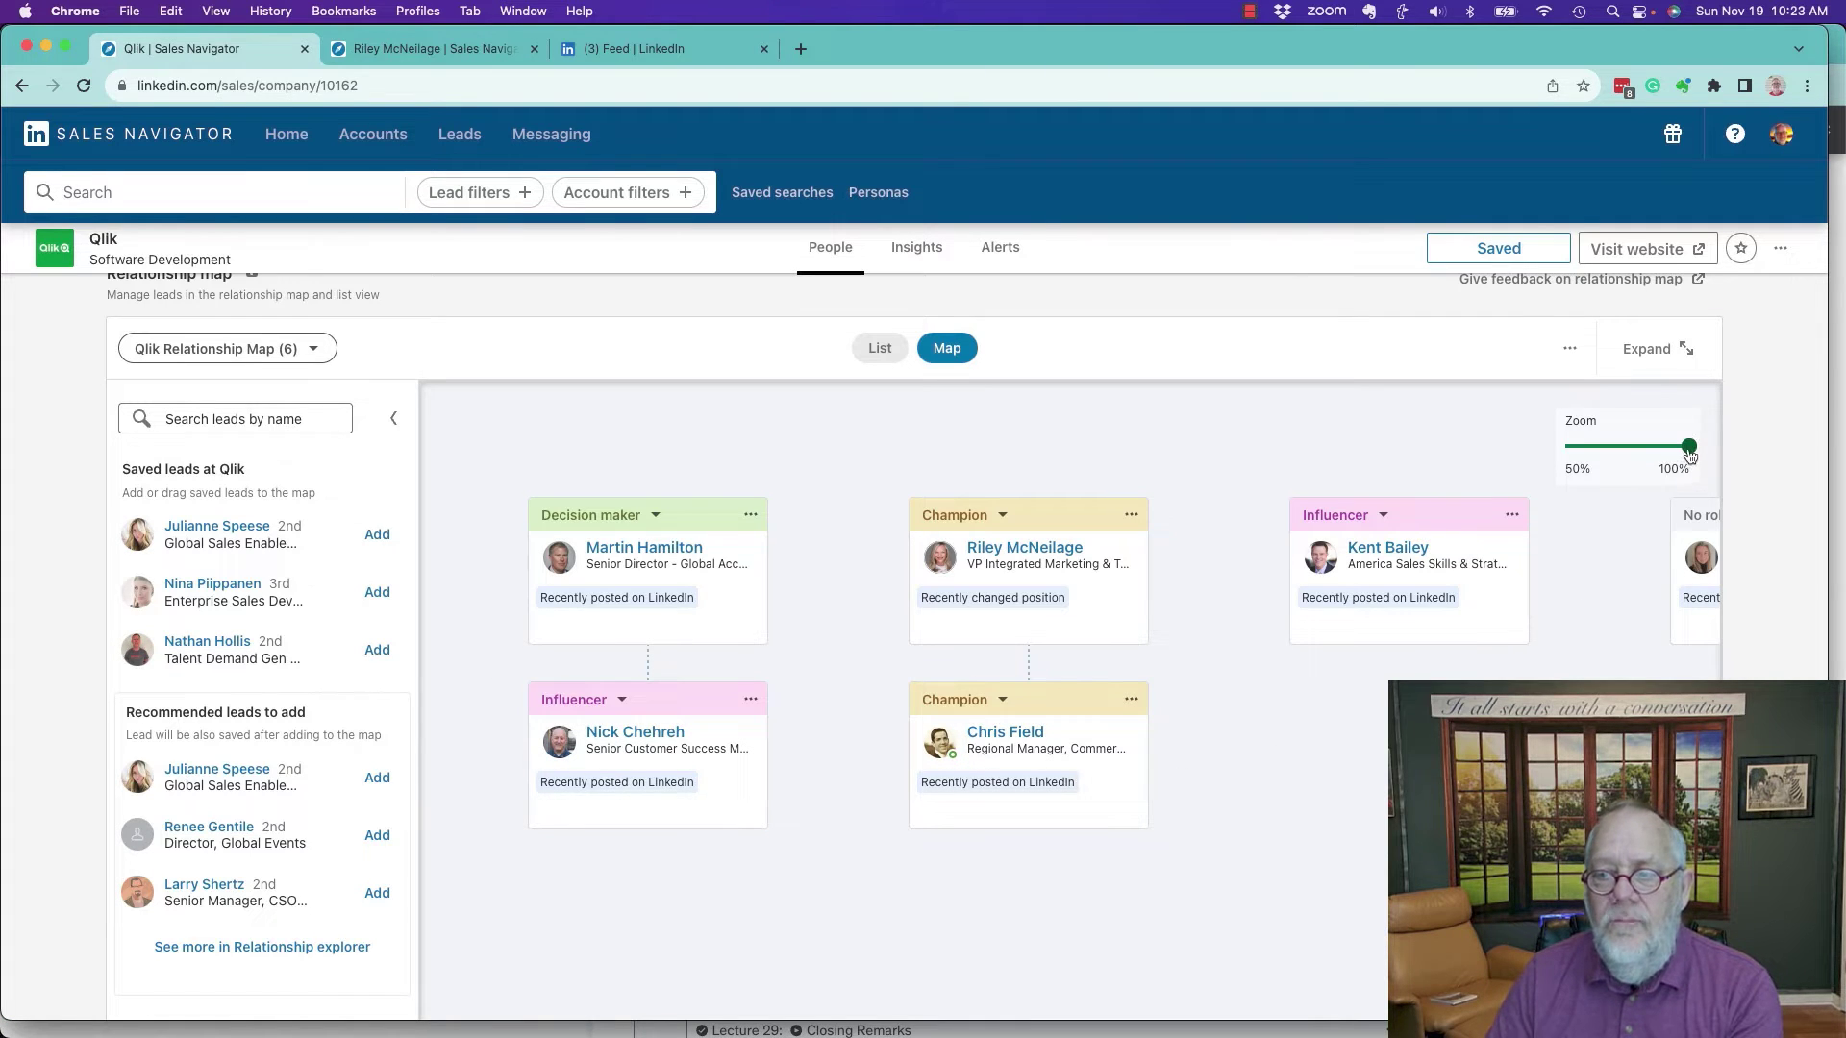
Zoom the map out and back to full size, then expand it full page and close it.
{"action": "left_click_drag", "start_coordinate": [1689, 452], "coordinate": [1617, 456]}
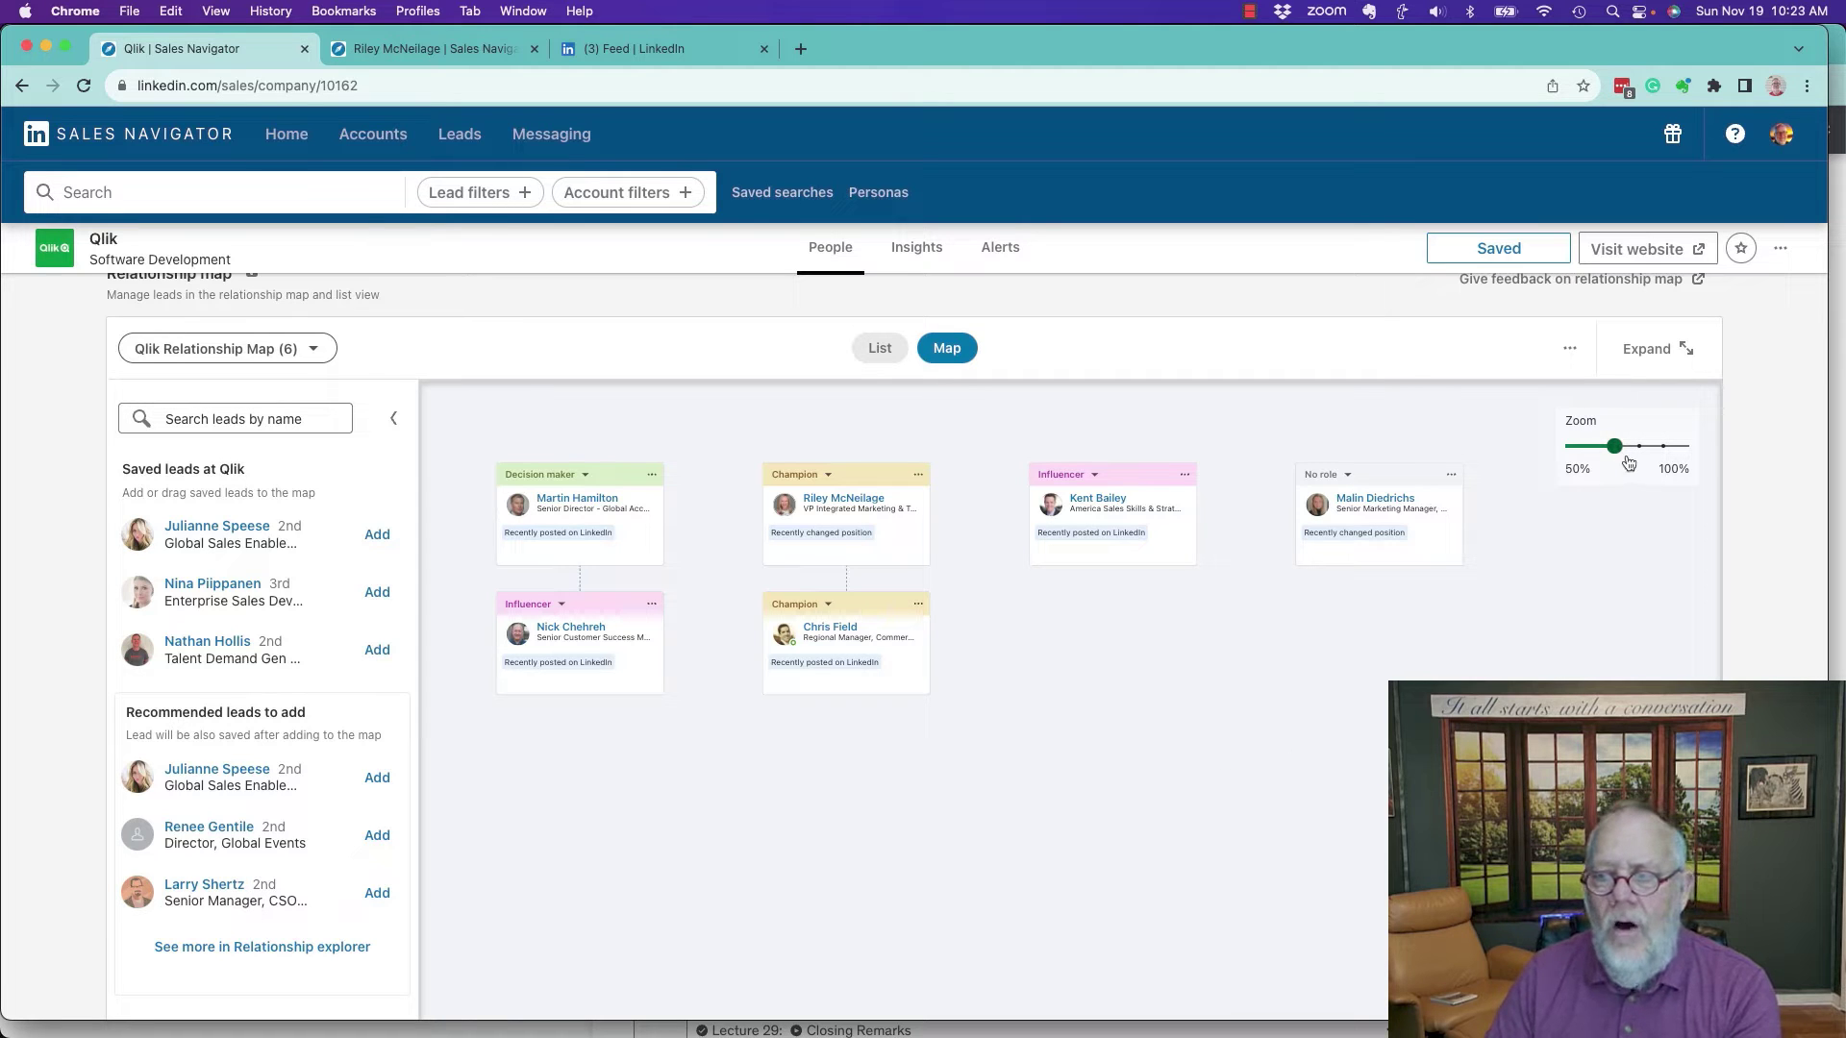
{"action": "left_click_drag", "start_coordinate": [1617, 450], "coordinate": [1690, 446]}
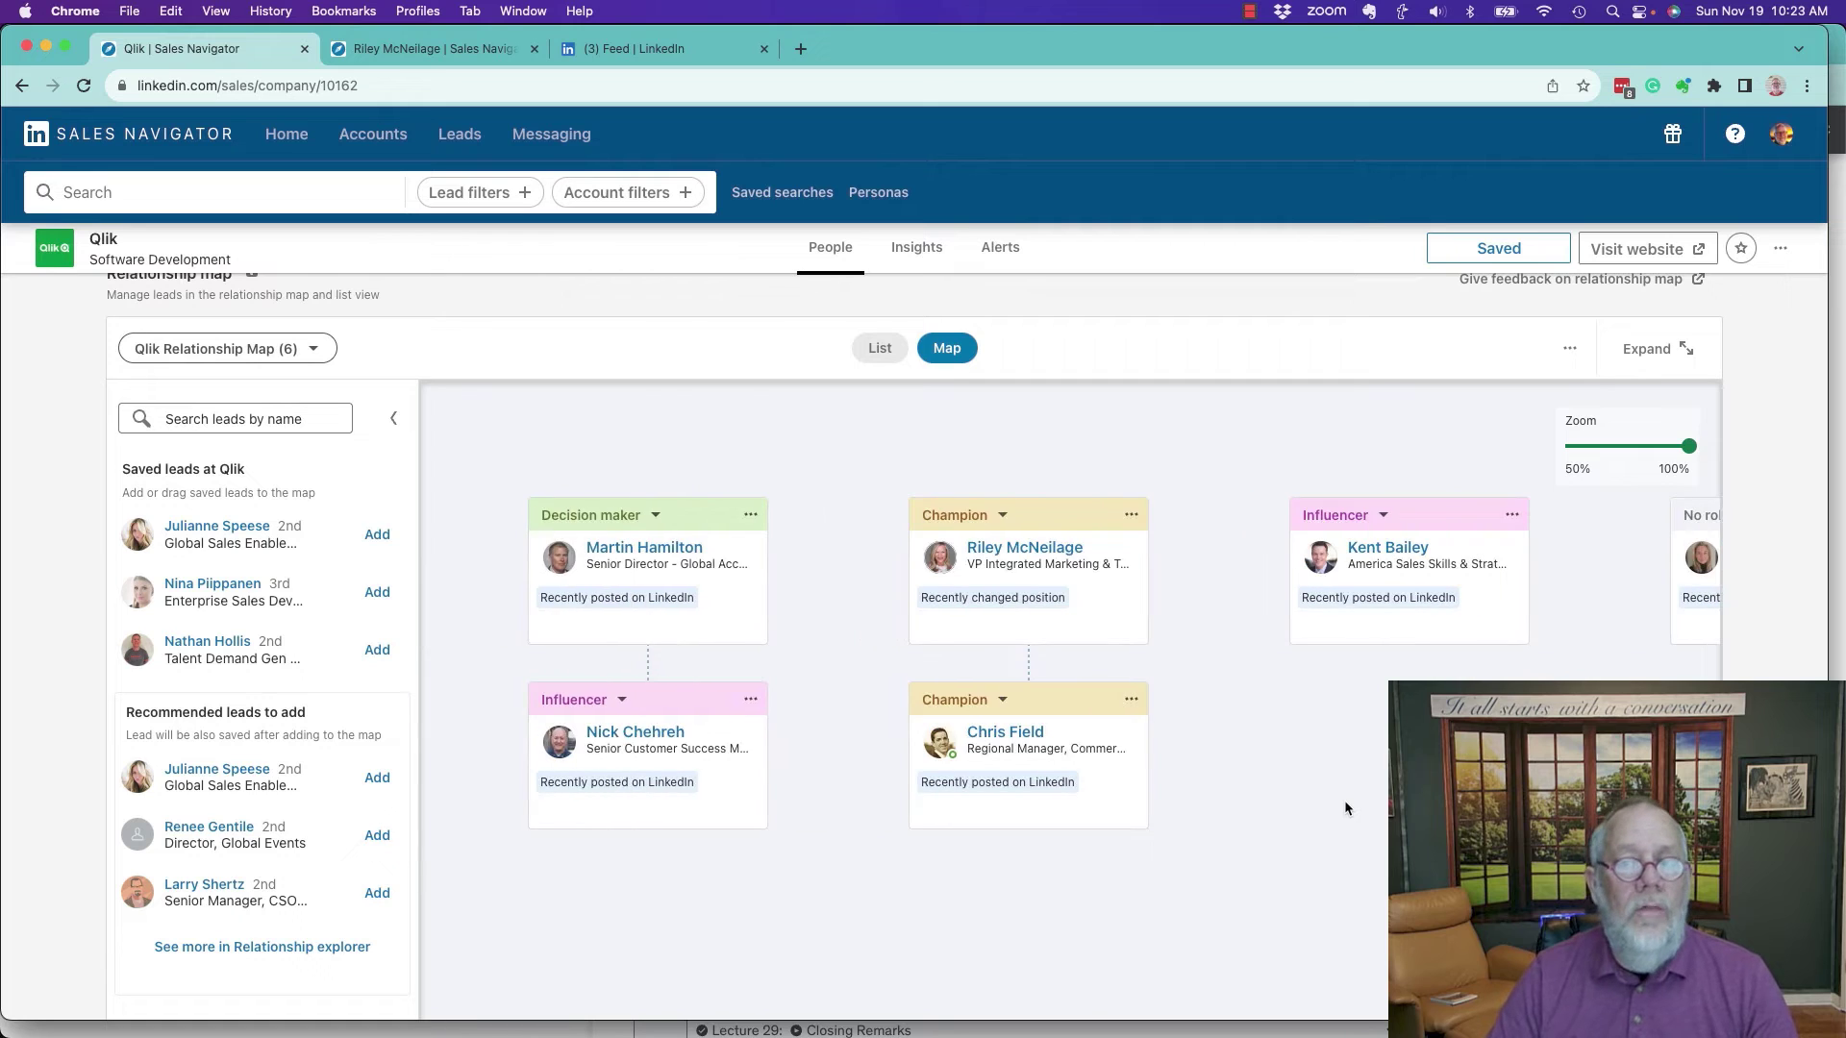
{"action": "left_click", "coordinate": [1679, 352]}
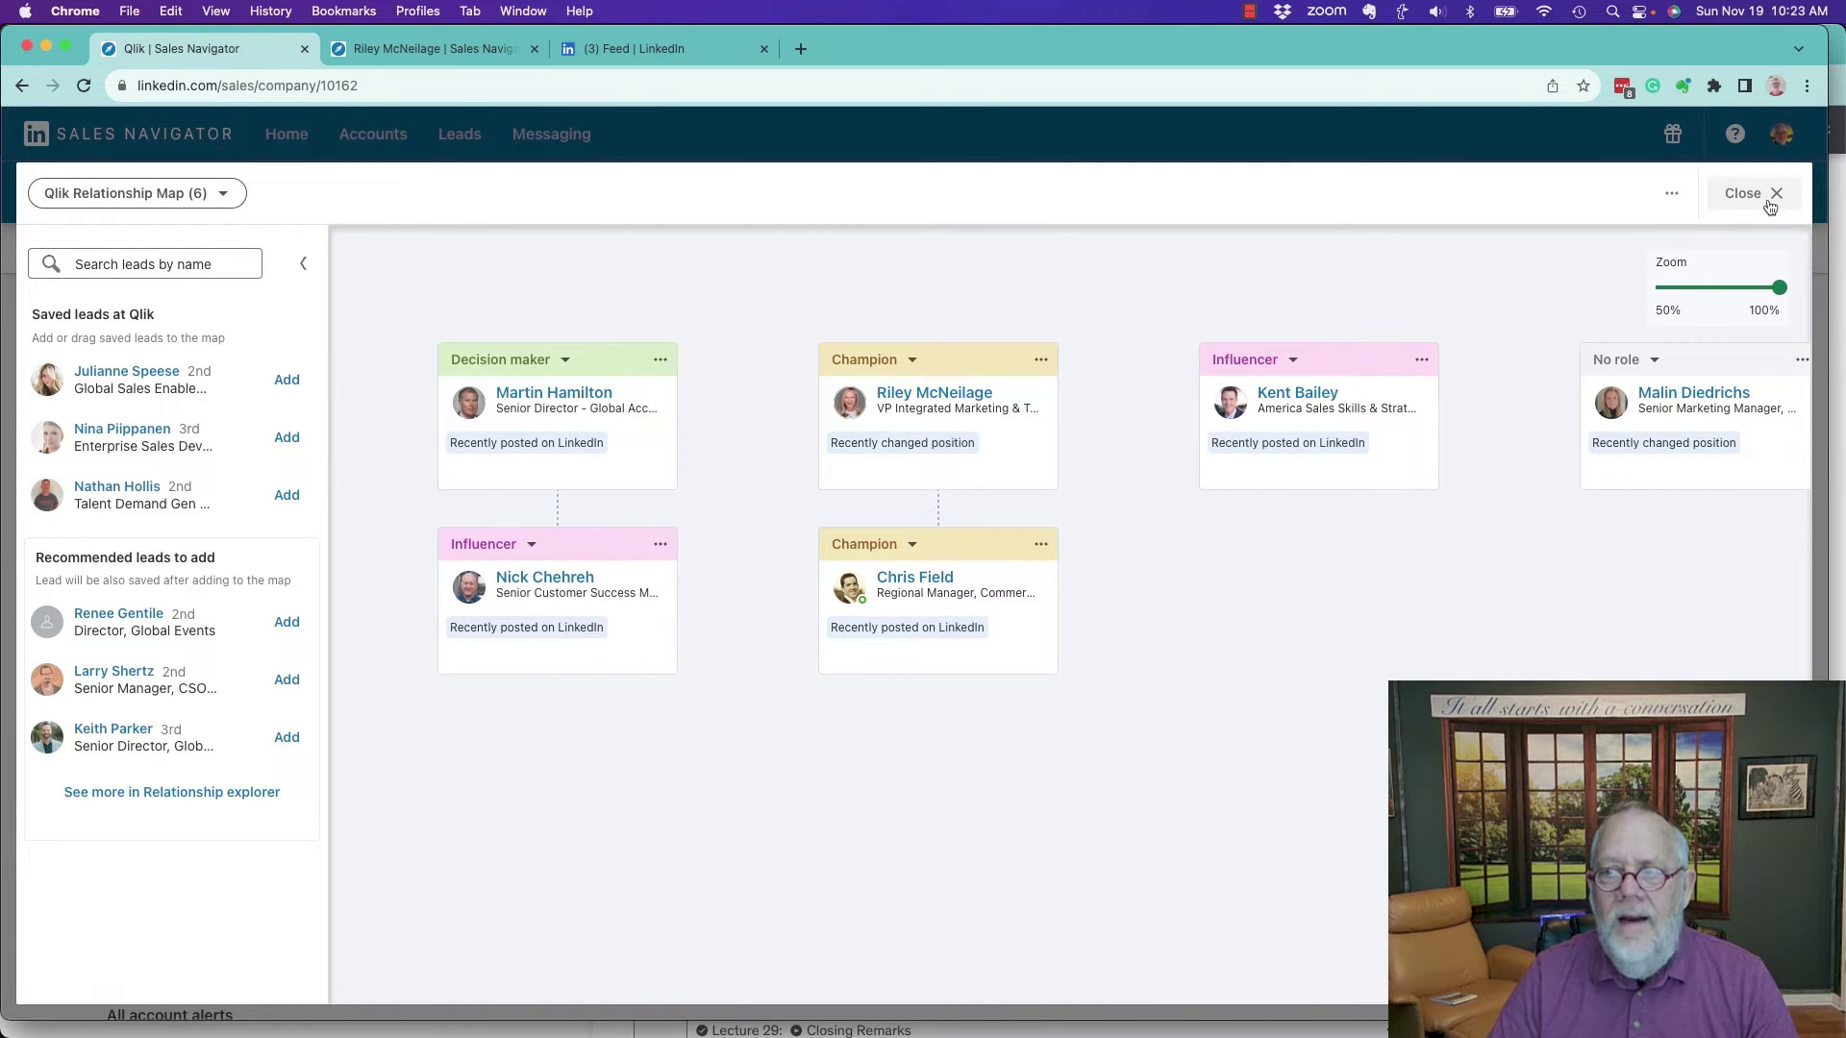
{"action": "left_click", "coordinate": [1769, 206]}
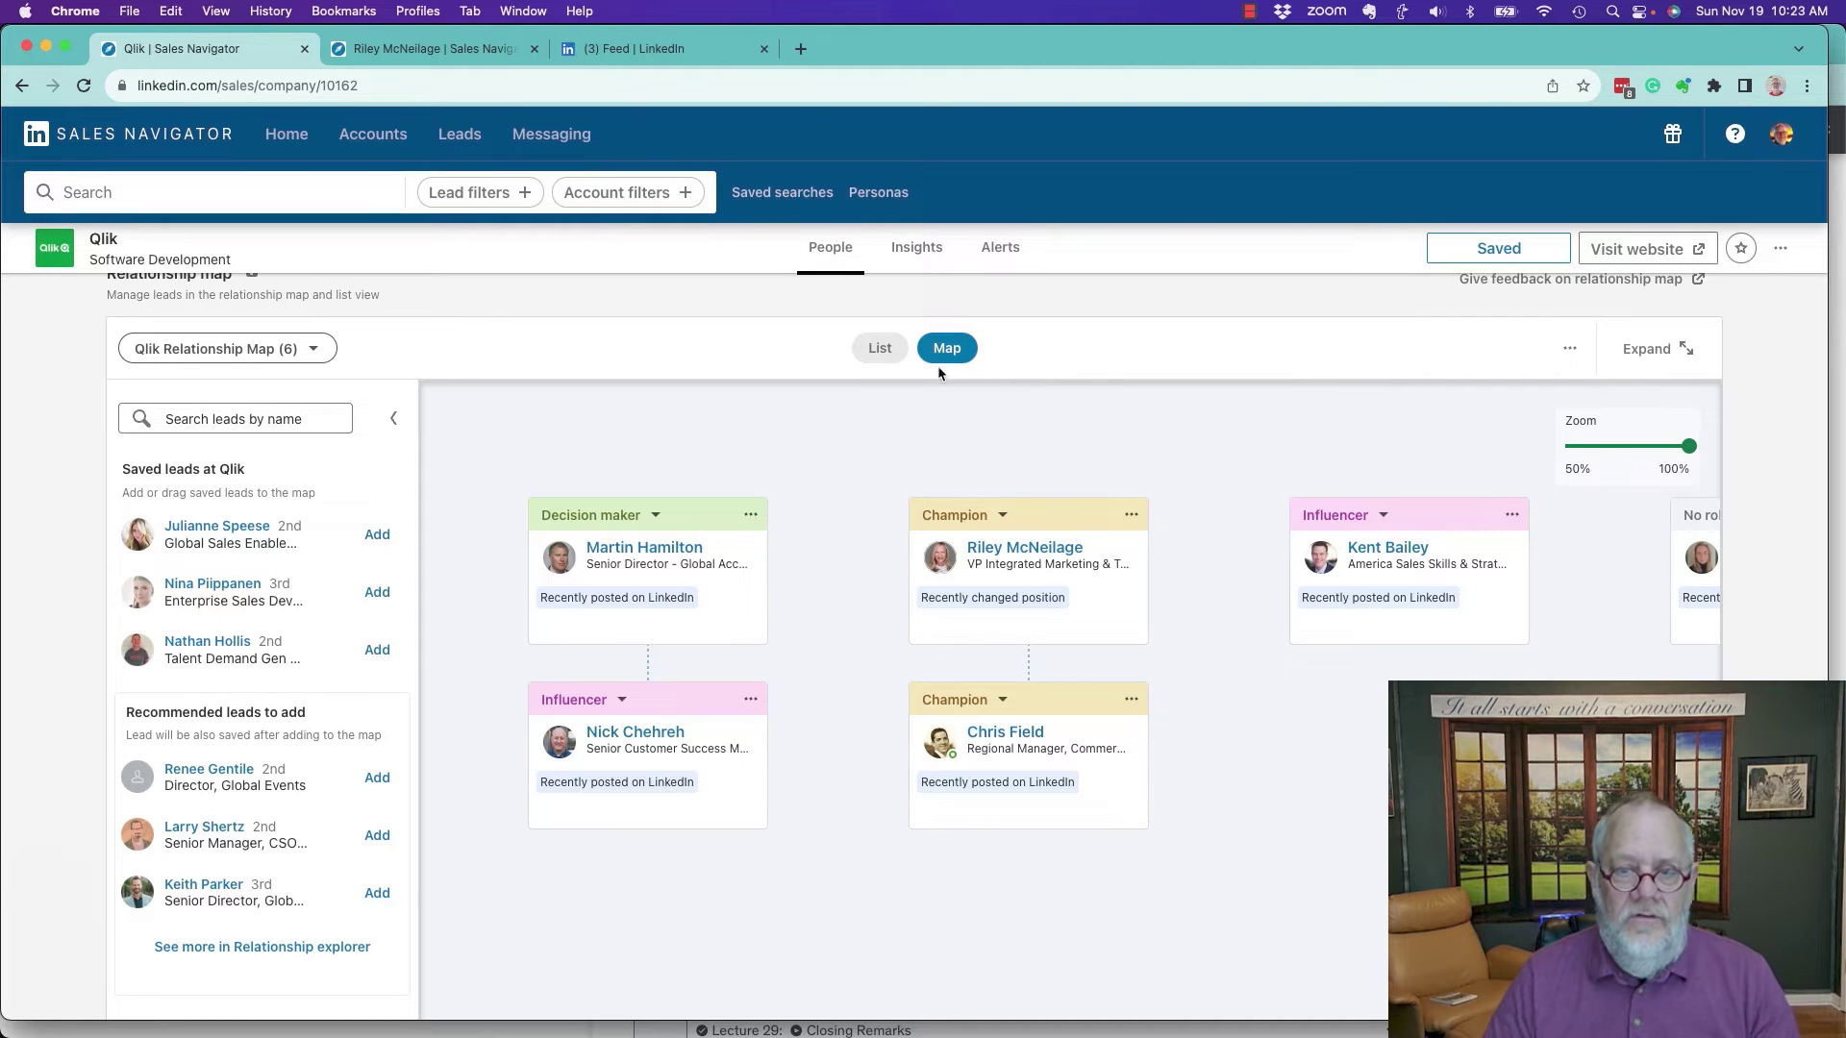
Switch the relationship map to list view and read the column header help tooltips.
{"action": "left_click", "coordinate": [880, 348]}
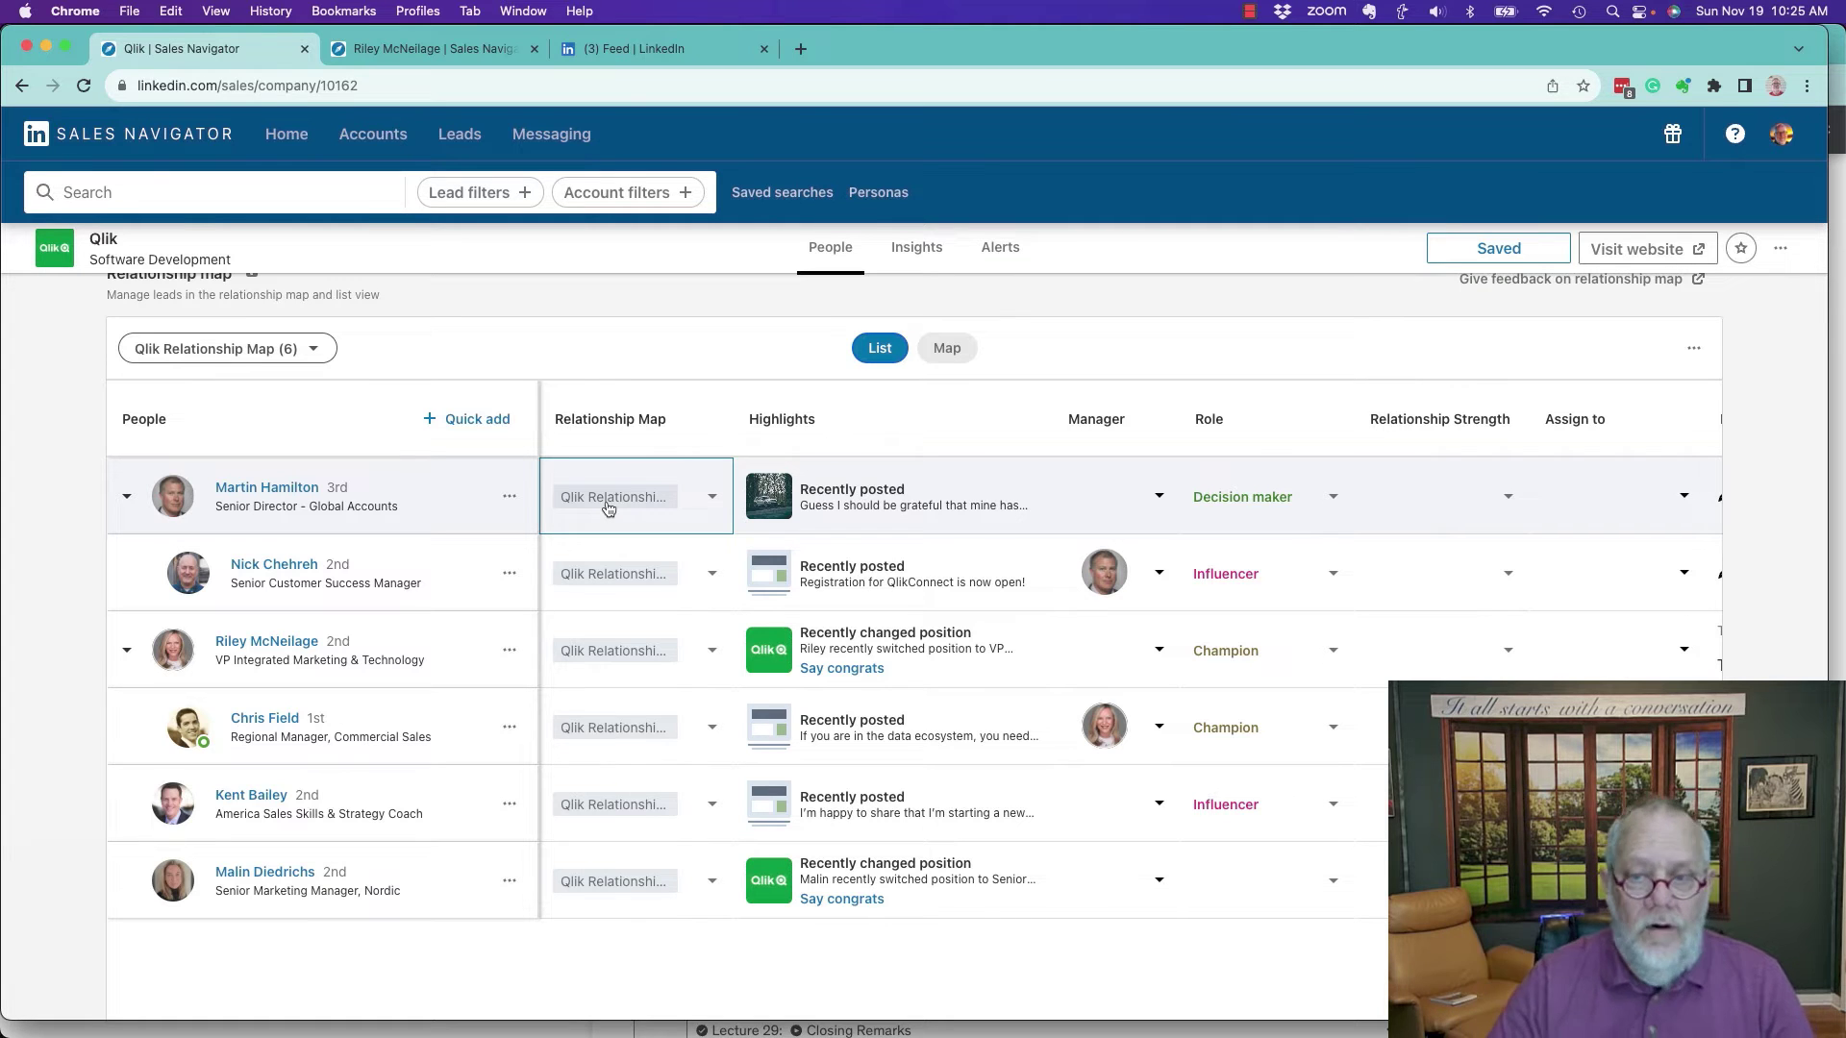
{"action": "mouse_move", "coordinate": [807, 417]}
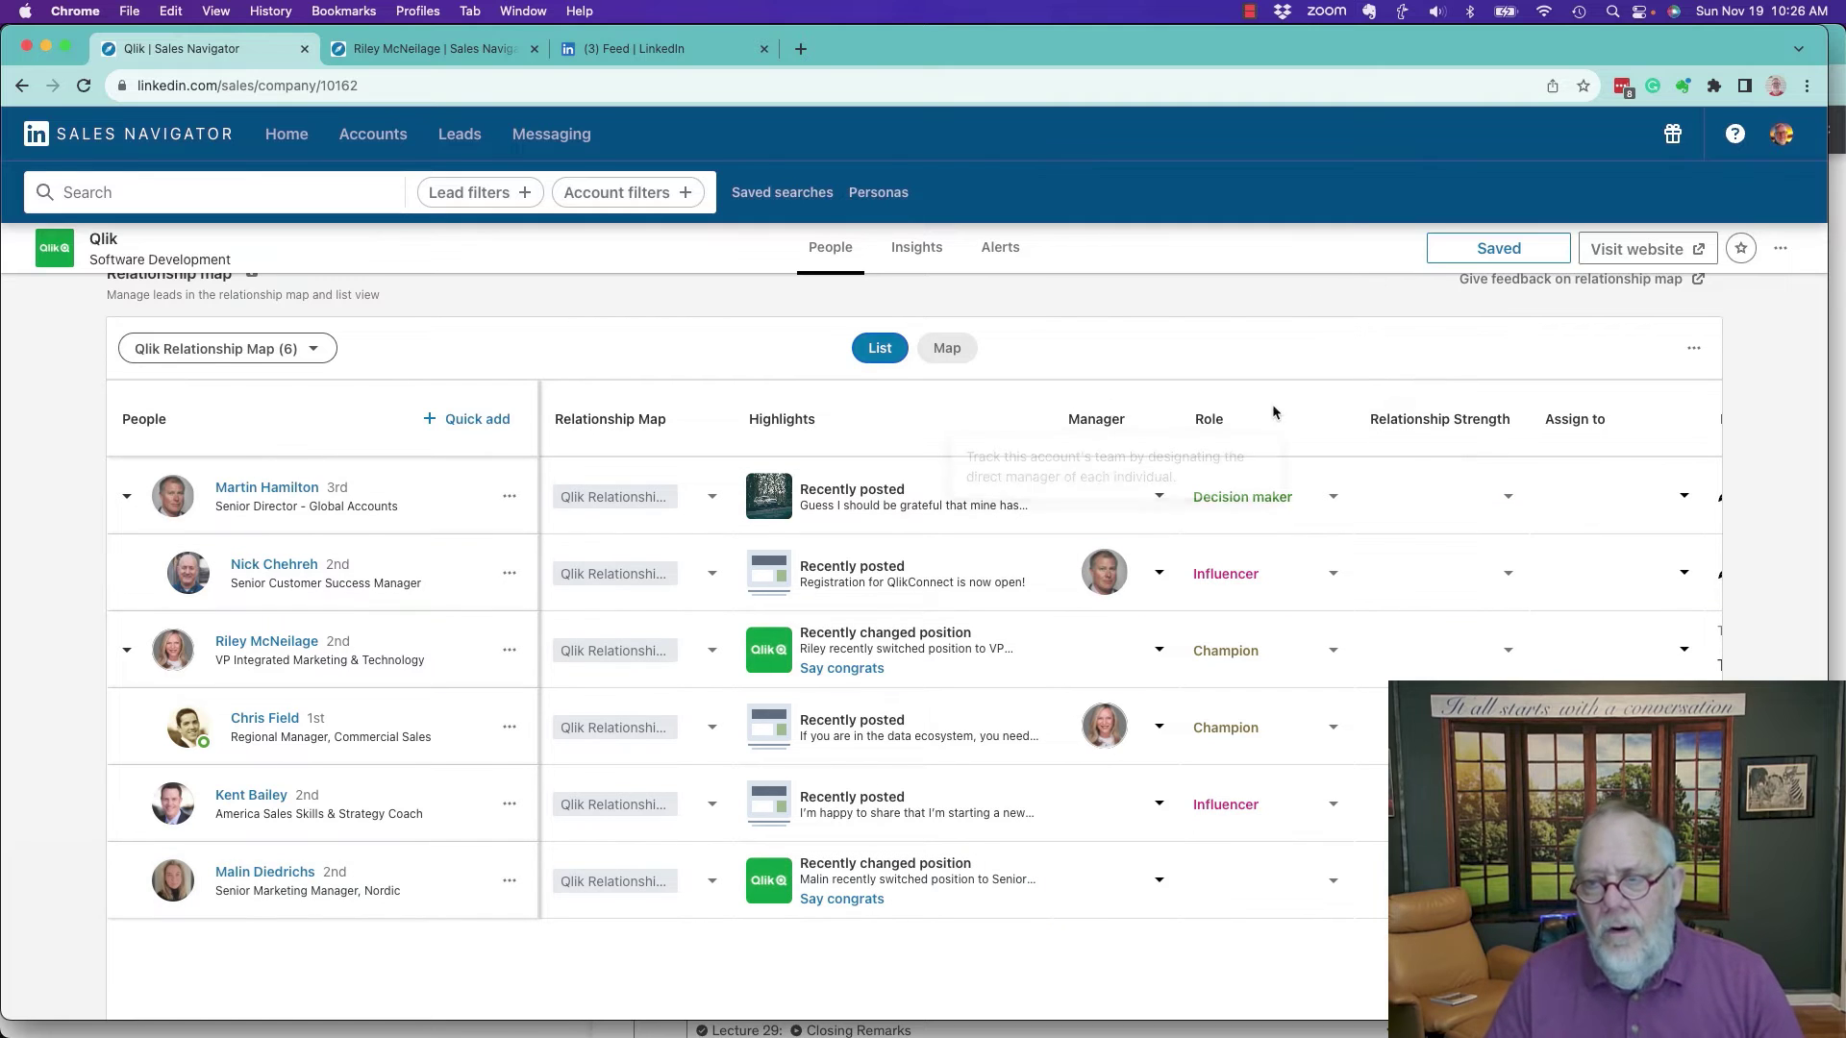
{"action": "mouse_move", "coordinate": [1138, 418]}
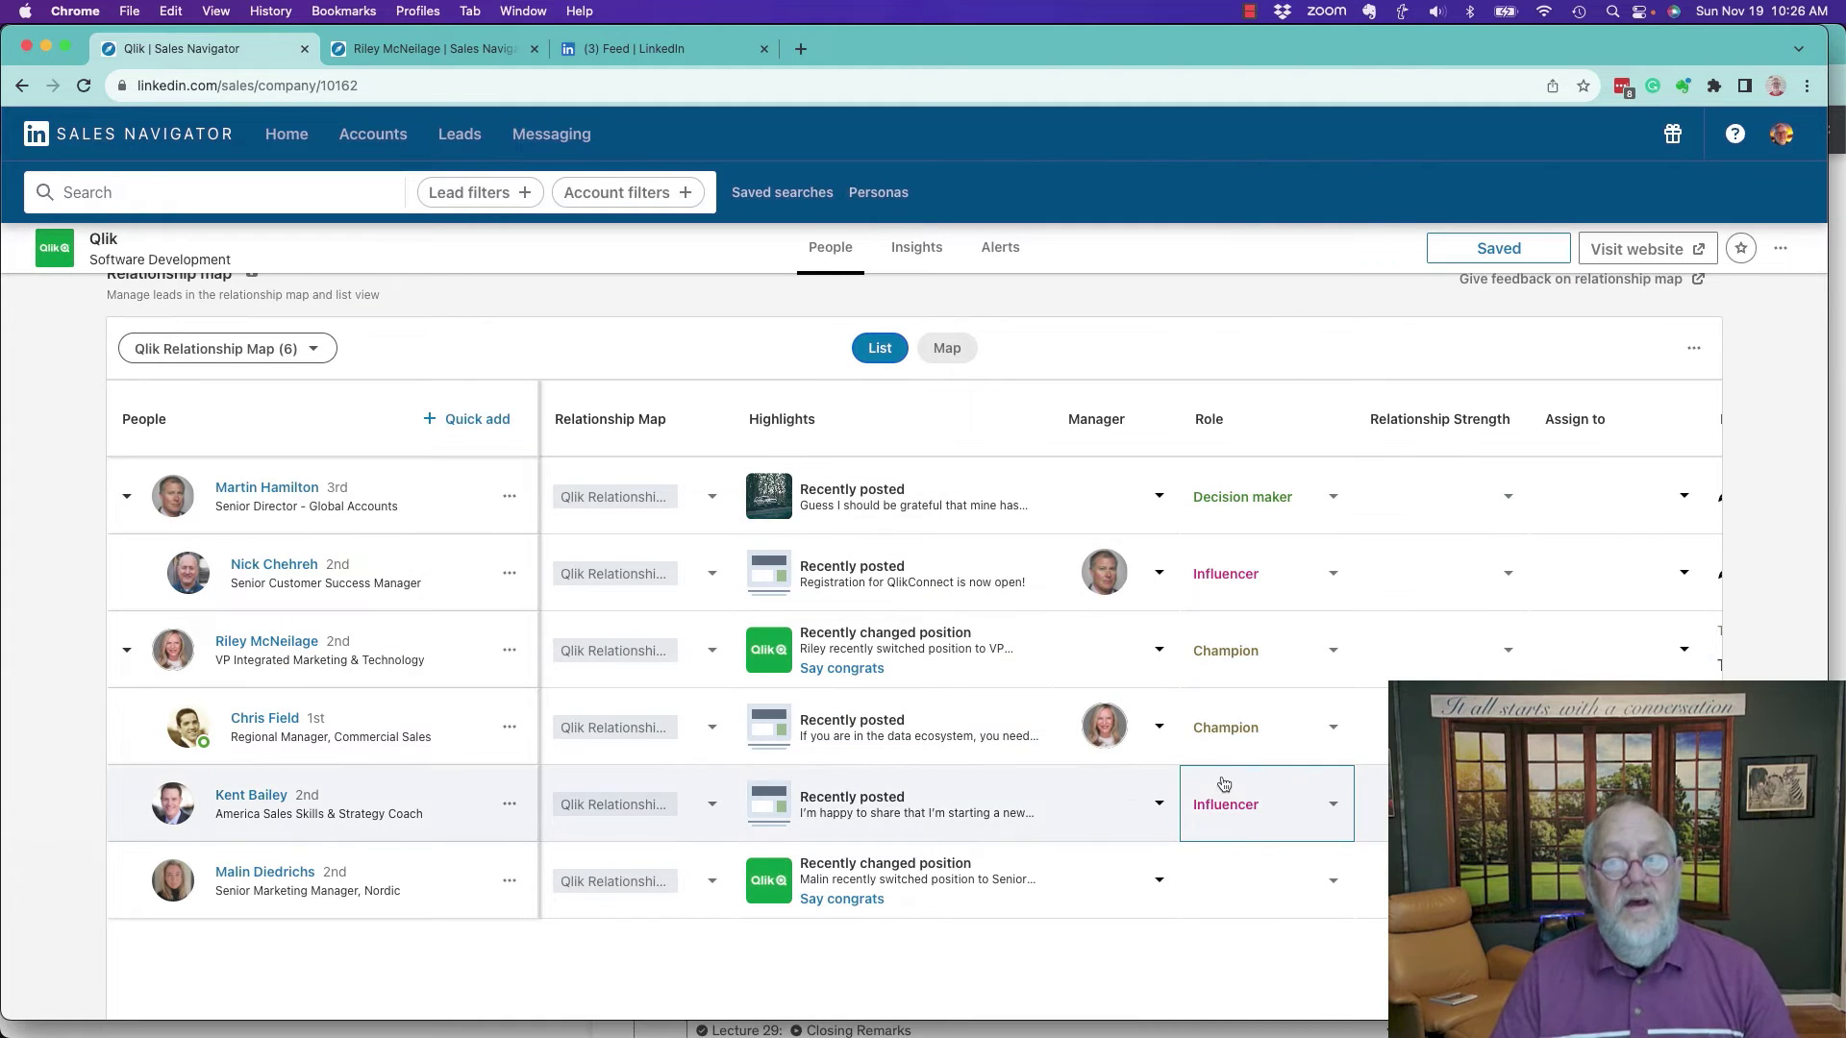
{"action": "mouse_move", "coordinate": [1240, 423]}
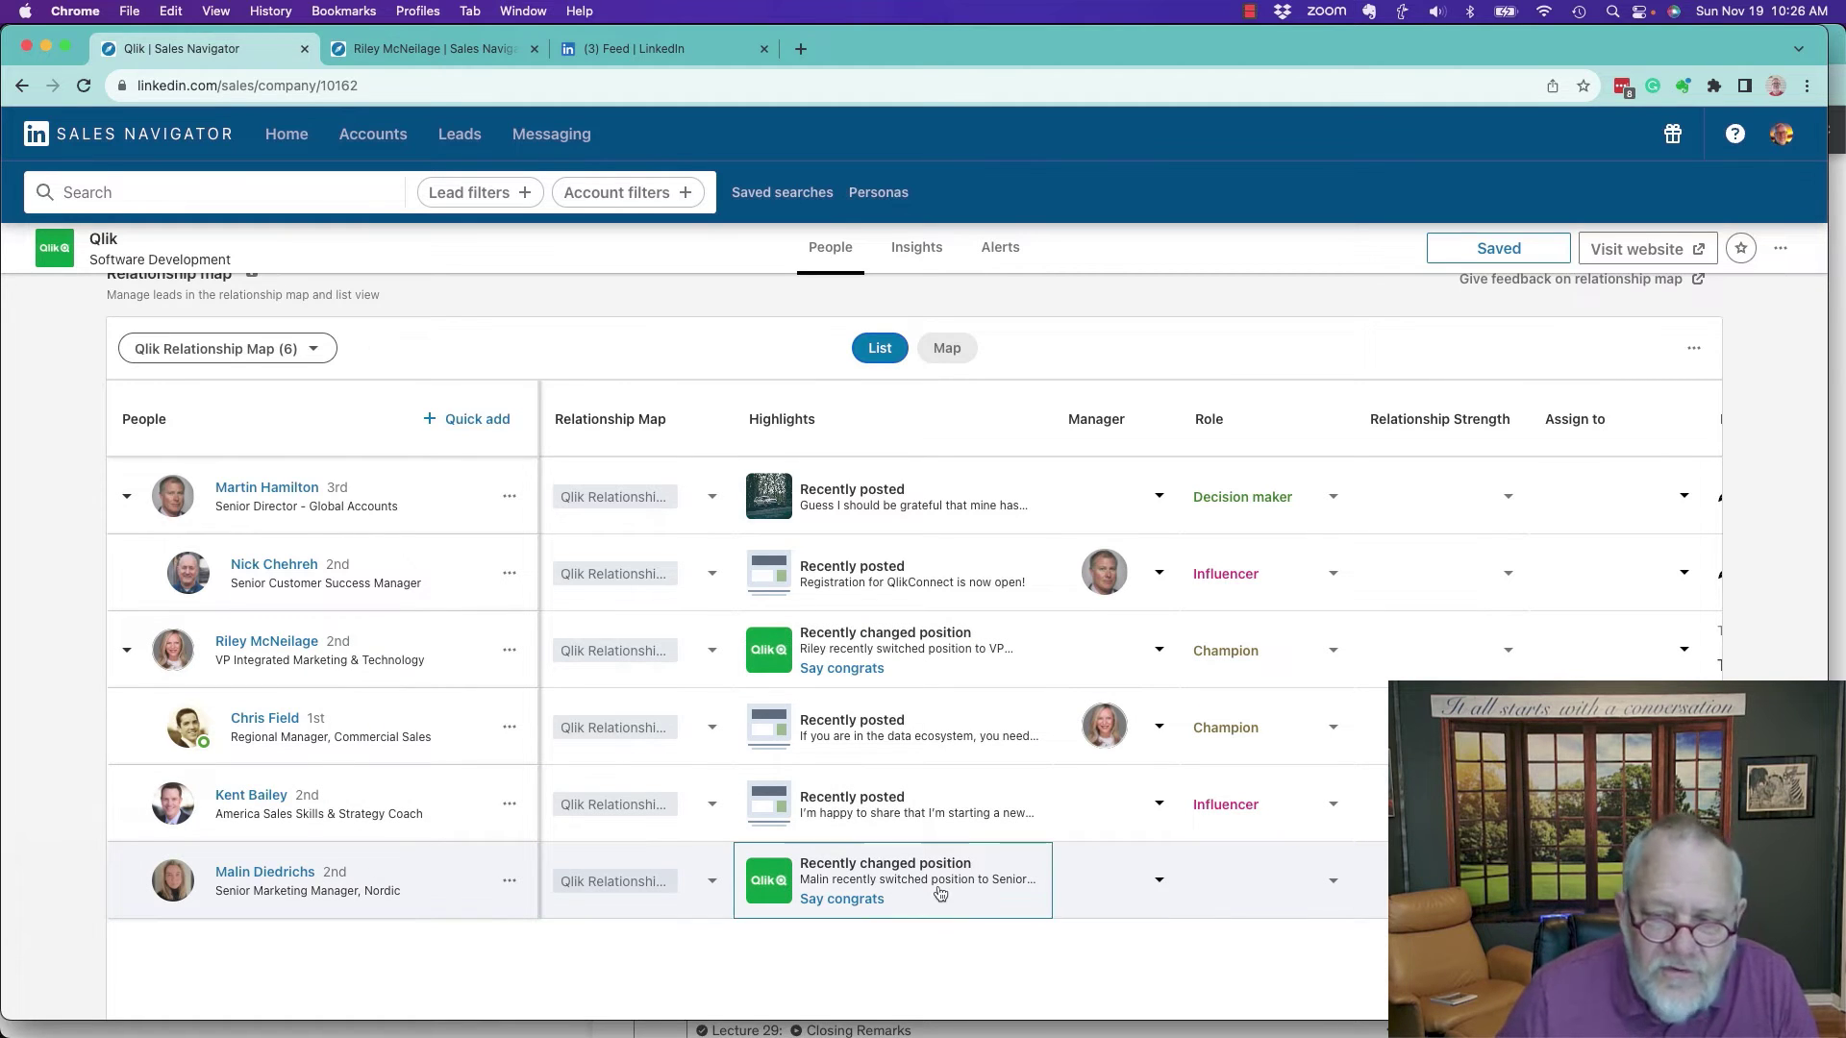
Give the Senior Marketing Manager a role, then open the Senior Director's relationship strength dropdown.
{"action": "left_click", "coordinate": [1331, 883]}
{"action": "scroll", "coordinate": [1324, 883], "scroll_direction": "down", "scroll_amount": 3}
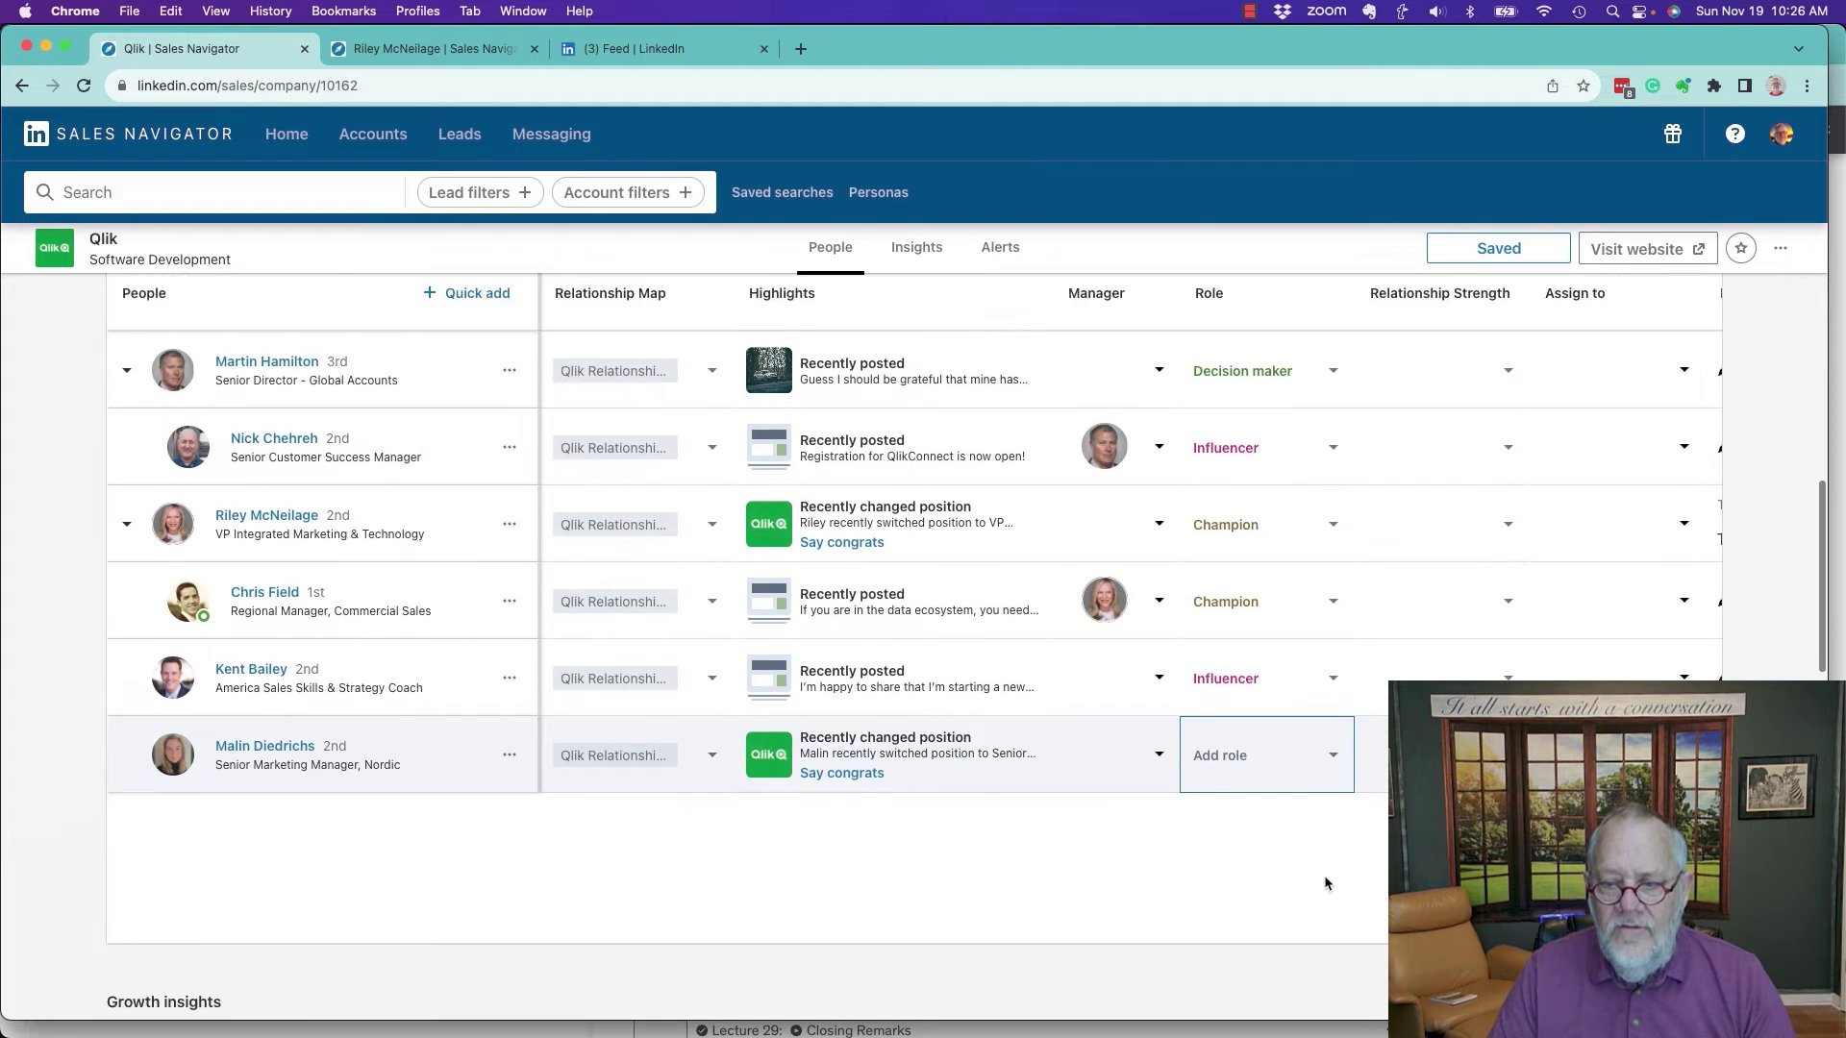
{"action": "scroll", "coordinate": [1324, 883], "scroll_direction": "down", "scroll_amount": 2}
{"action": "left_click", "coordinate": [1260, 614]}
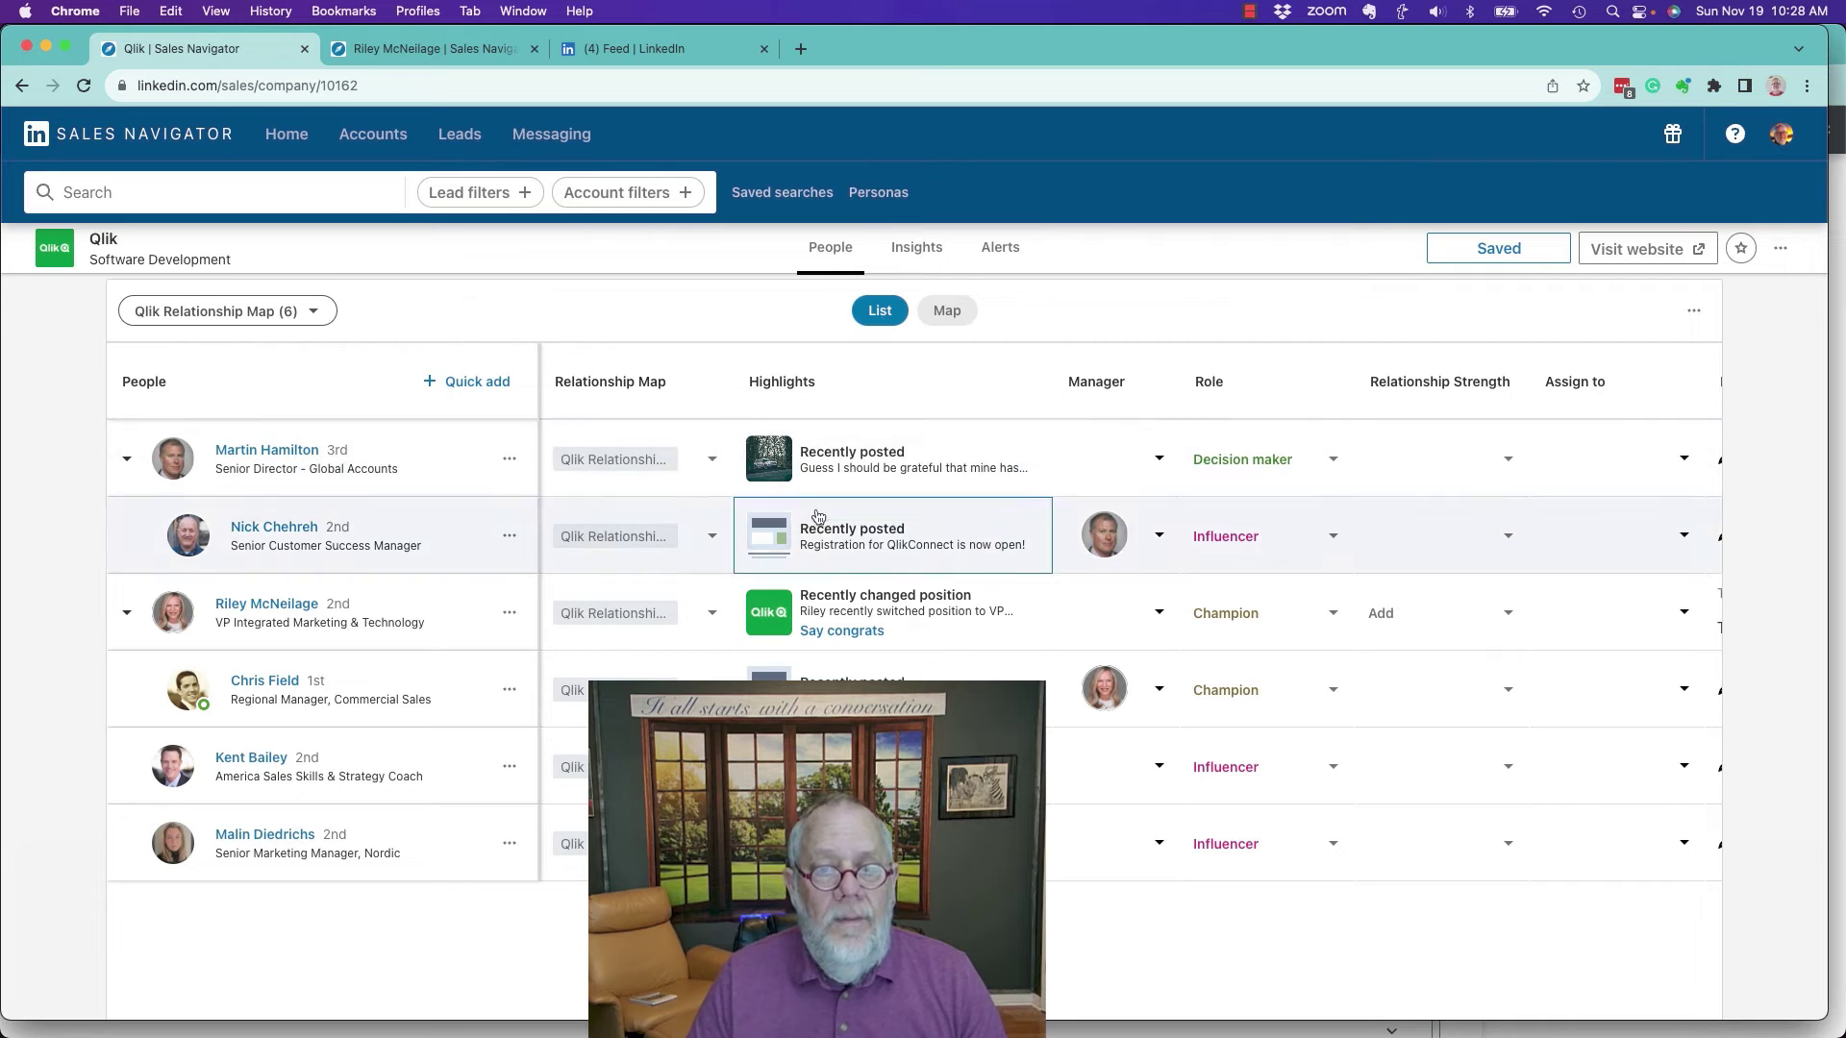
{"action": "mouse_move", "coordinate": [1454, 400]}
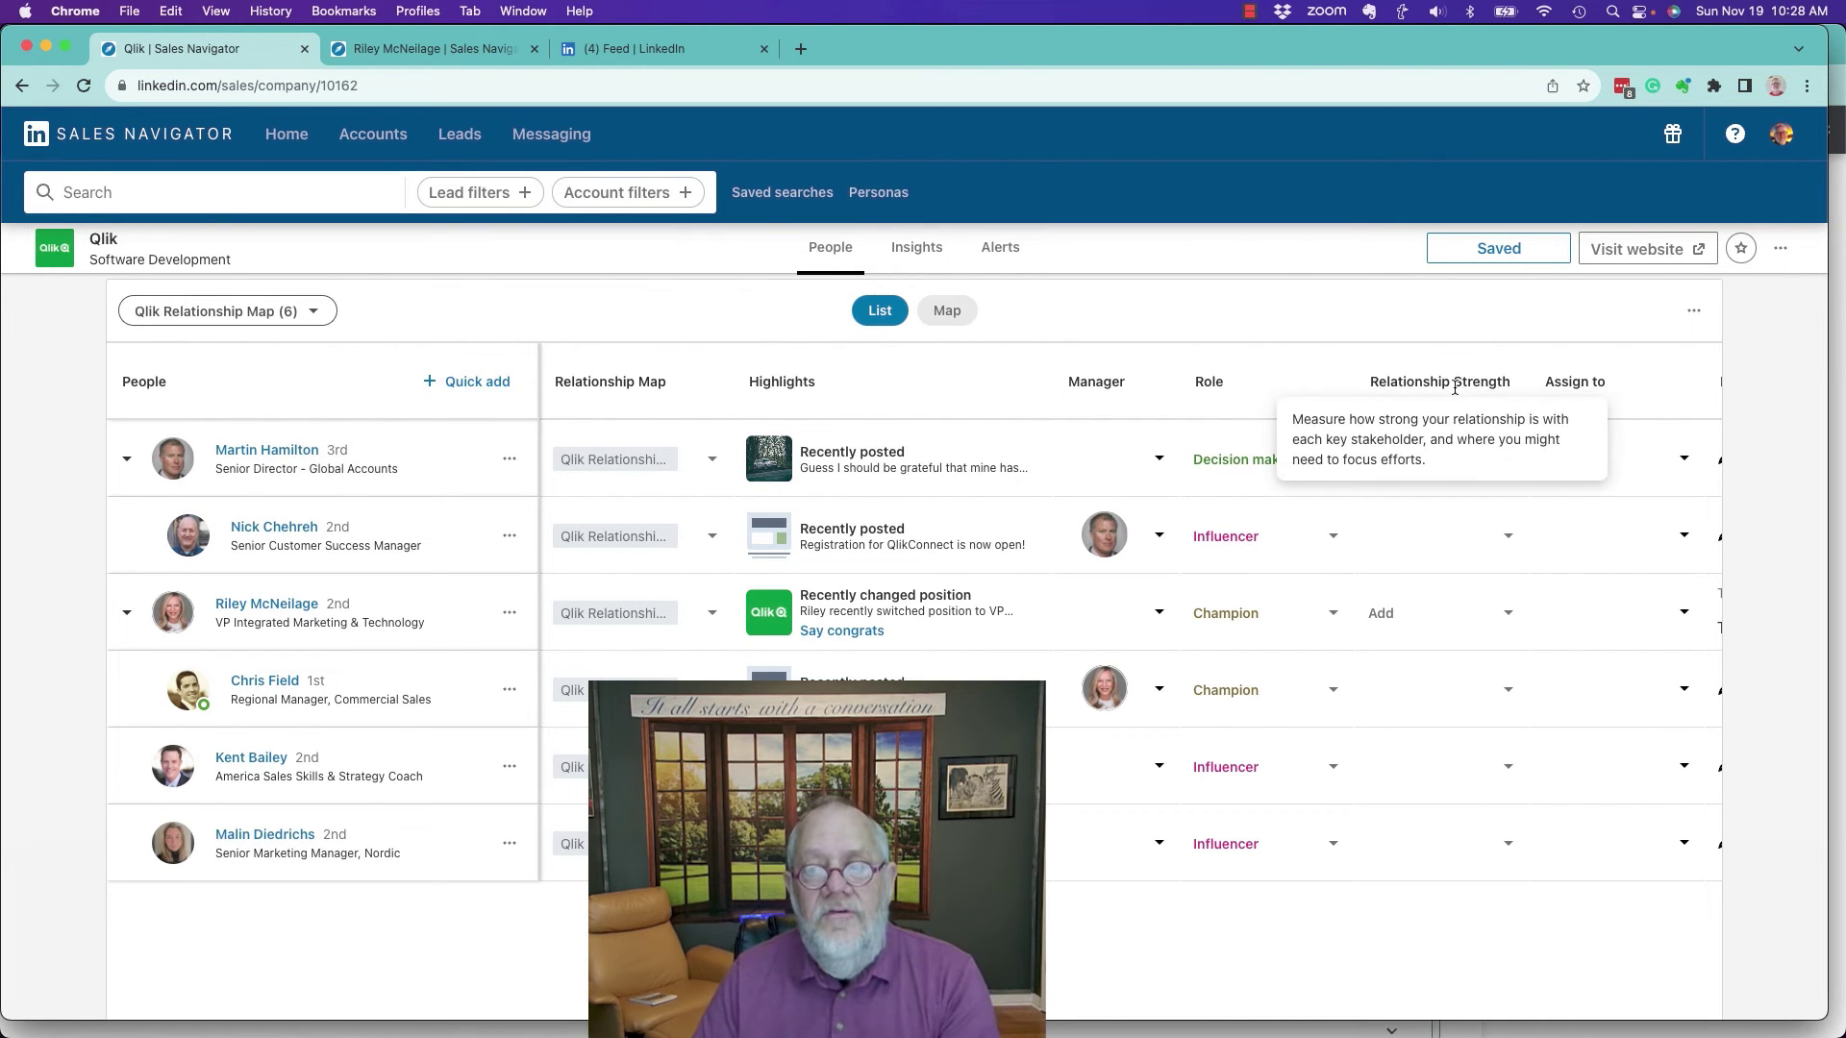
{"action": "left_click", "coordinate": [1509, 462]}
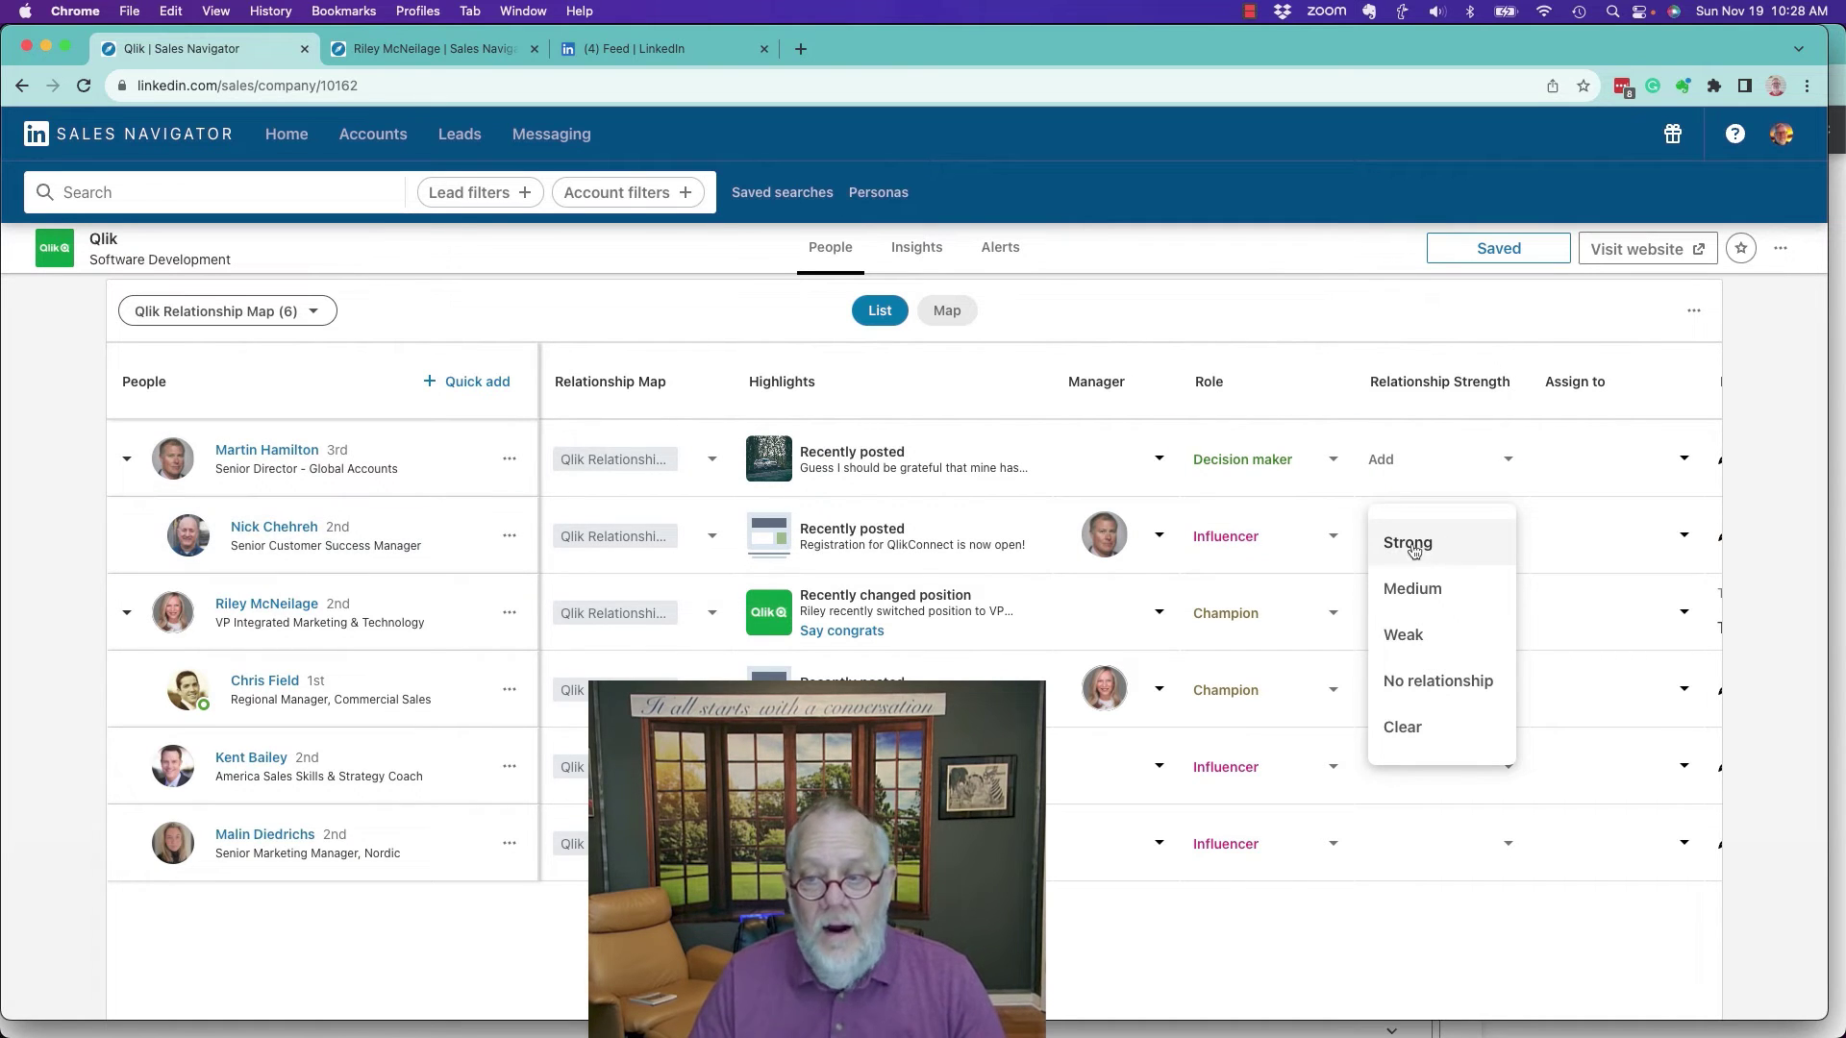
Rate the Senior Director Weak, Customer Success Manager and VP Medium, Regional Manager Strong, sales coach No relationship.
{"action": "left_click", "coordinate": [1411, 643]}
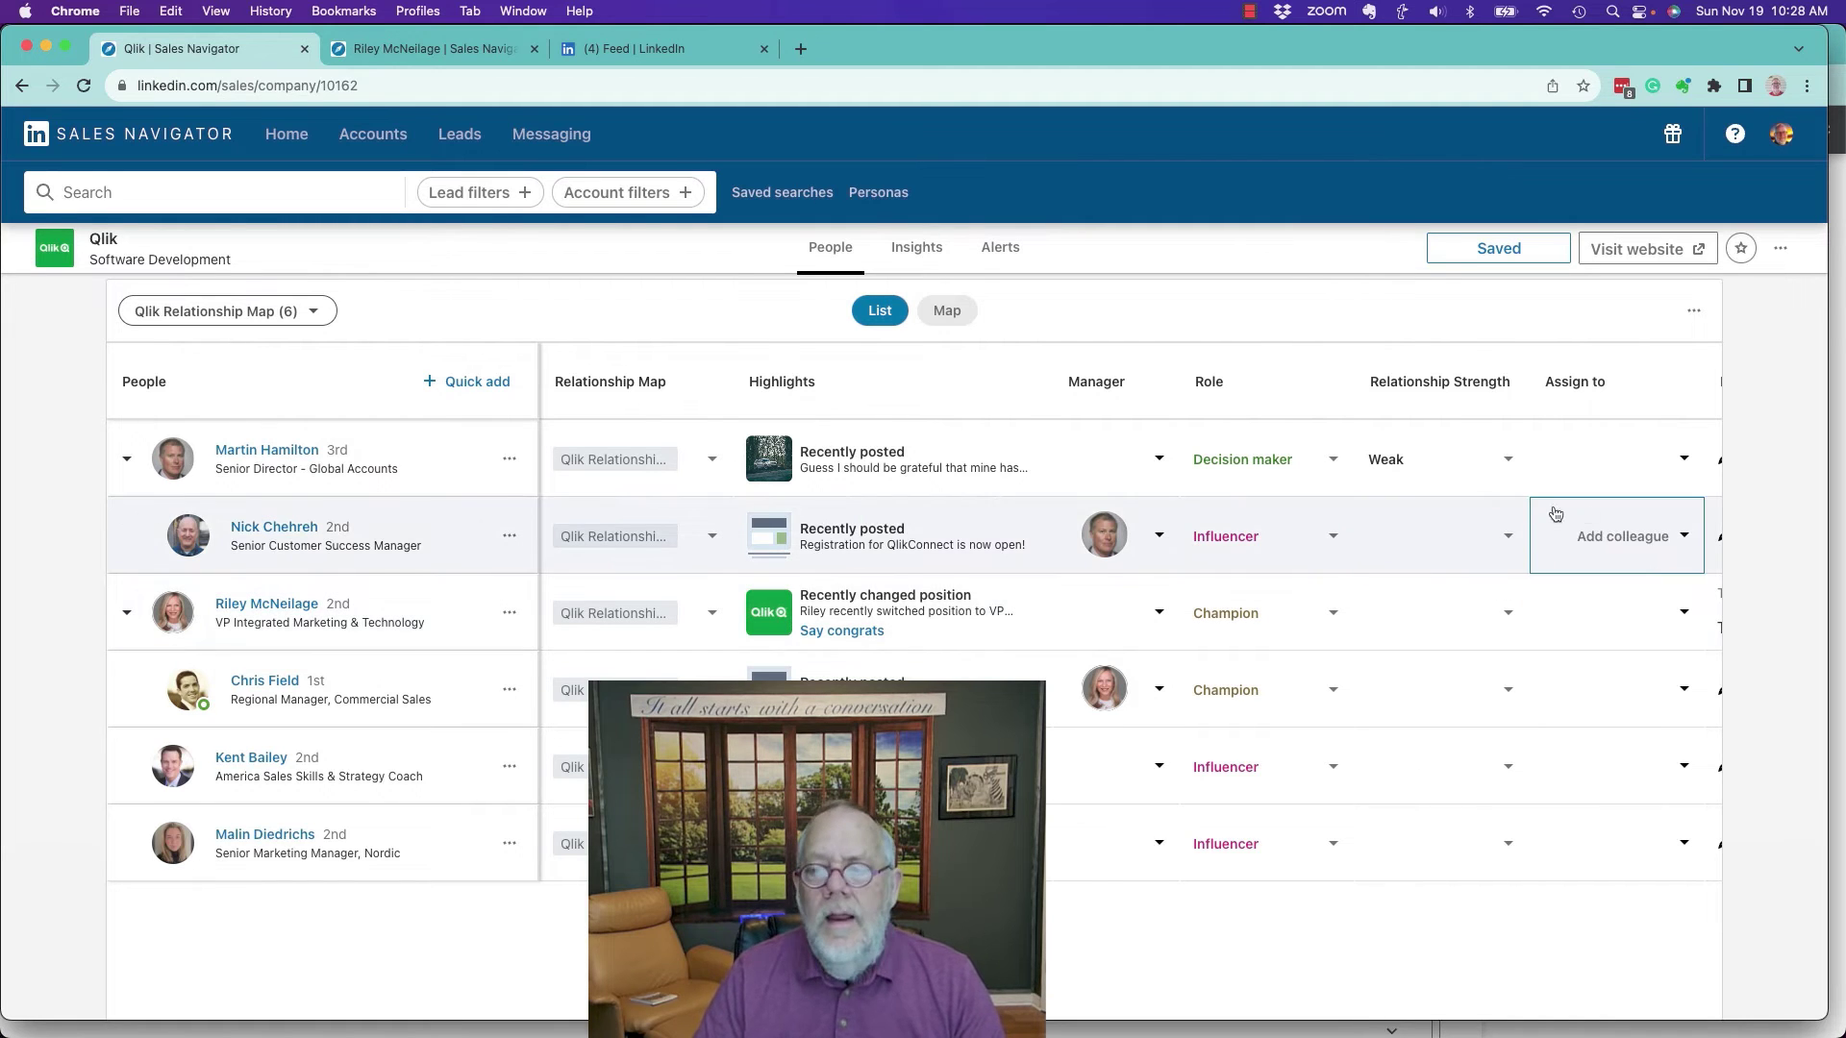
{"action": "left_click", "coordinate": [1496, 539]}
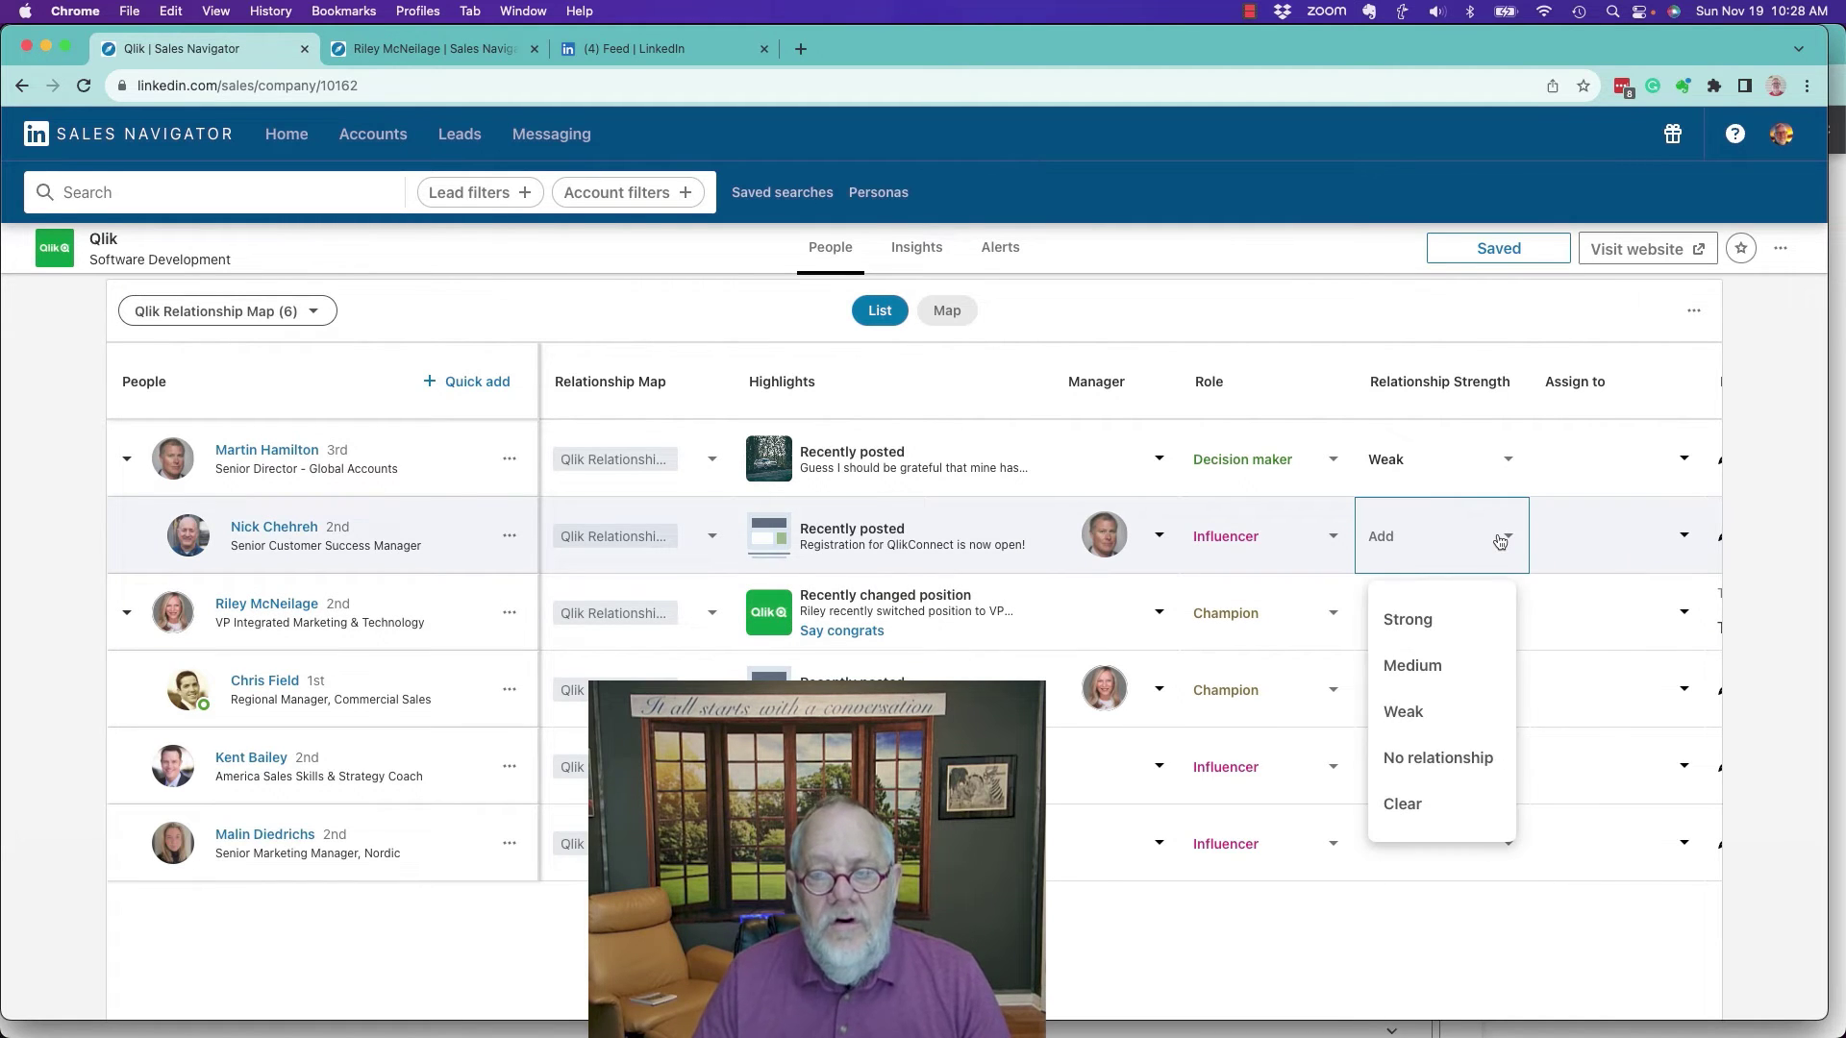
{"action": "left_click", "coordinate": [1421, 669]}
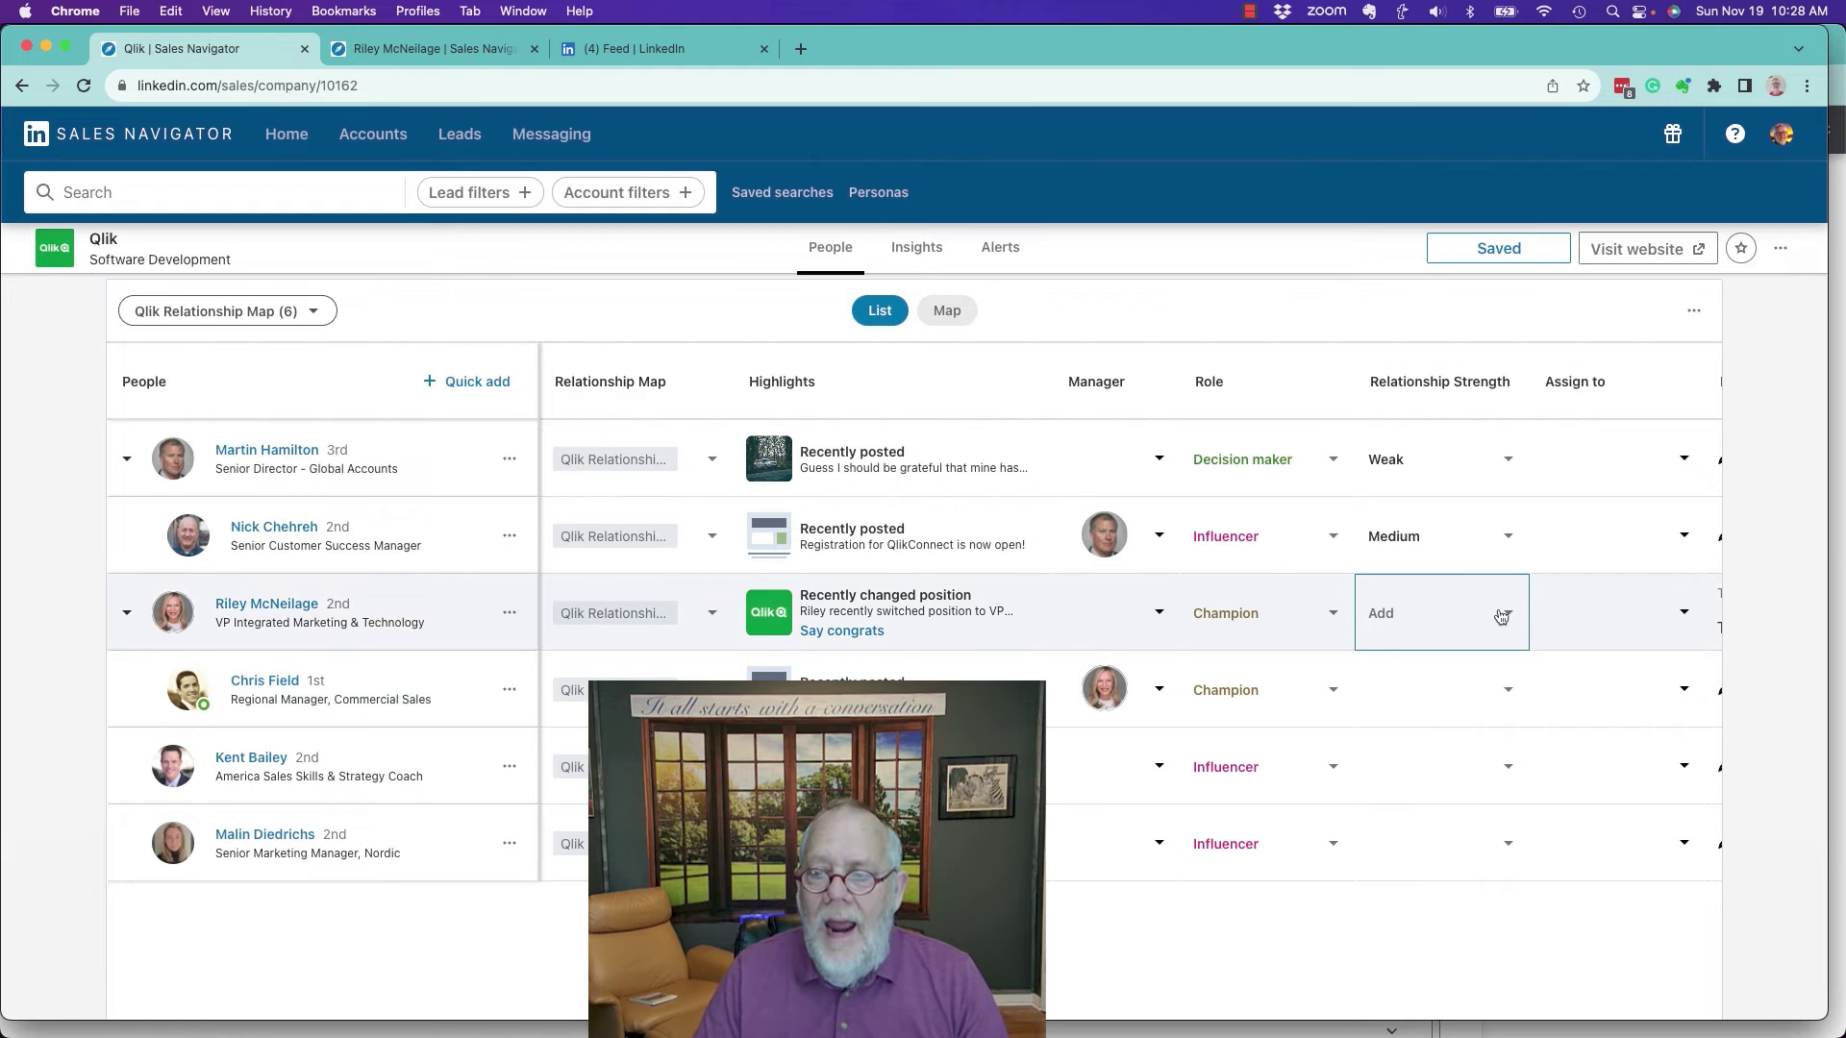
{"action": "left_click", "coordinate": [1510, 616]}
{"action": "left_click", "coordinate": [1420, 744]}
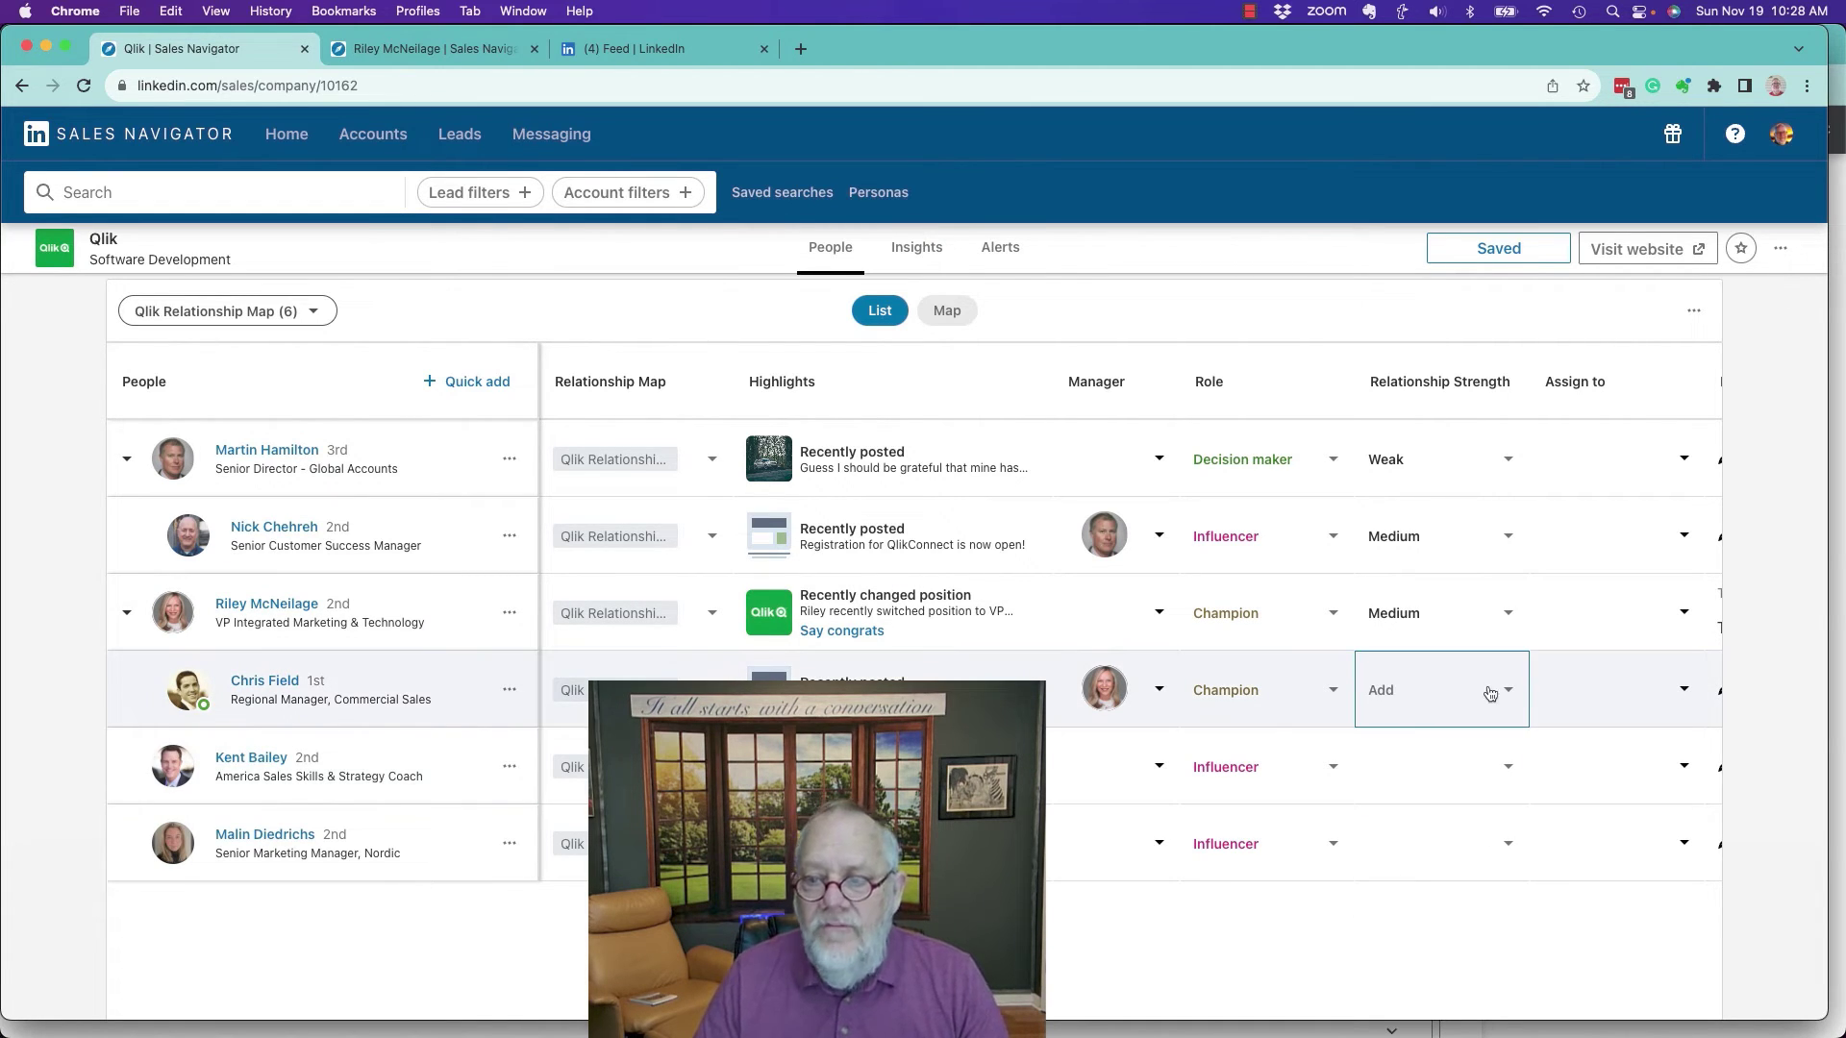
{"action": "left_click", "coordinate": [1493, 692]}
{"action": "left_click", "coordinate": [1410, 775]}
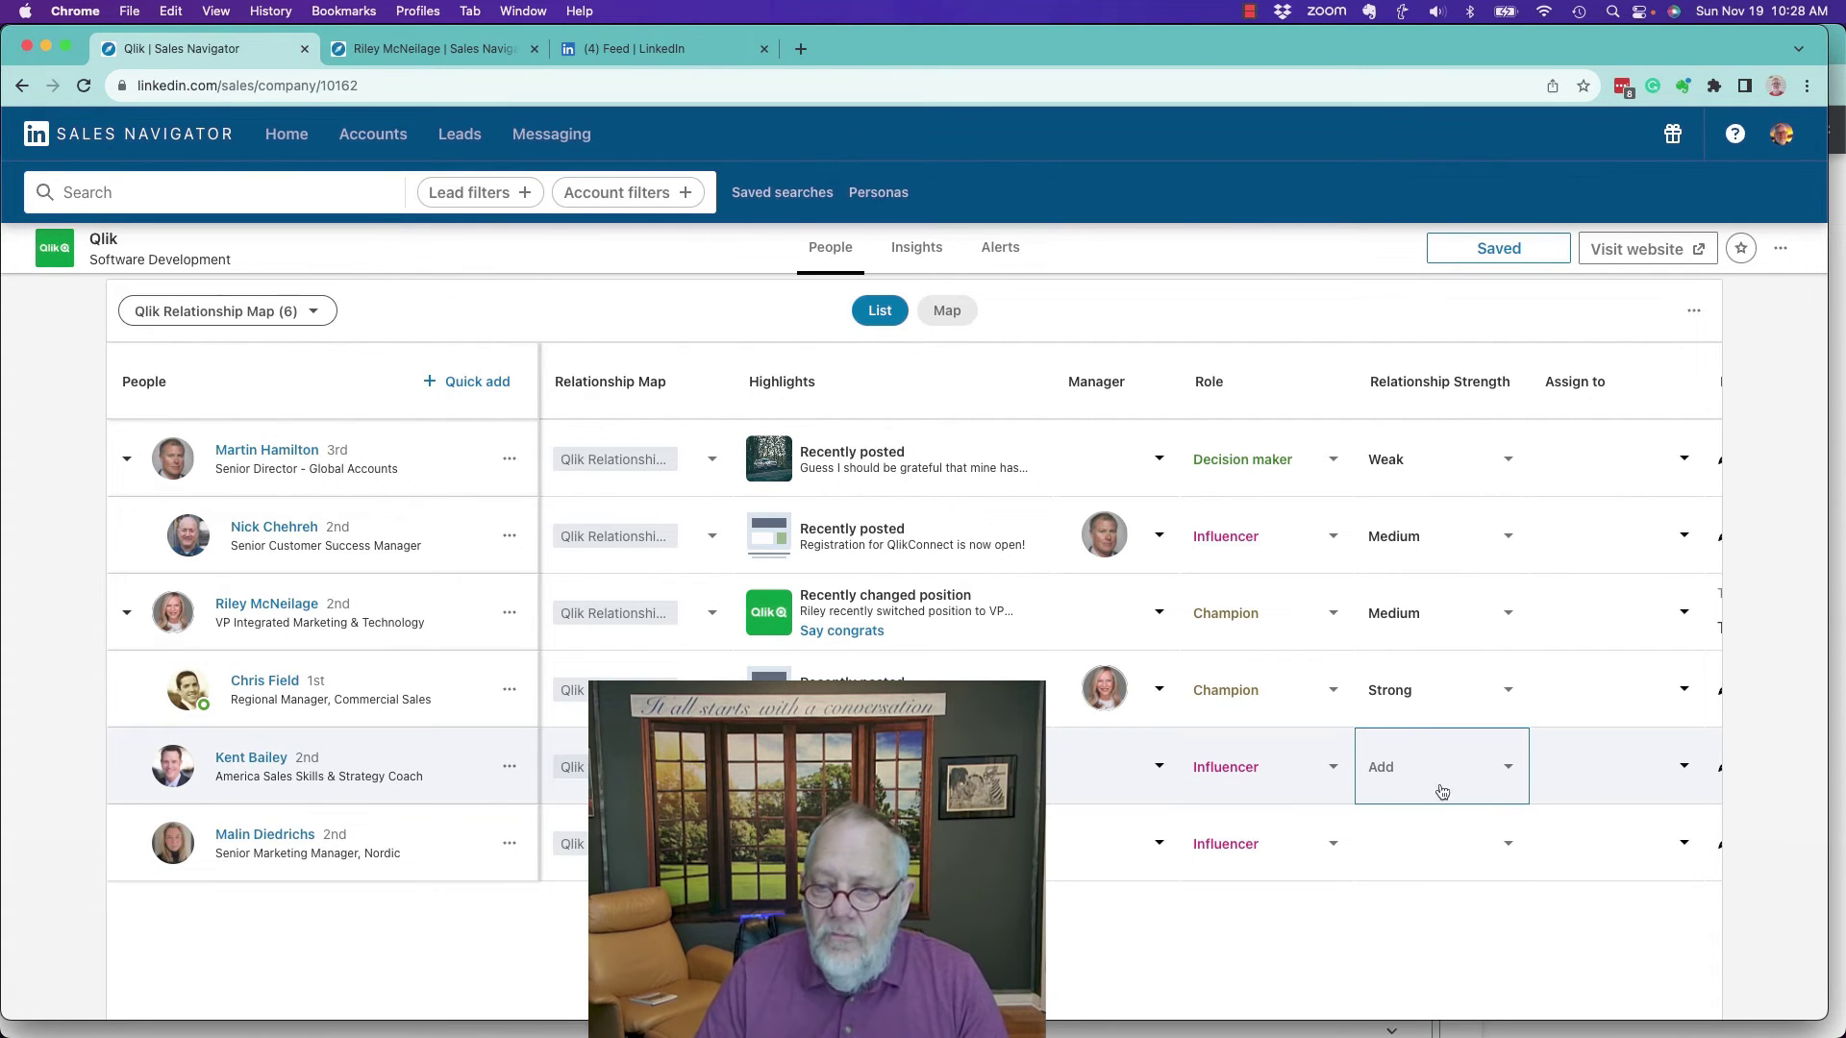
{"action": "left_click", "coordinate": [1505, 782]}
{"action": "left_click", "coordinate": [1433, 989]}
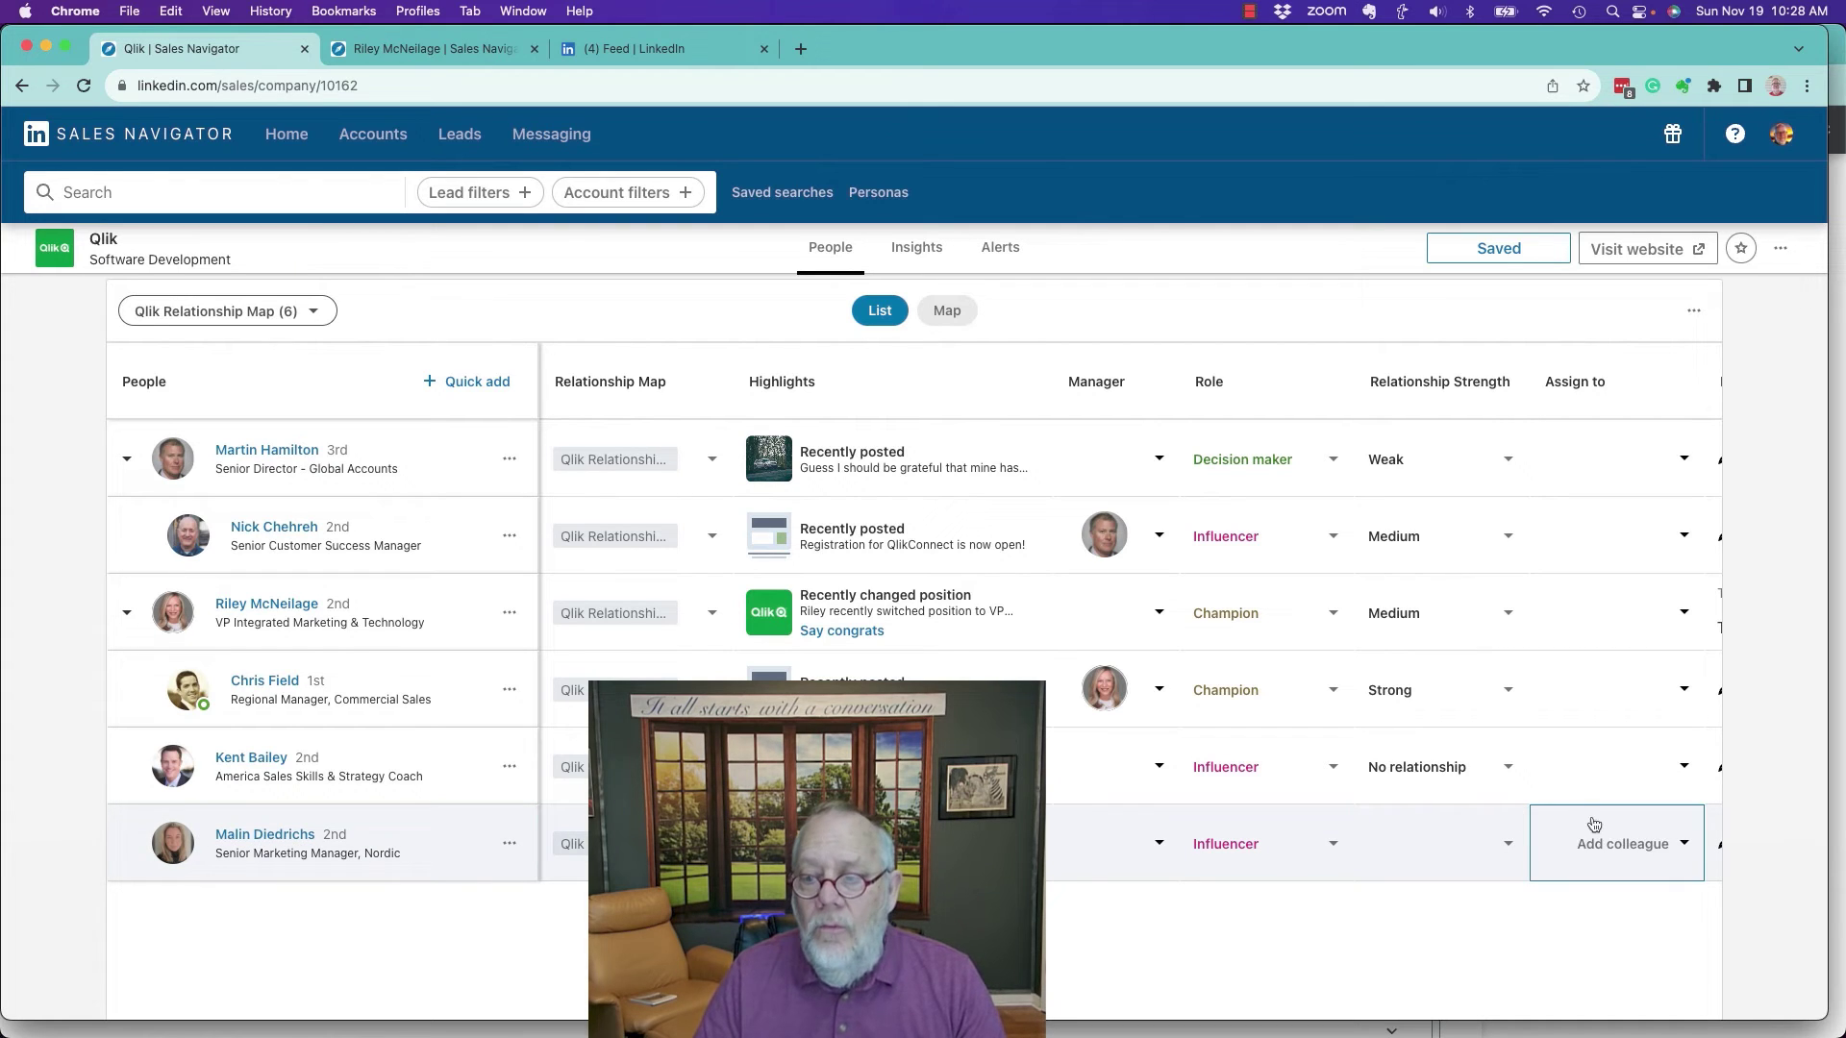
Mark the Nordic marketing manager No relationship, reset the Customer Success Manager to Medium, and show the map.
{"action": "left_click", "coordinate": [1499, 851]}
{"action": "scroll", "coordinate": [1456, 937], "scroll_direction": "down", "scroll_amount": 3}
{"action": "left_click", "coordinate": [1451, 948]}
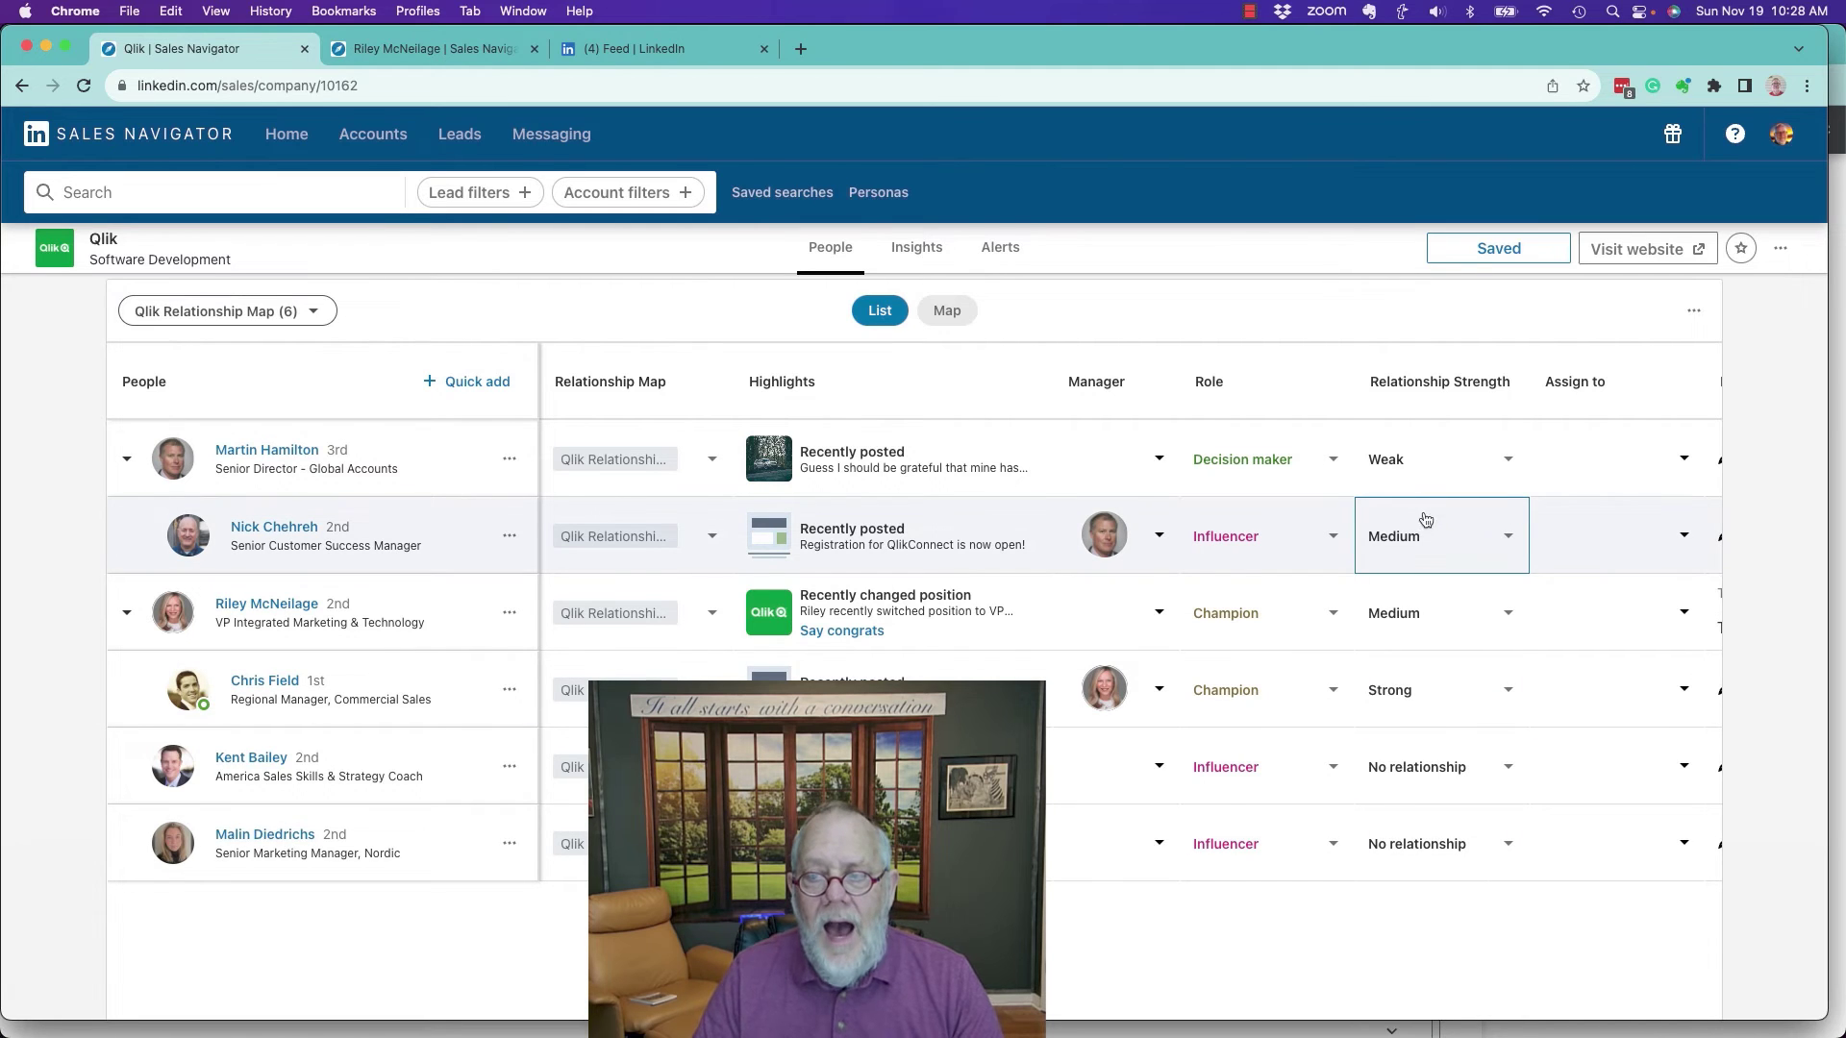
{"action": "left_click", "coordinate": [1510, 536]}
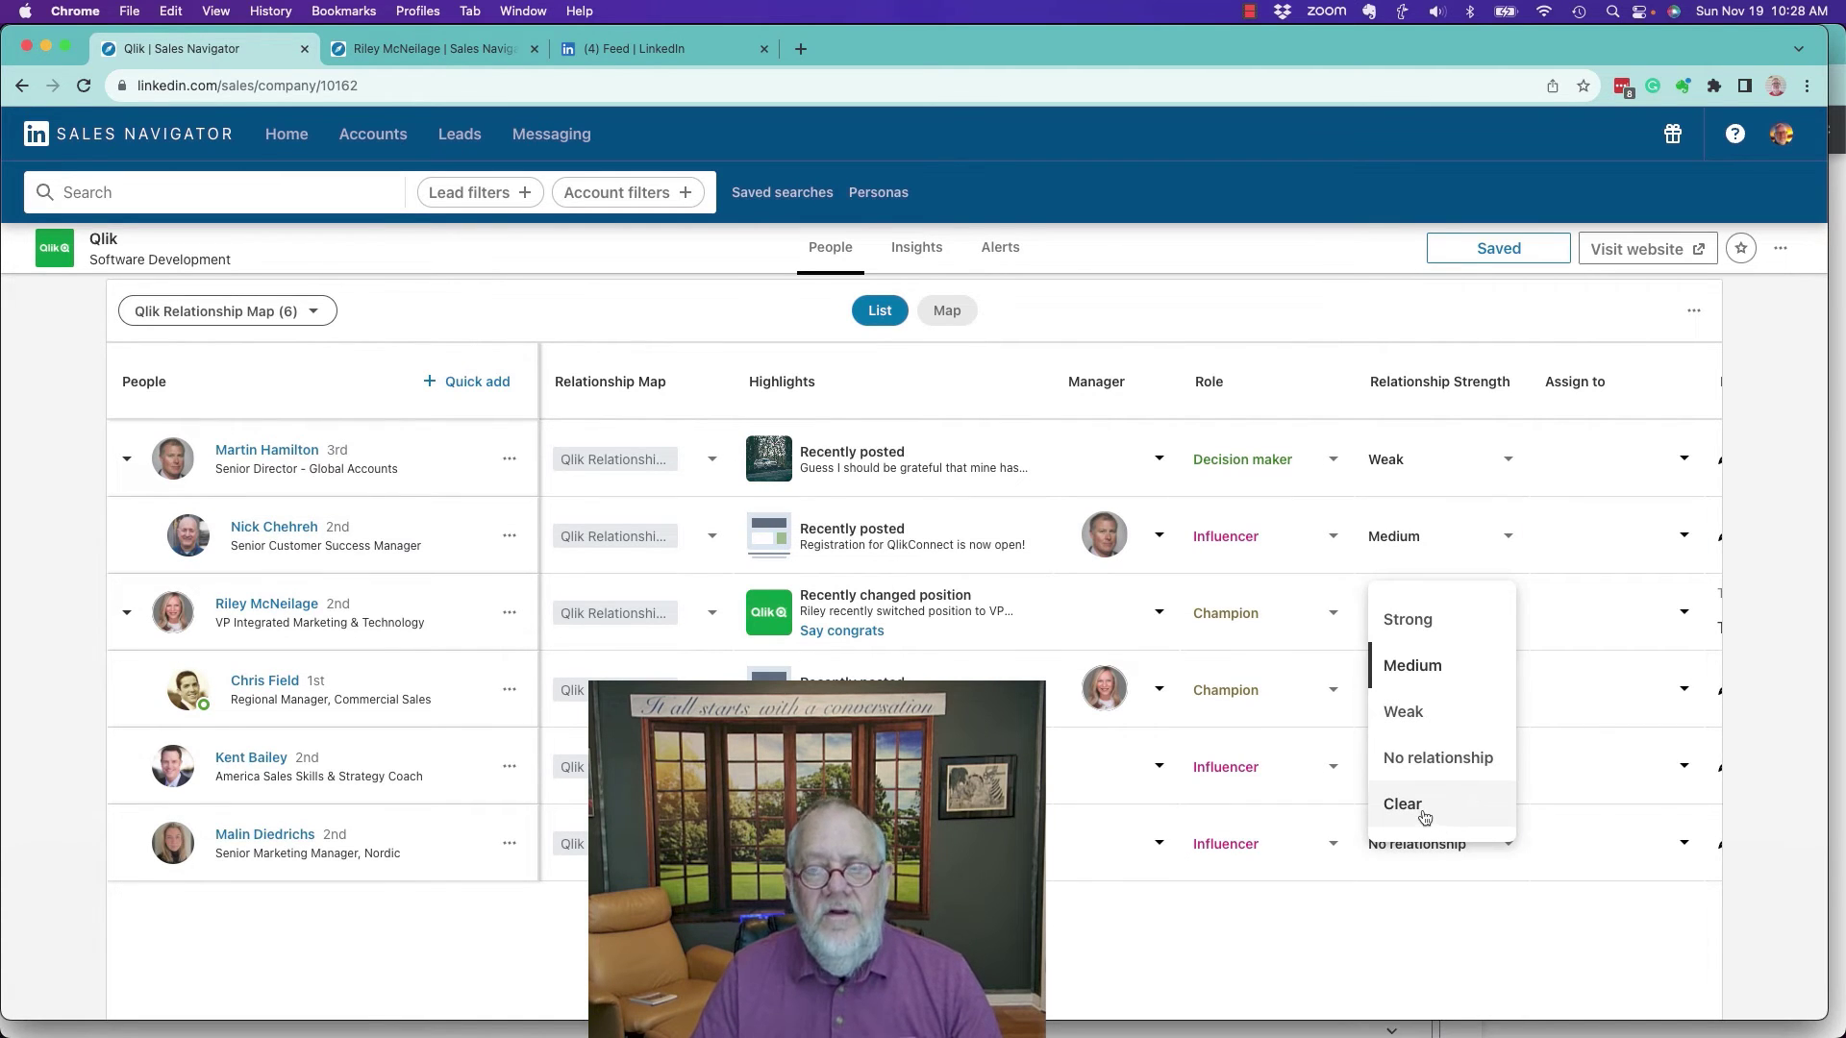
{"action": "left_click", "coordinate": [1421, 808]}
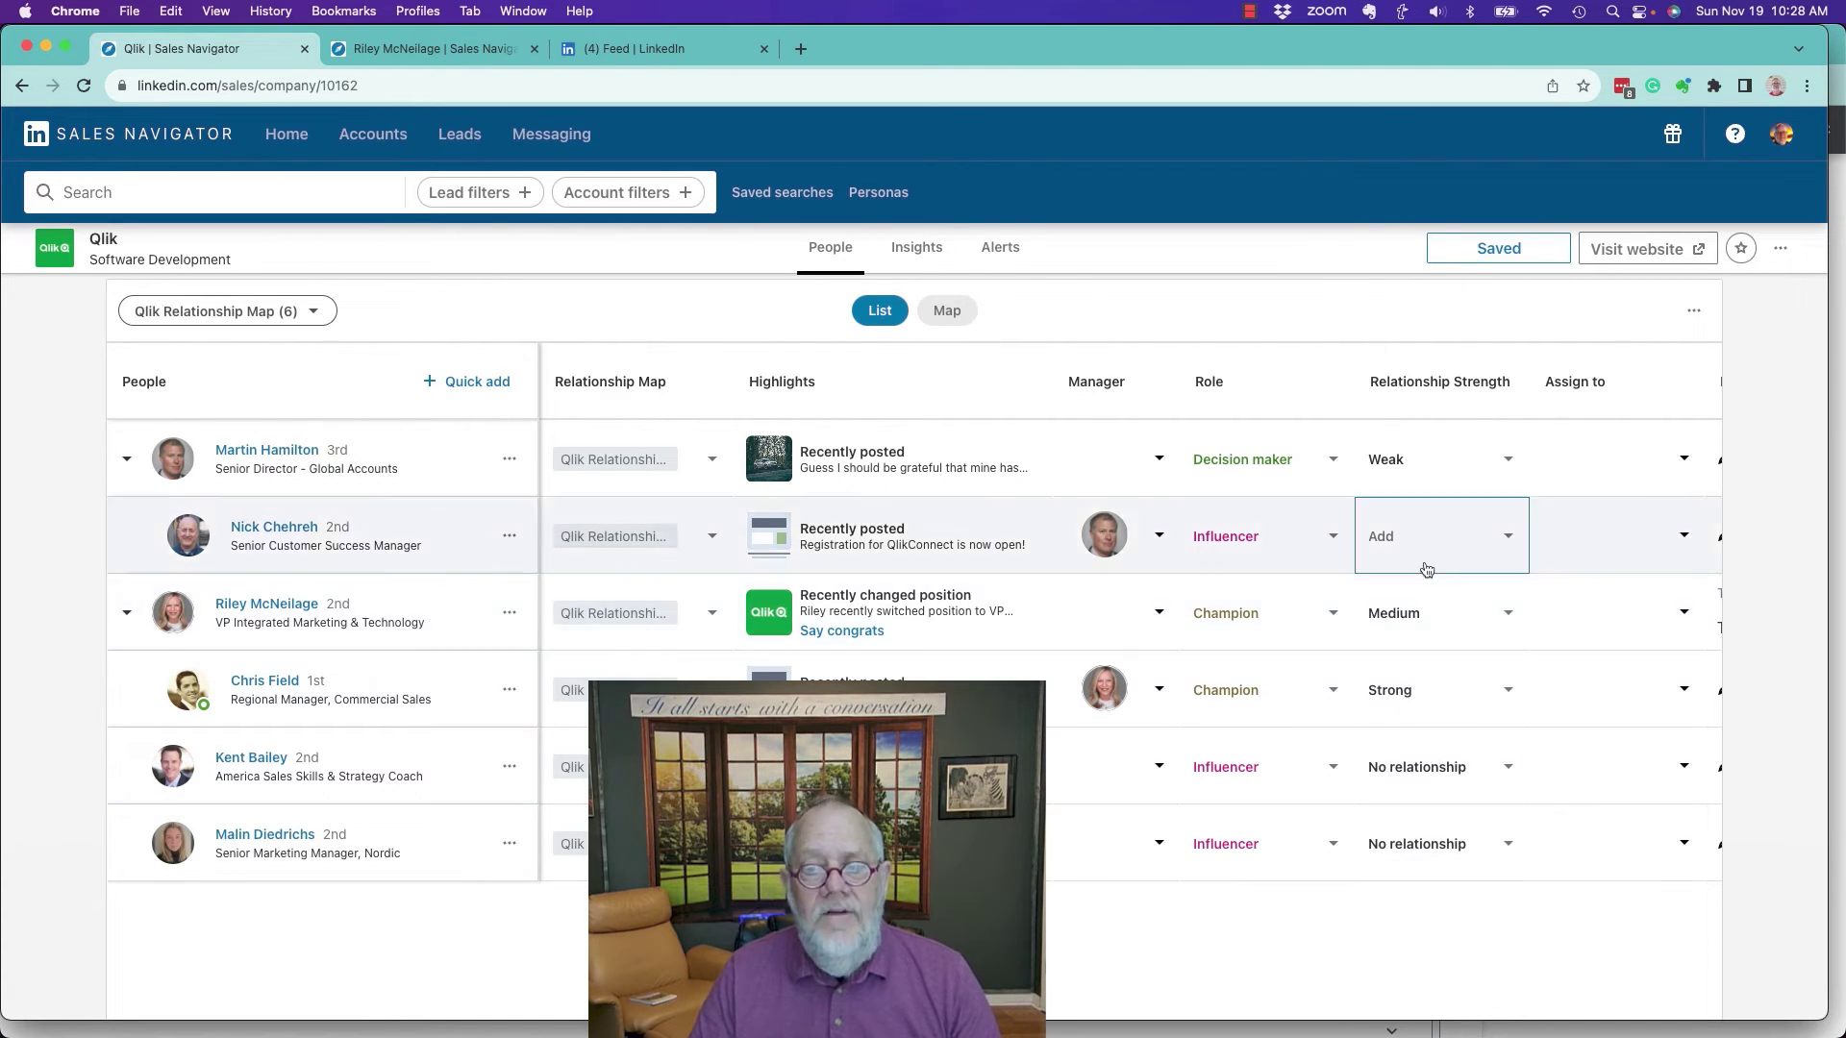
{"action": "left_click", "coordinate": [1517, 539]}
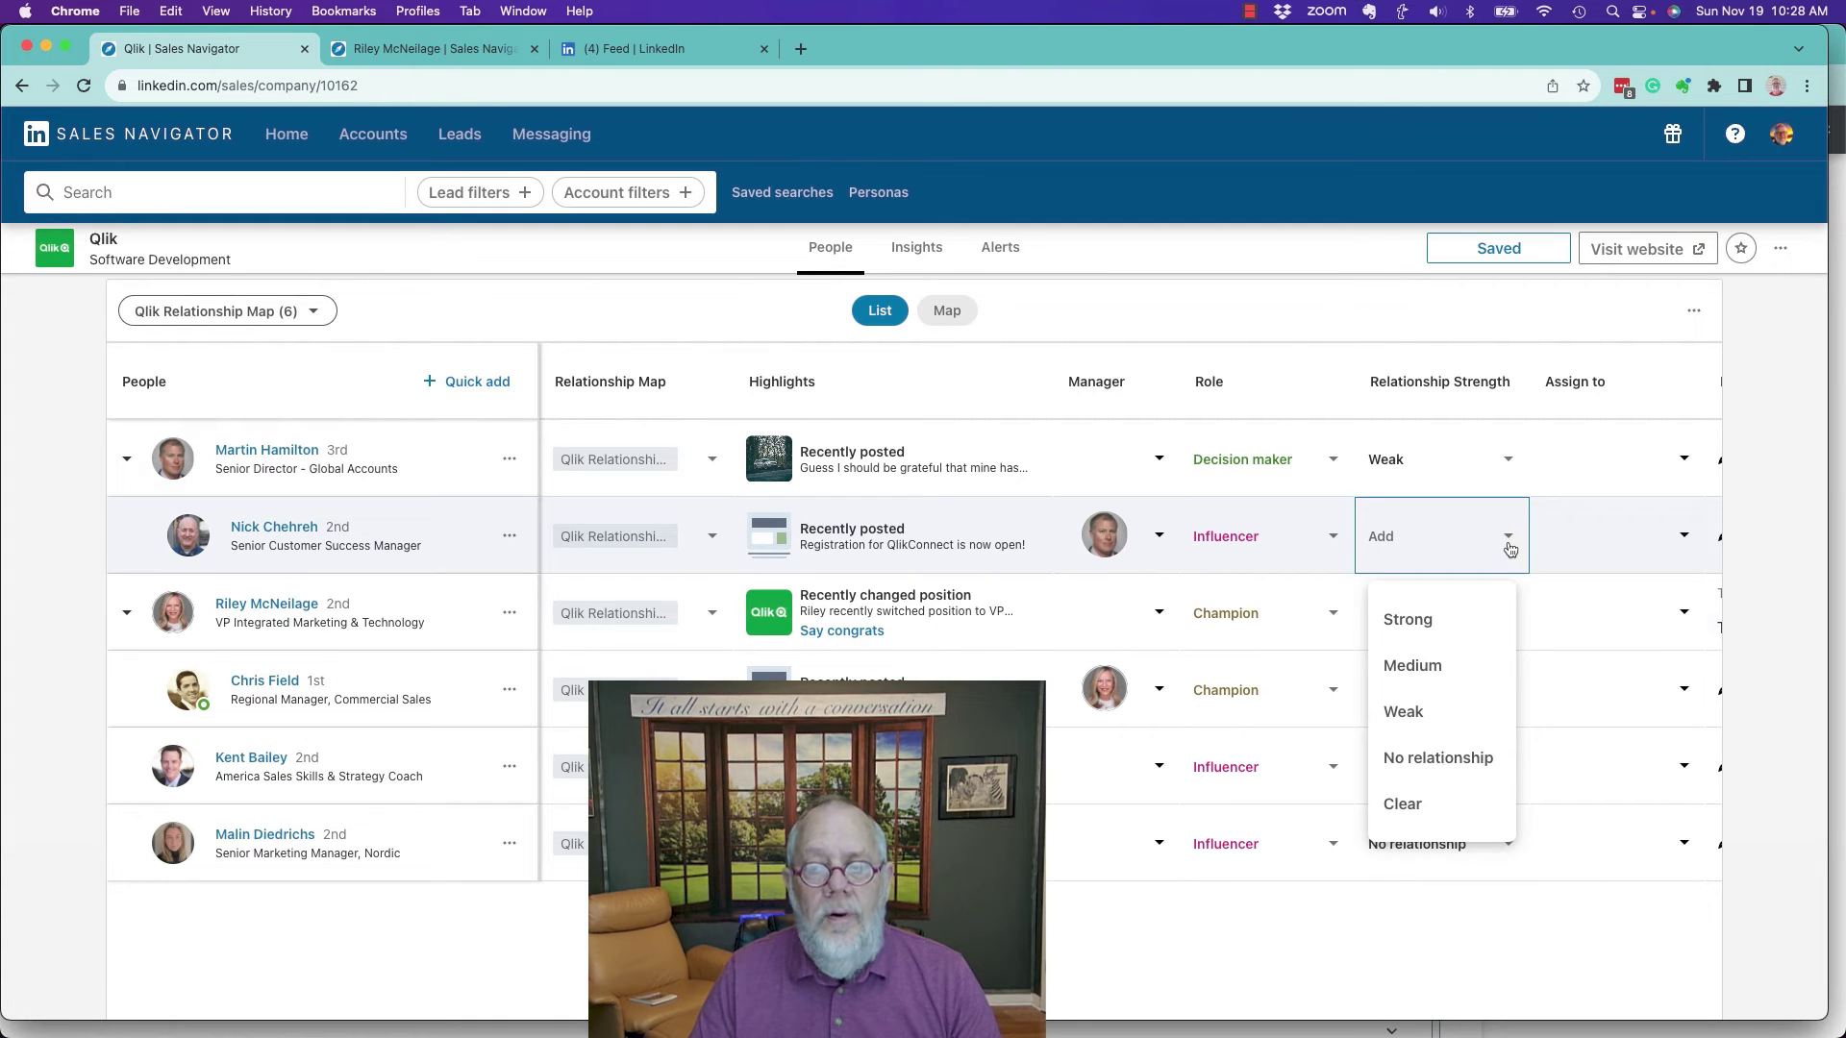
{"action": "left_click", "coordinate": [1434, 667]}
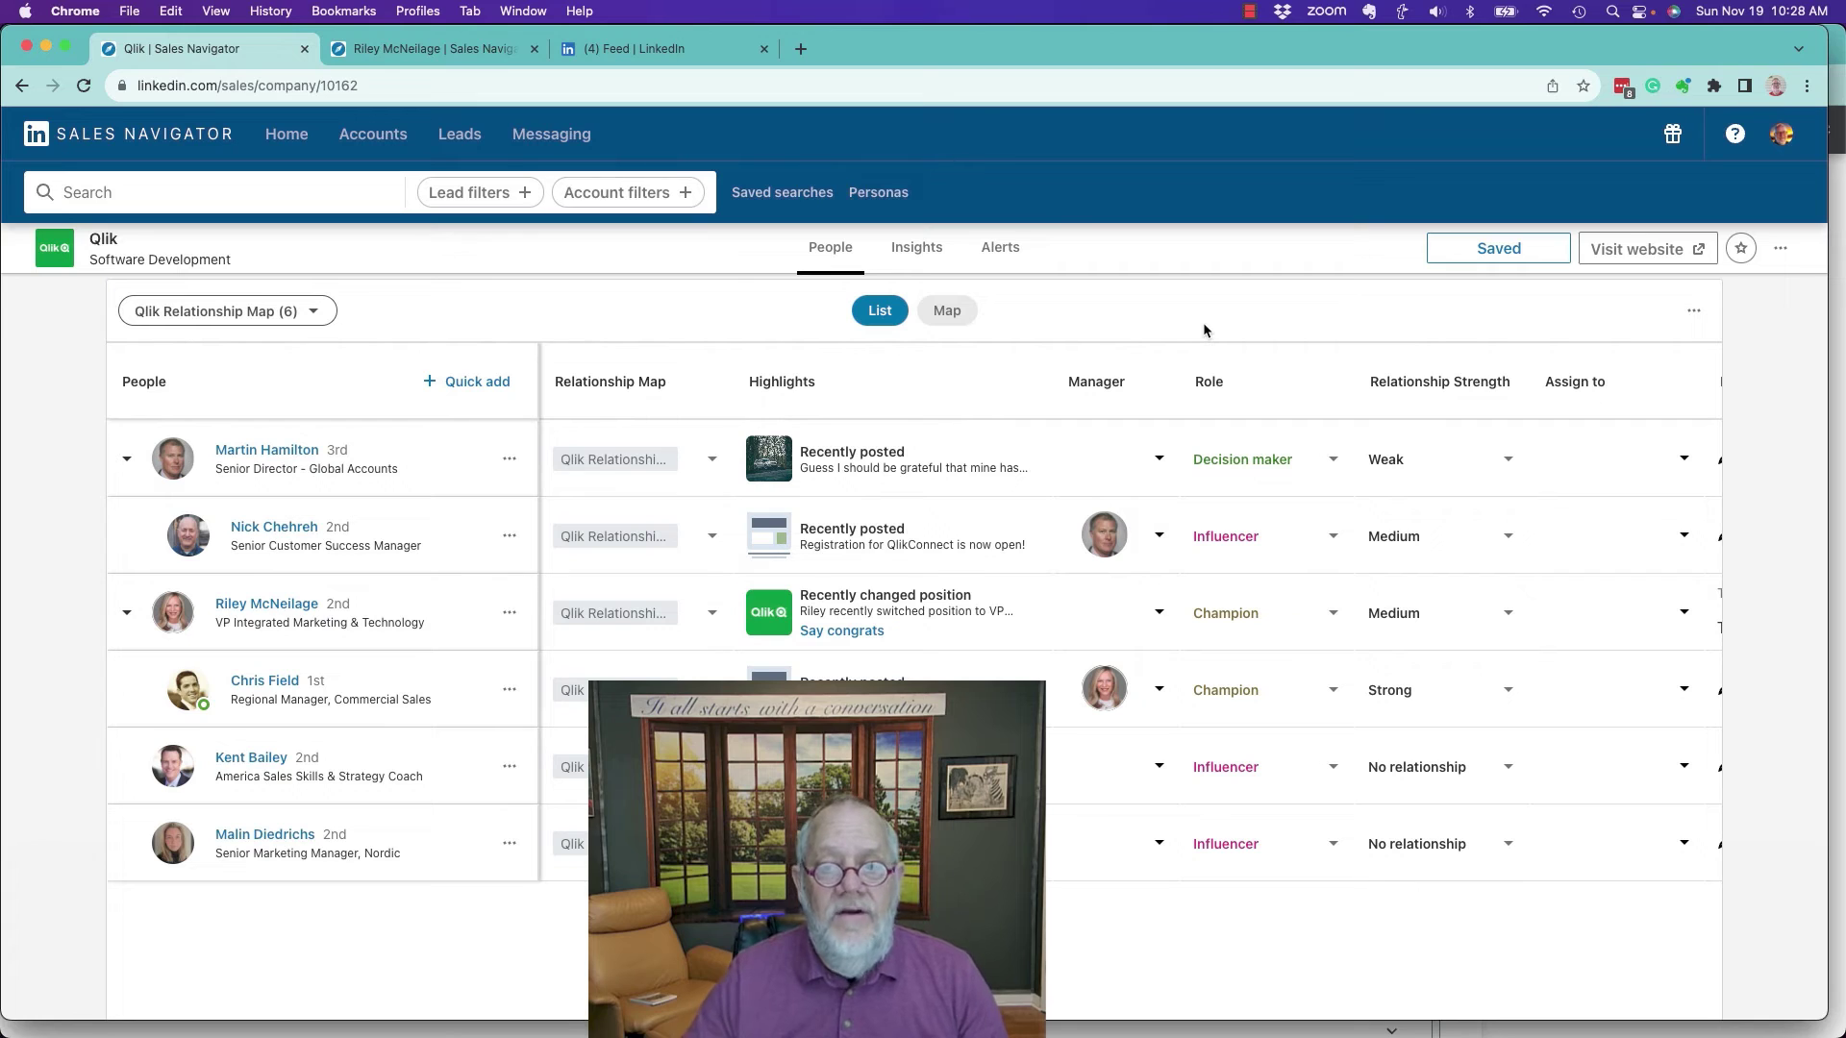
{"action": "left_click", "coordinate": [948, 313]}
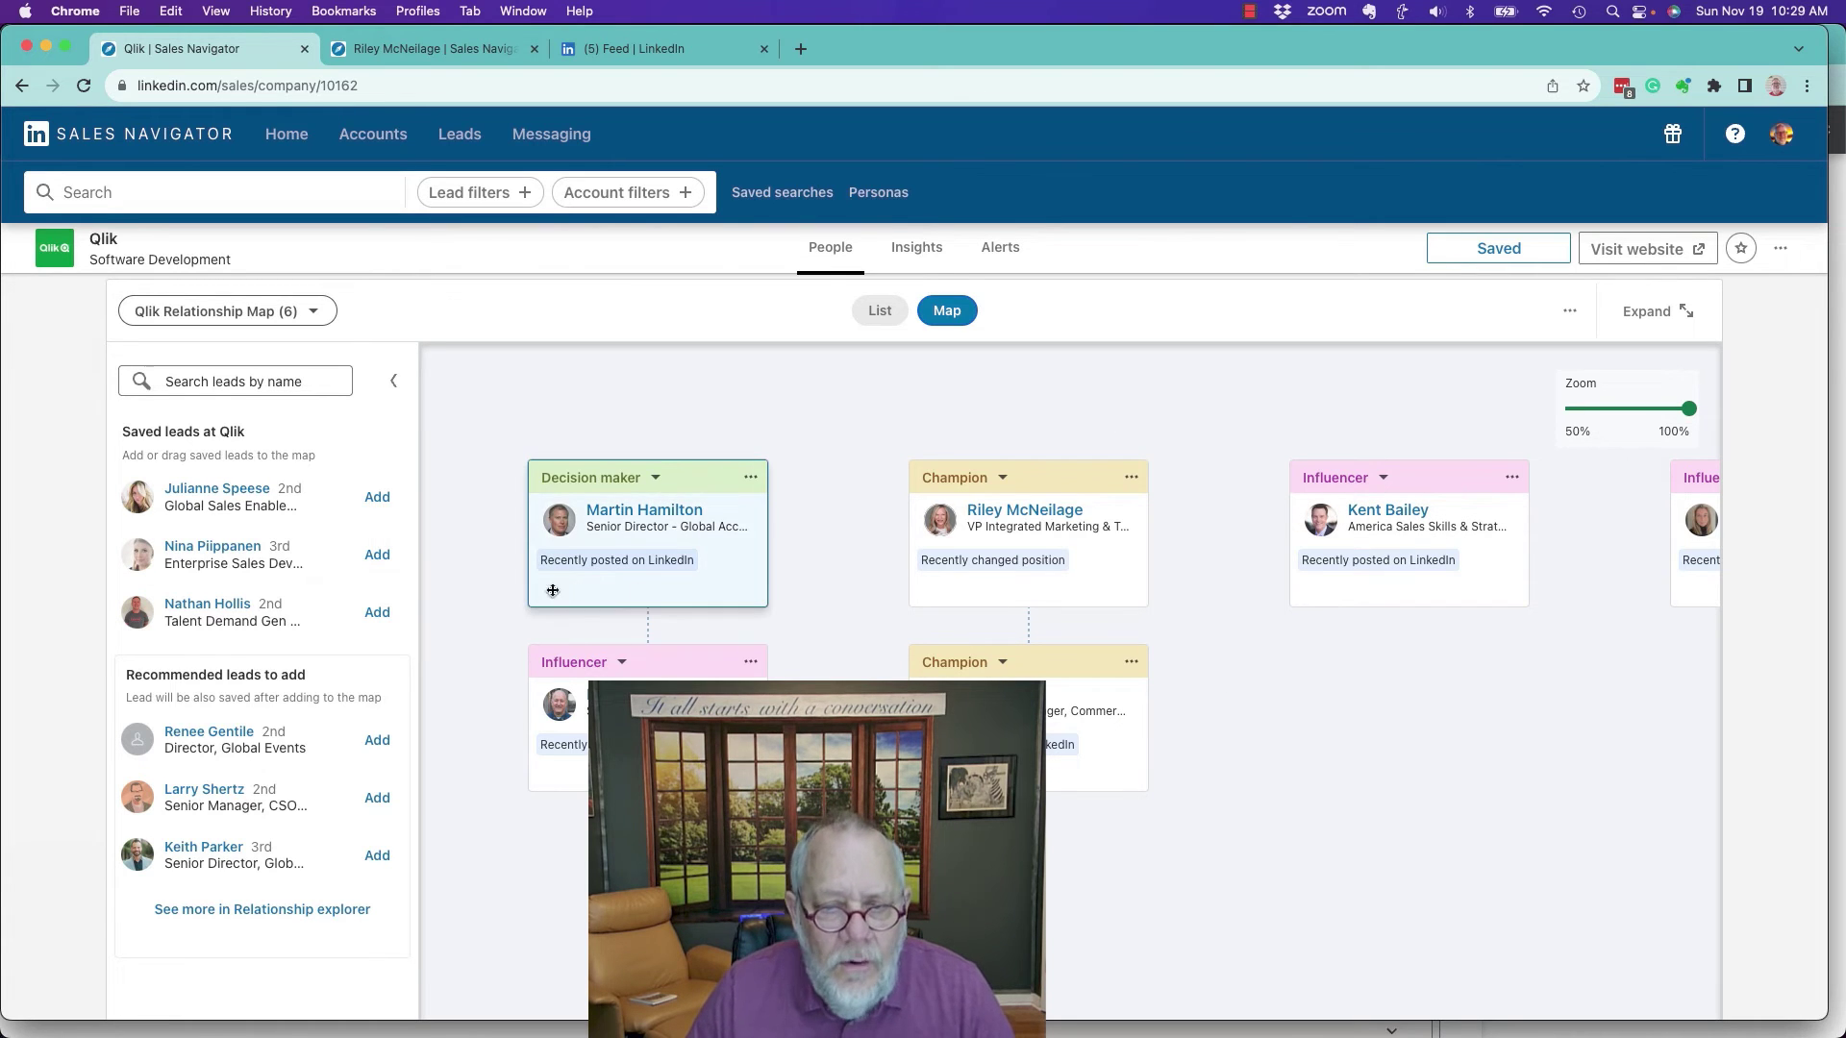
Switch the Qlik relationship map to list view and bring the Notes column with the VP's note into view.
{"action": "left_click", "coordinate": [877, 310]}
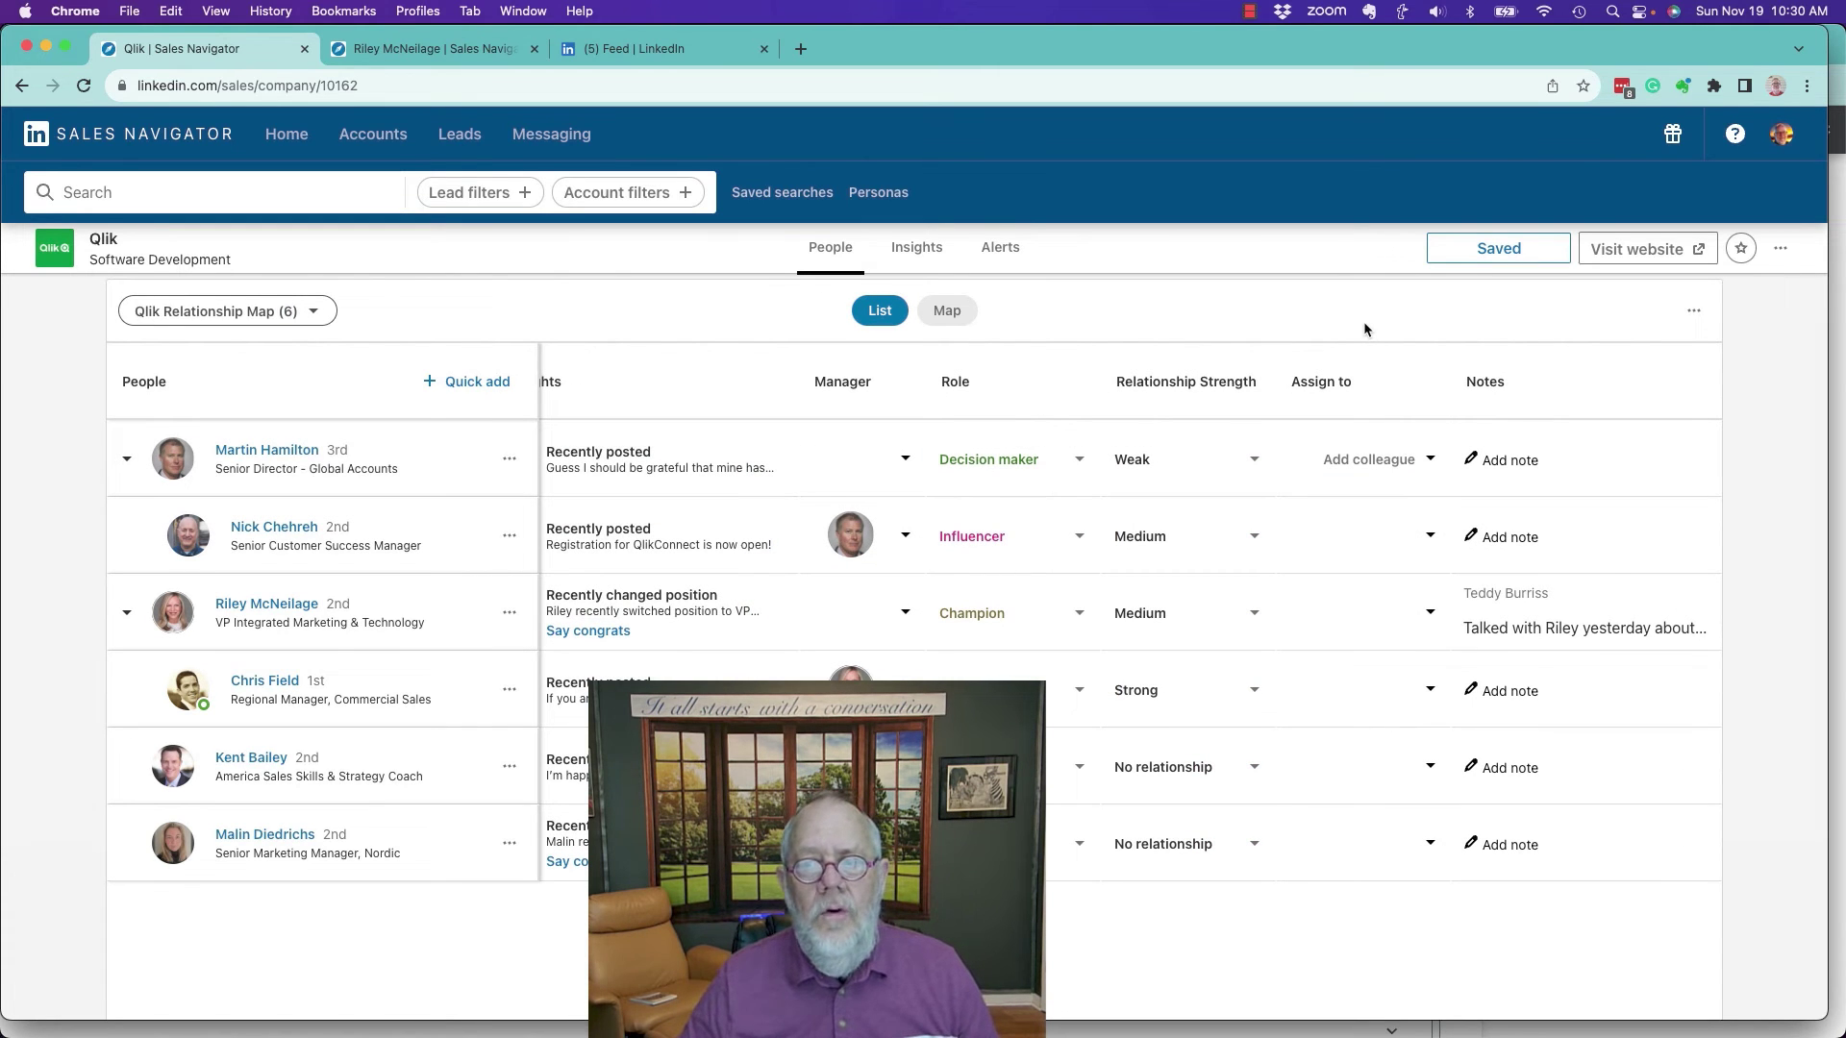
{"action": "mouse_move", "coordinate": [1487, 376]}
{"action": "mouse_move", "coordinate": [1324, 390]}
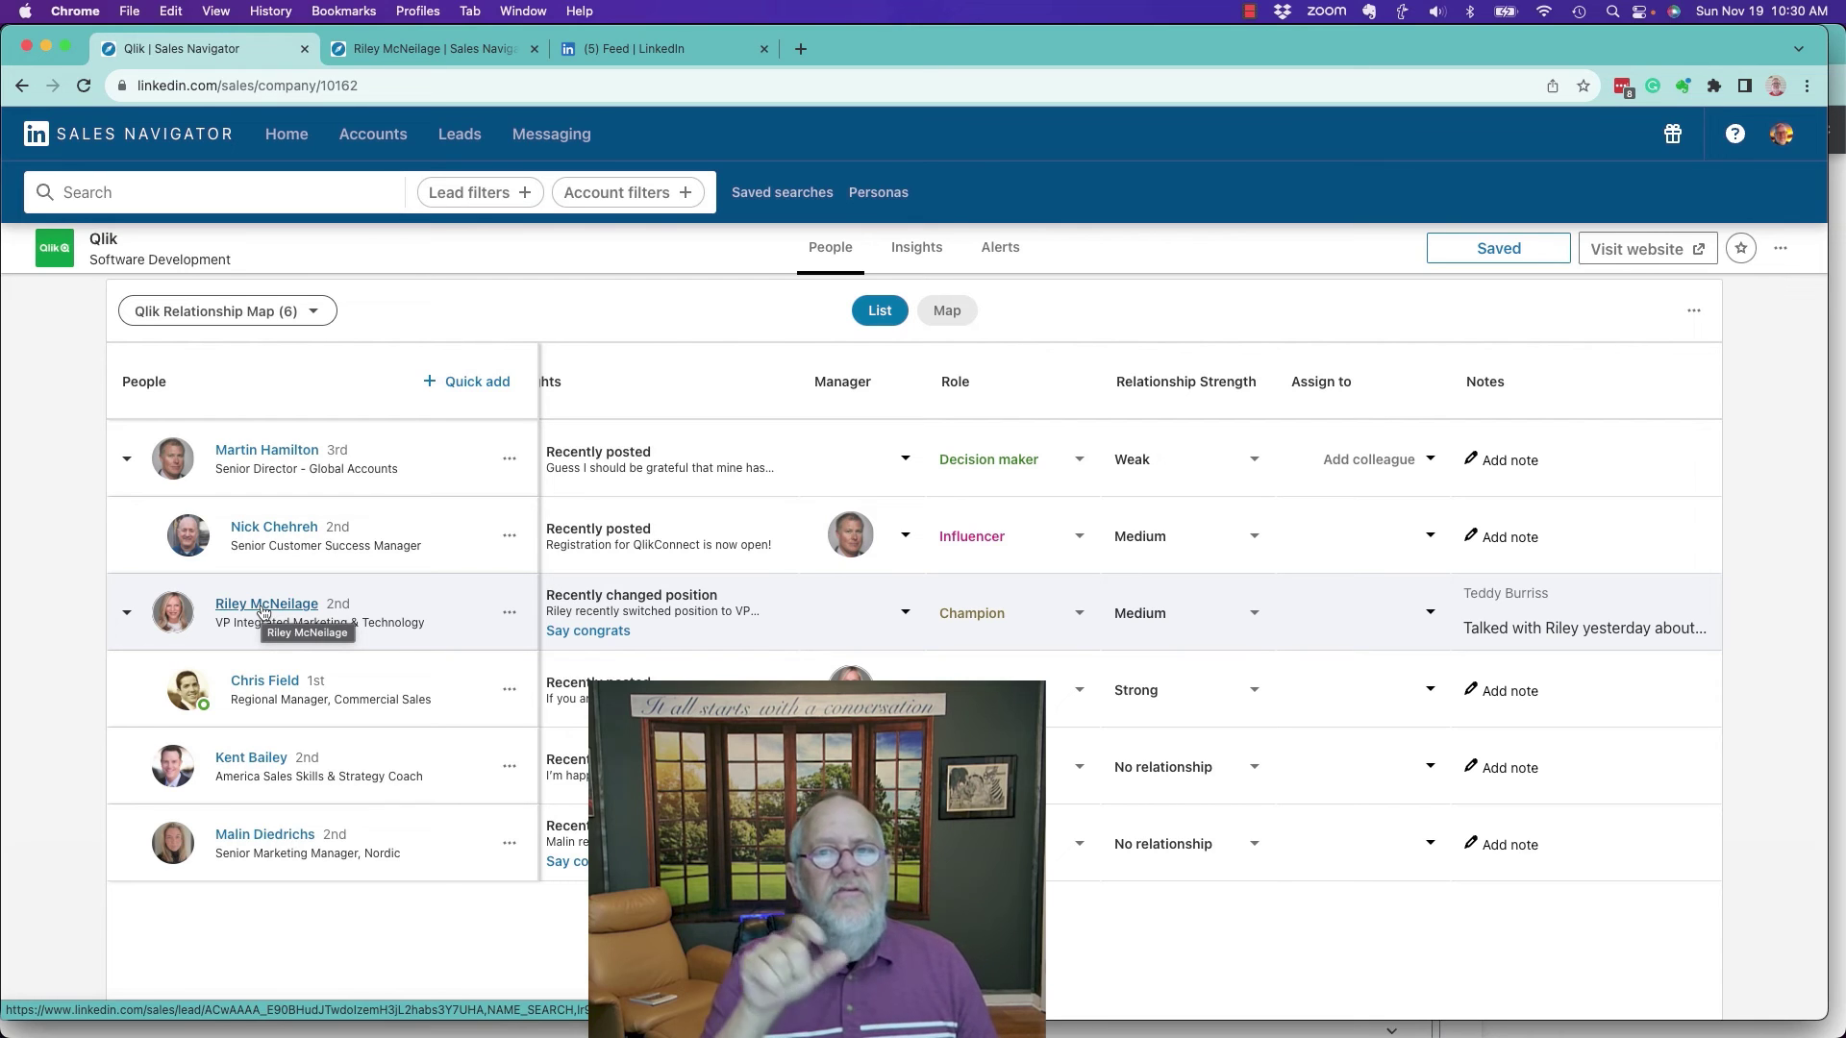
{"action": "right_click", "coordinate": [264, 612]}
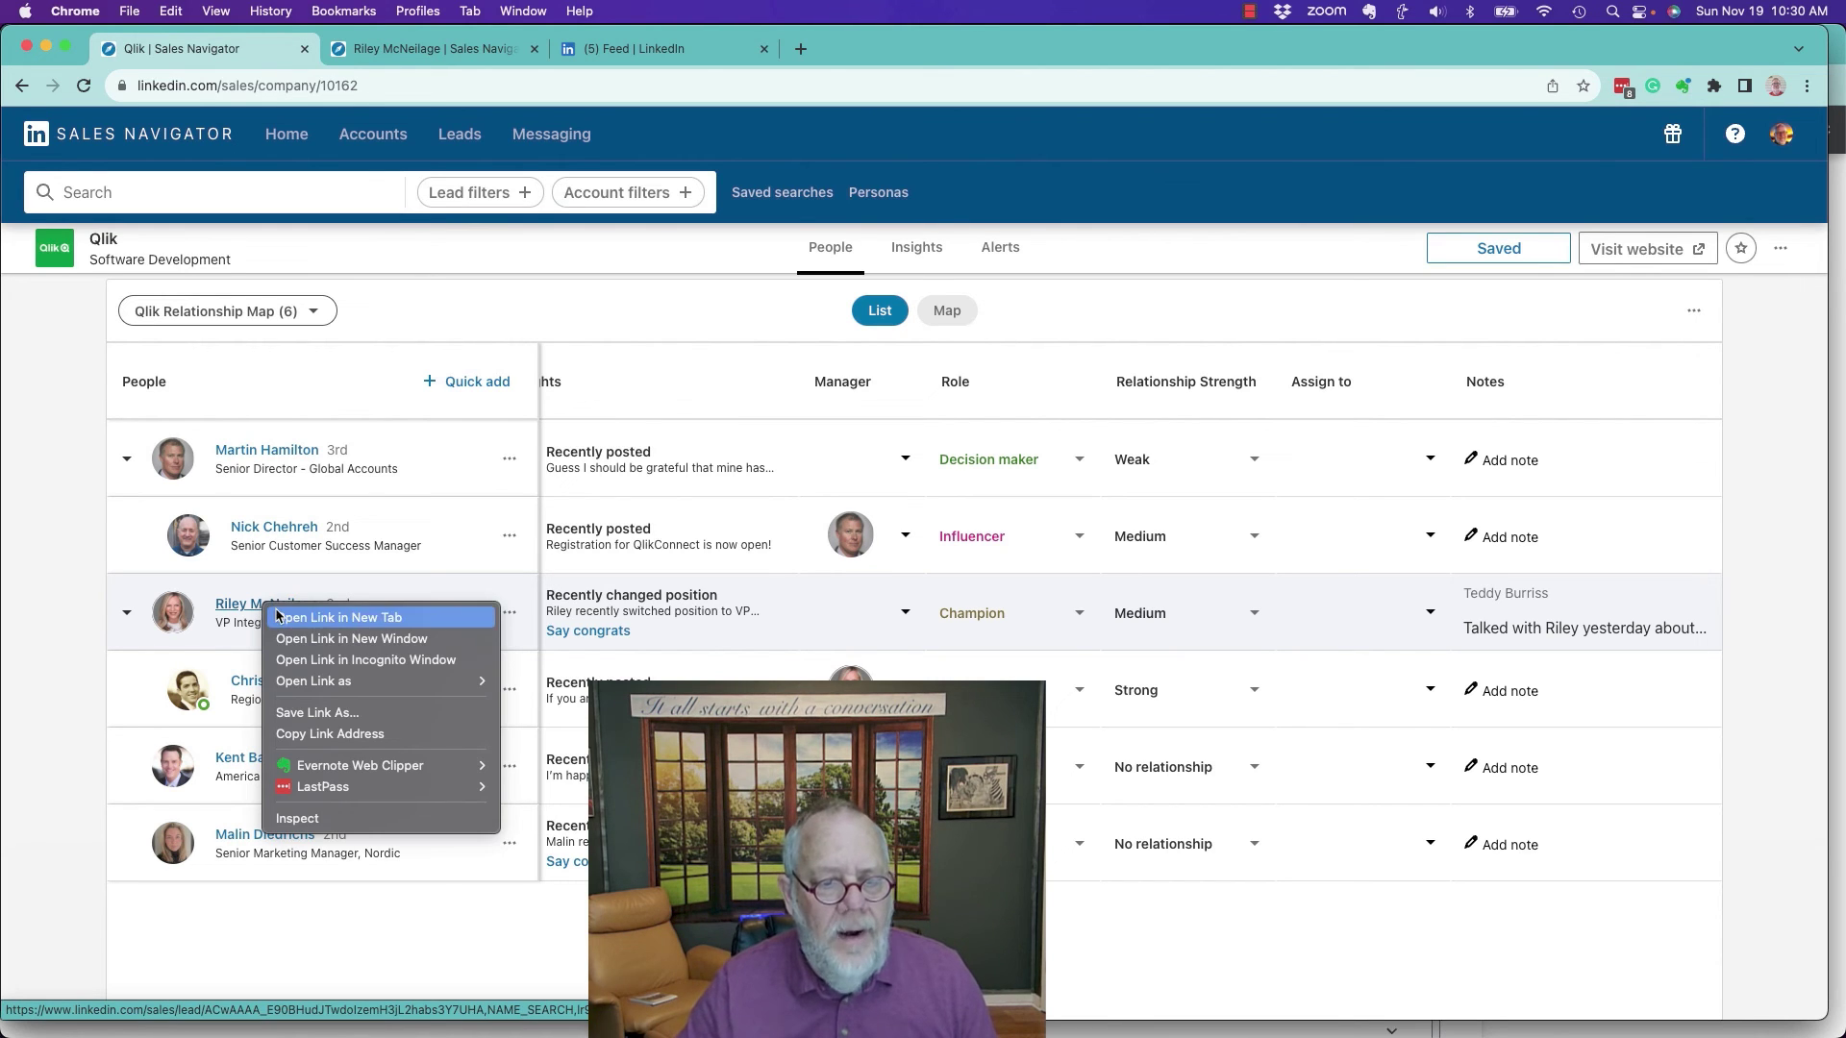
{"action": "left_click", "coordinate": [298, 620]}
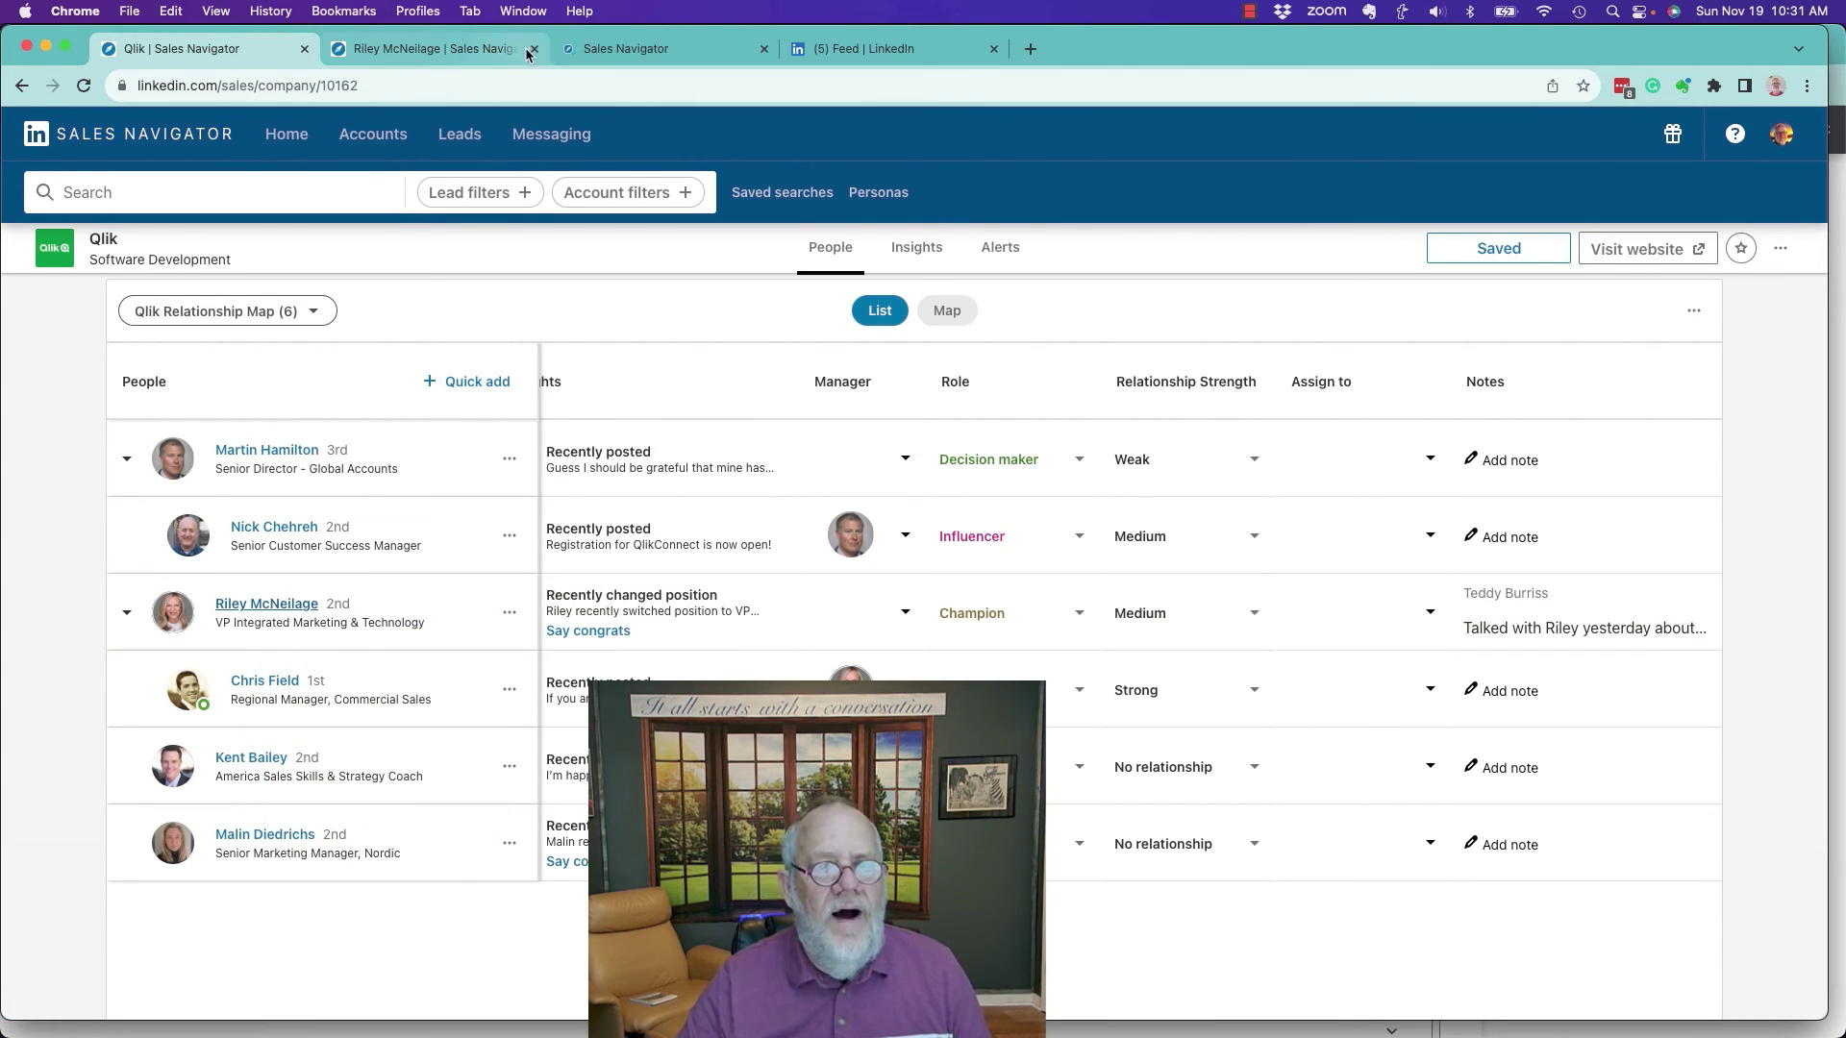
{"action": "left_click", "coordinate": [510, 53]}
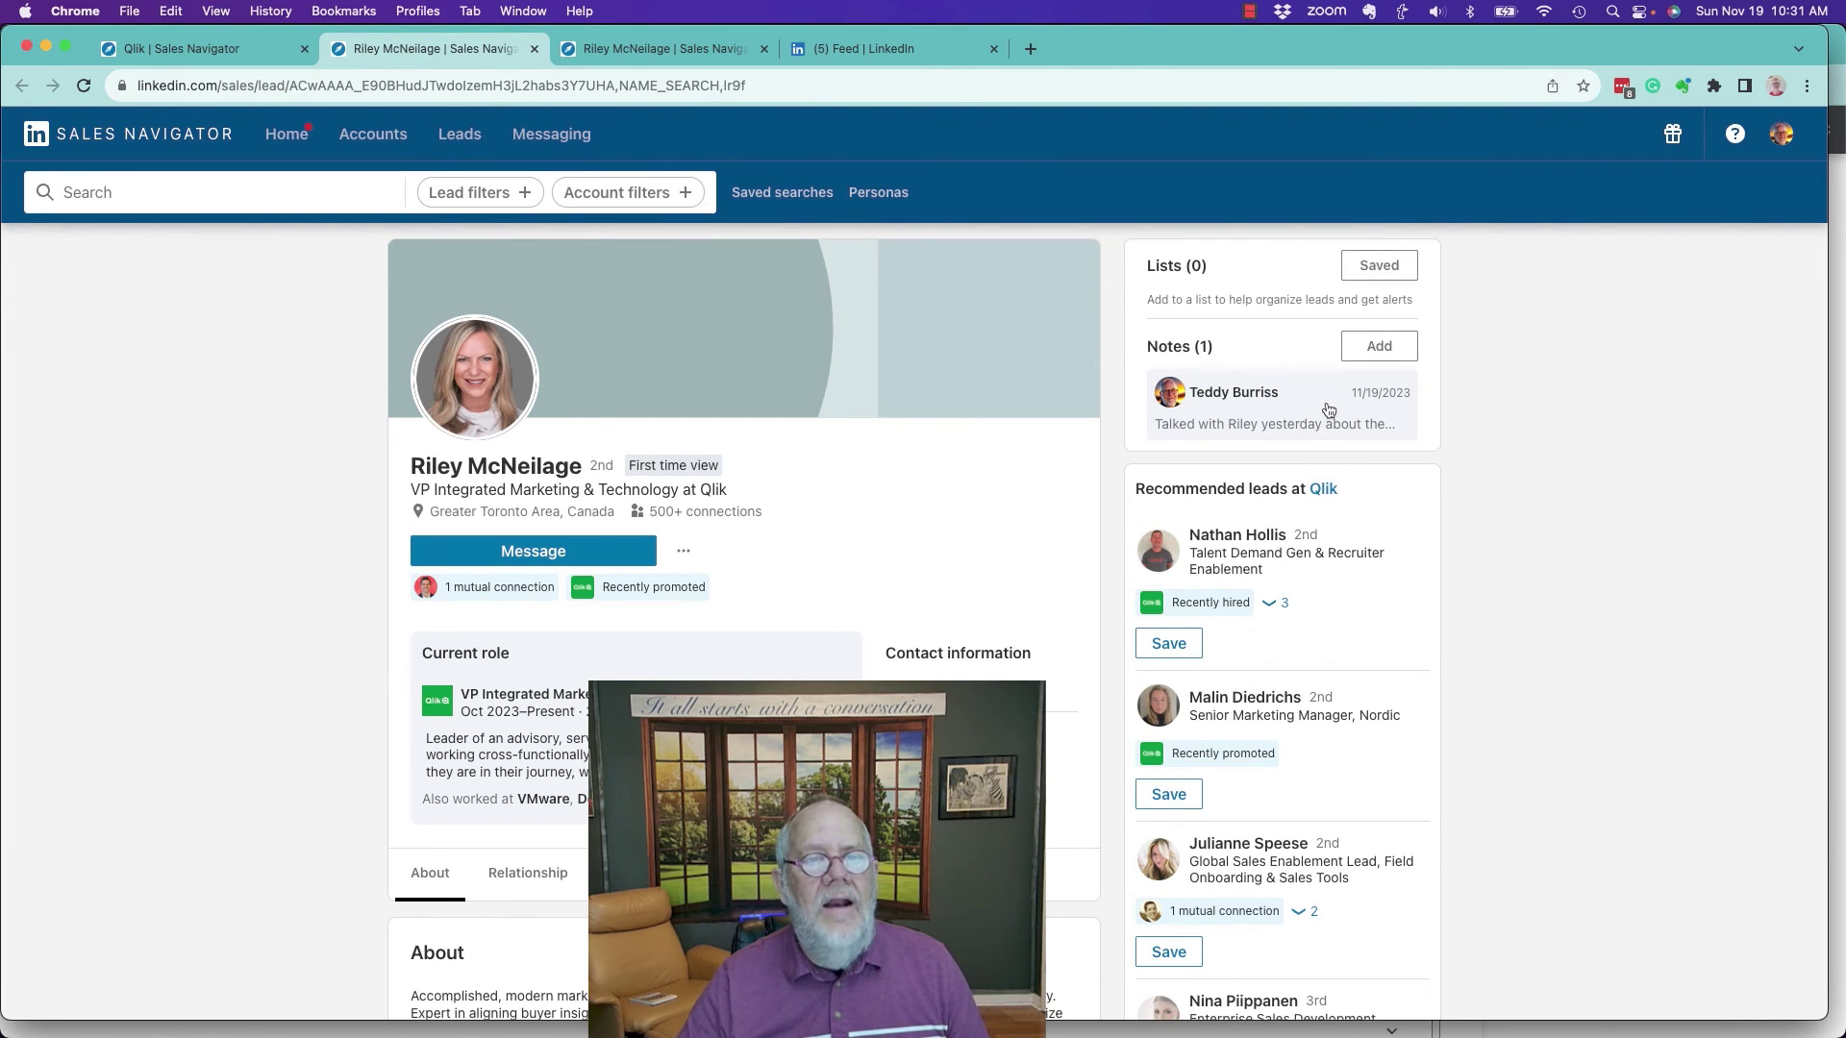
{"action": "key", "text": "super+w"}
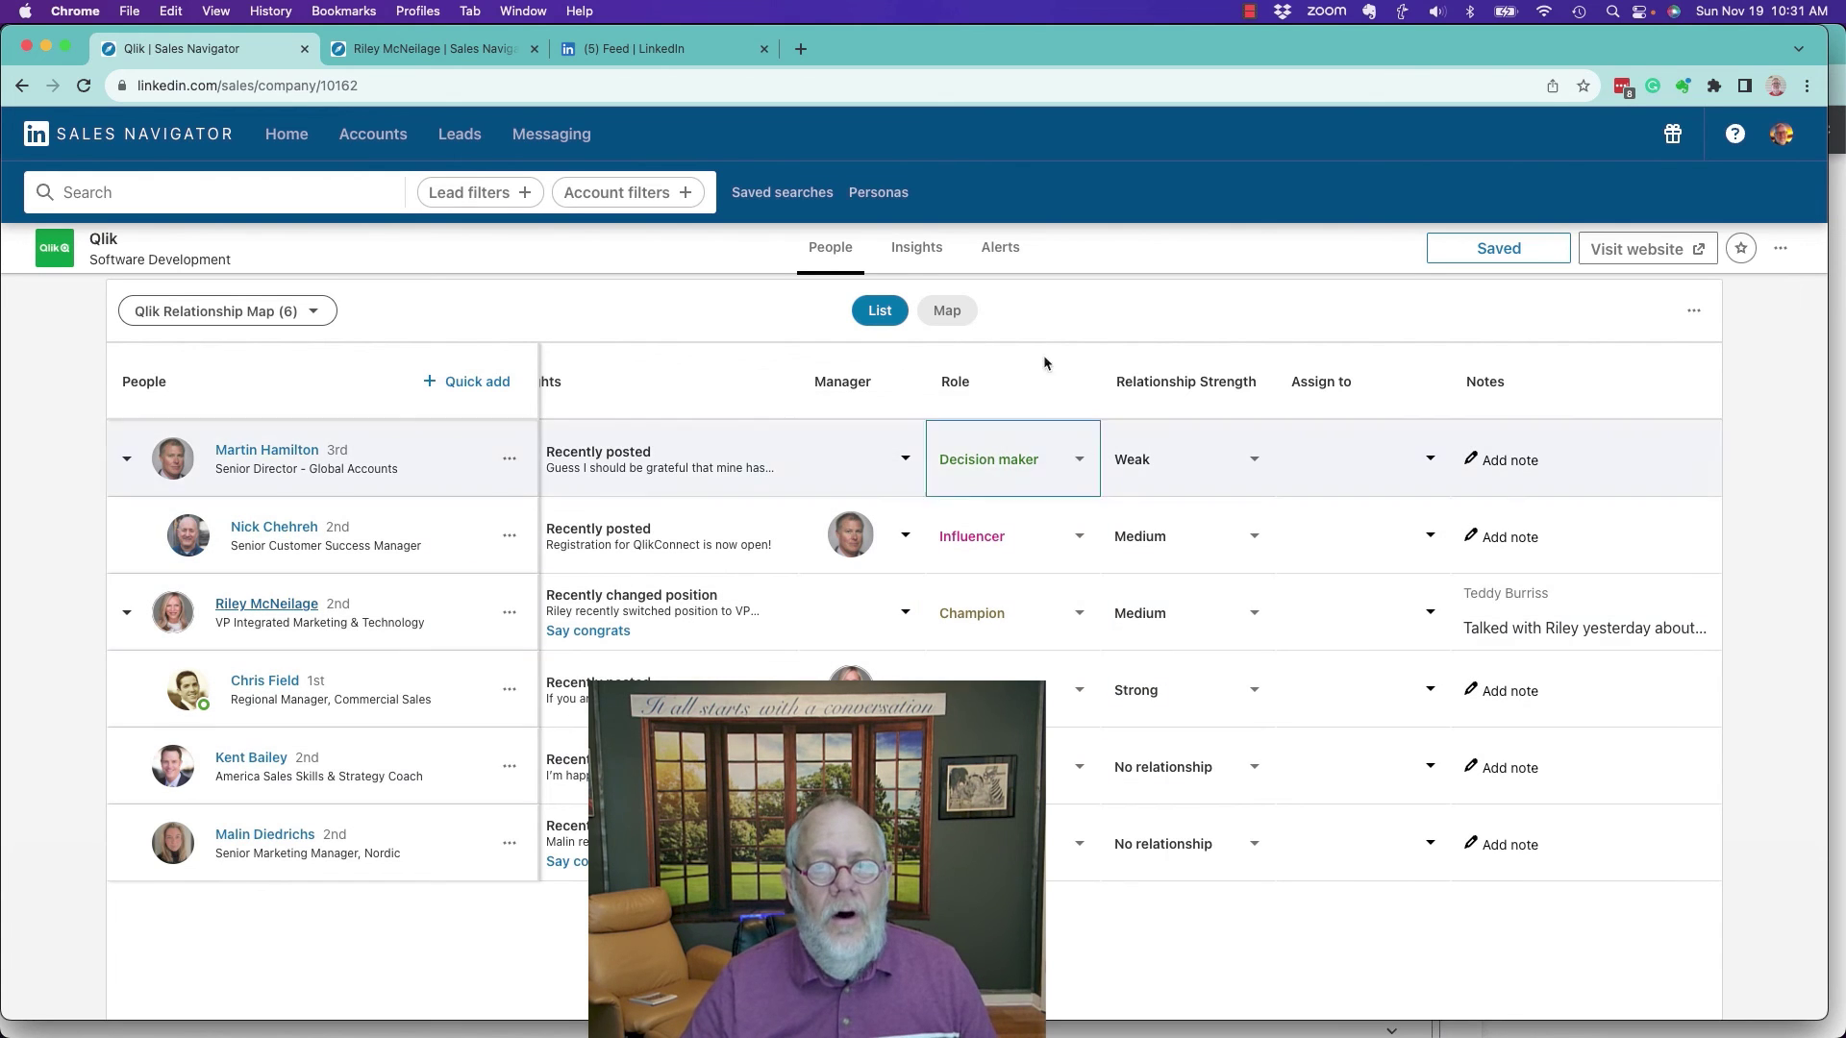
Switch the Qlik relationship map to map view showing the six role-tagged lead cards.
{"action": "left_click", "coordinate": [948, 312]}
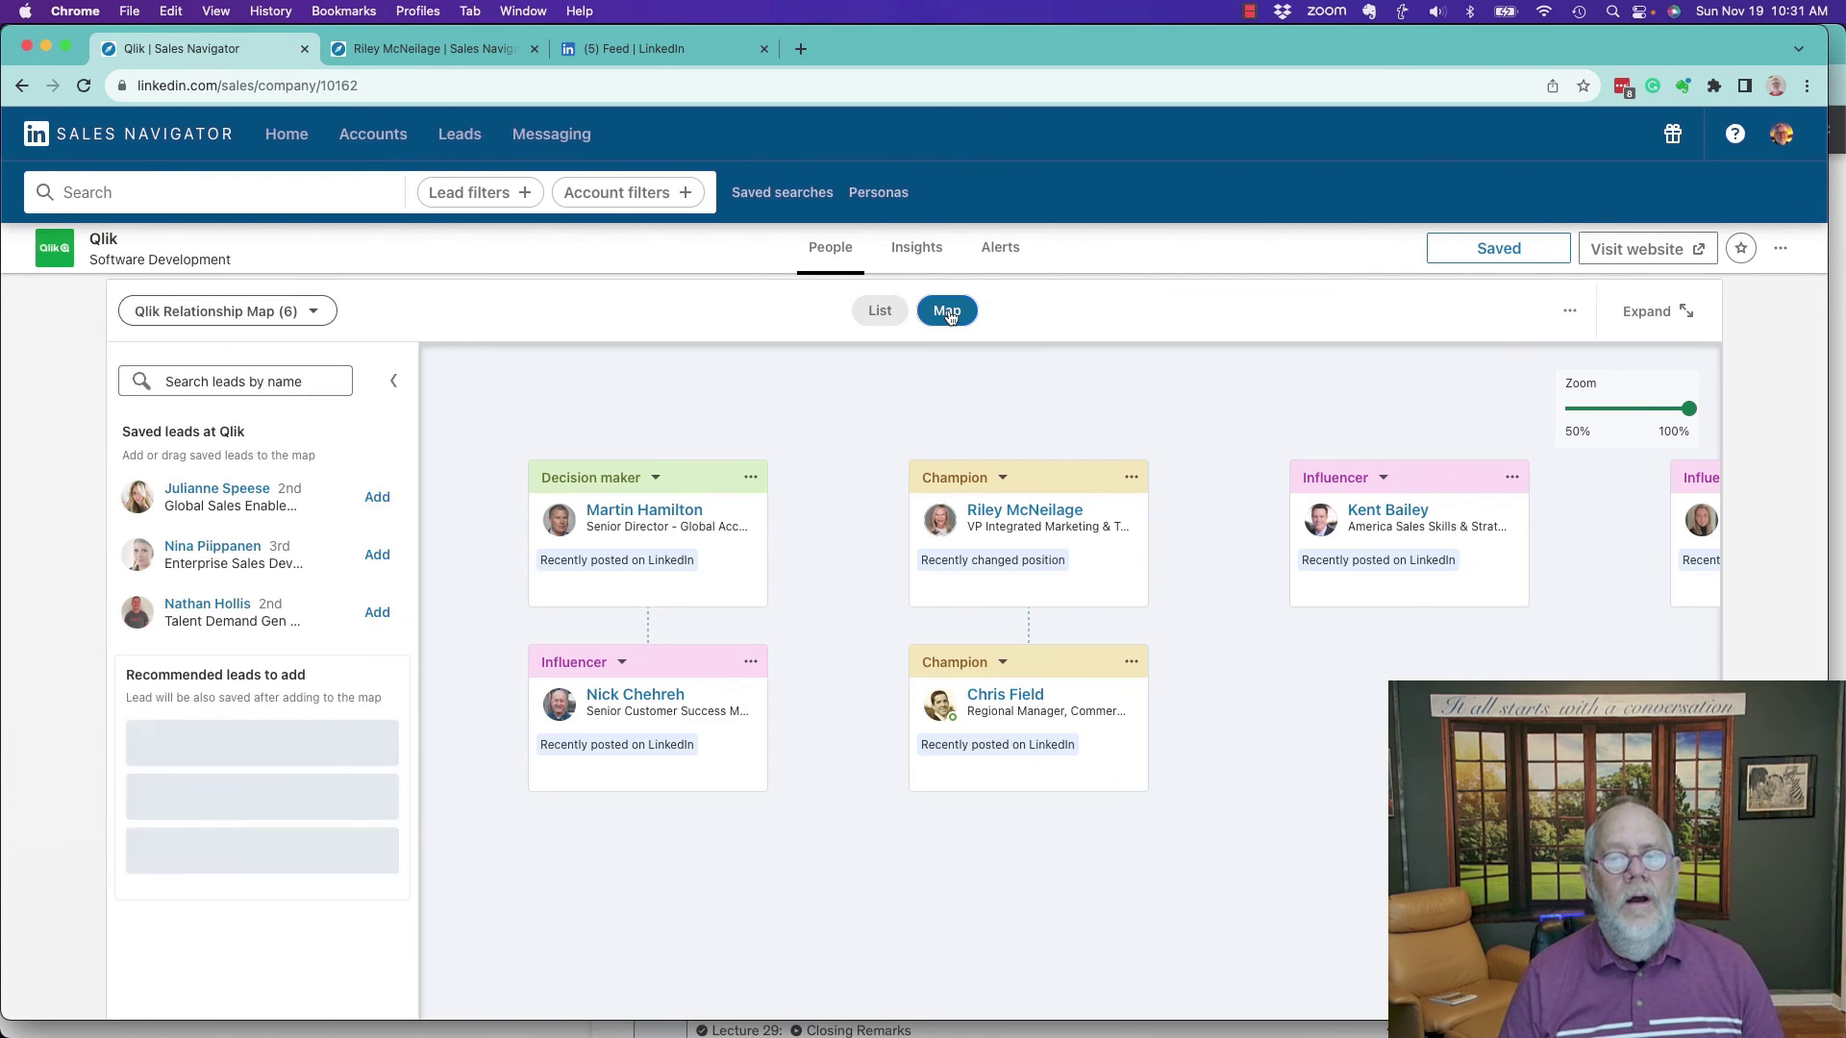